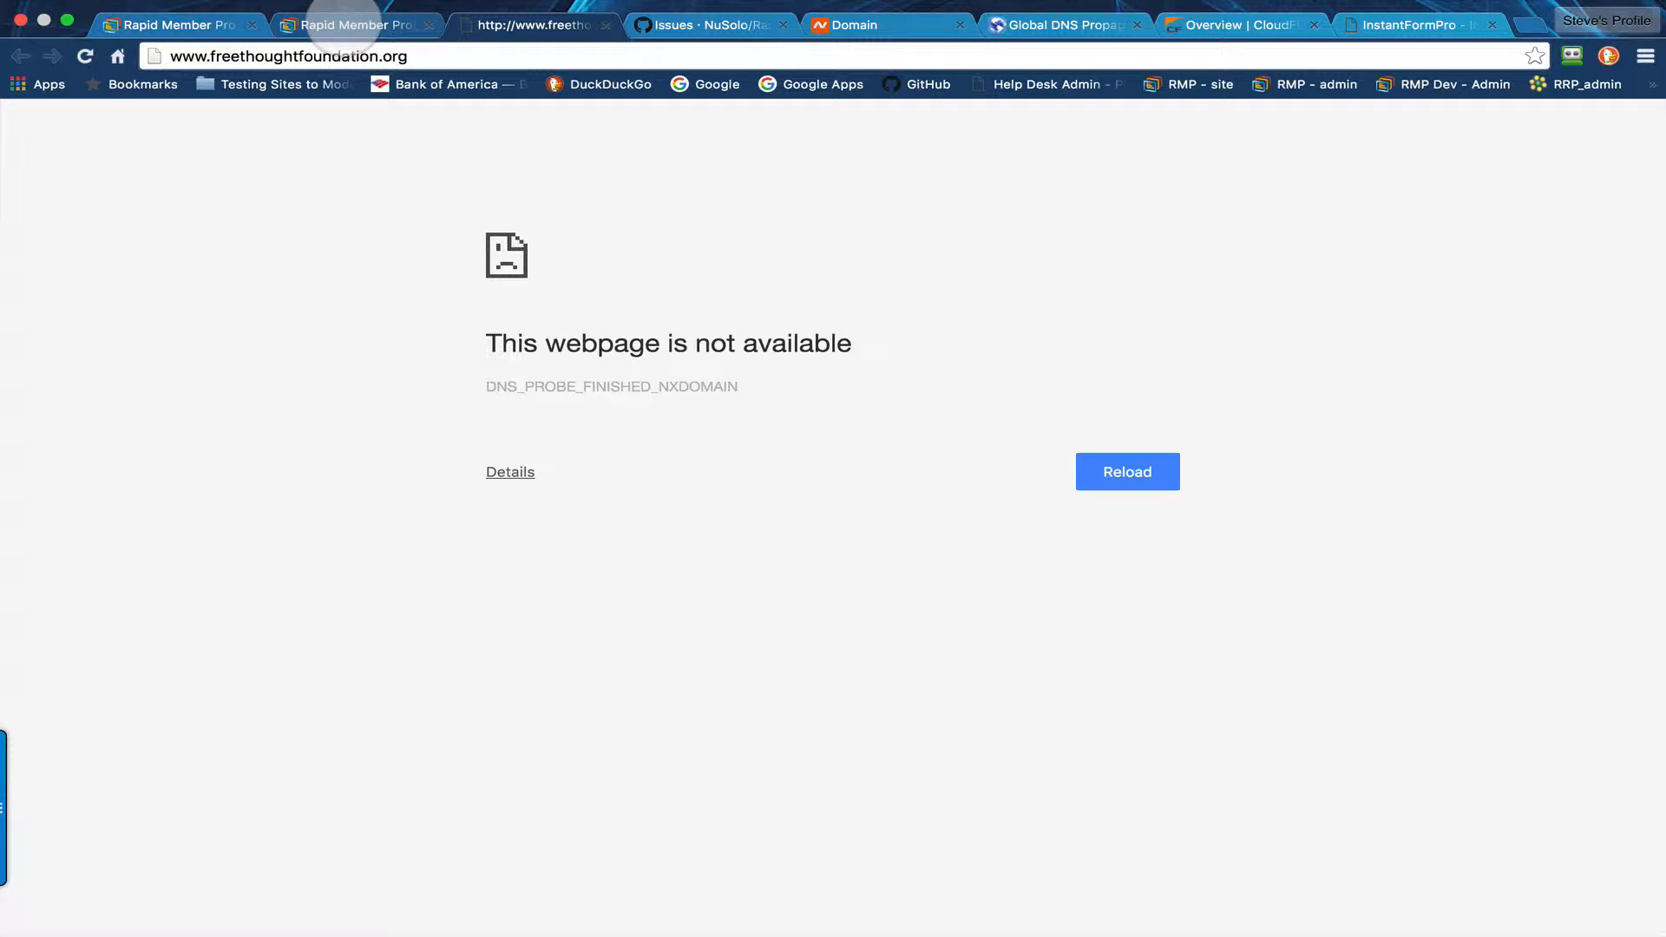
- Review the registered domain in the Rapid Member Pro member area and the nameserver settings of freethoughtfoundation.org at Namecheap
click(343, 24)
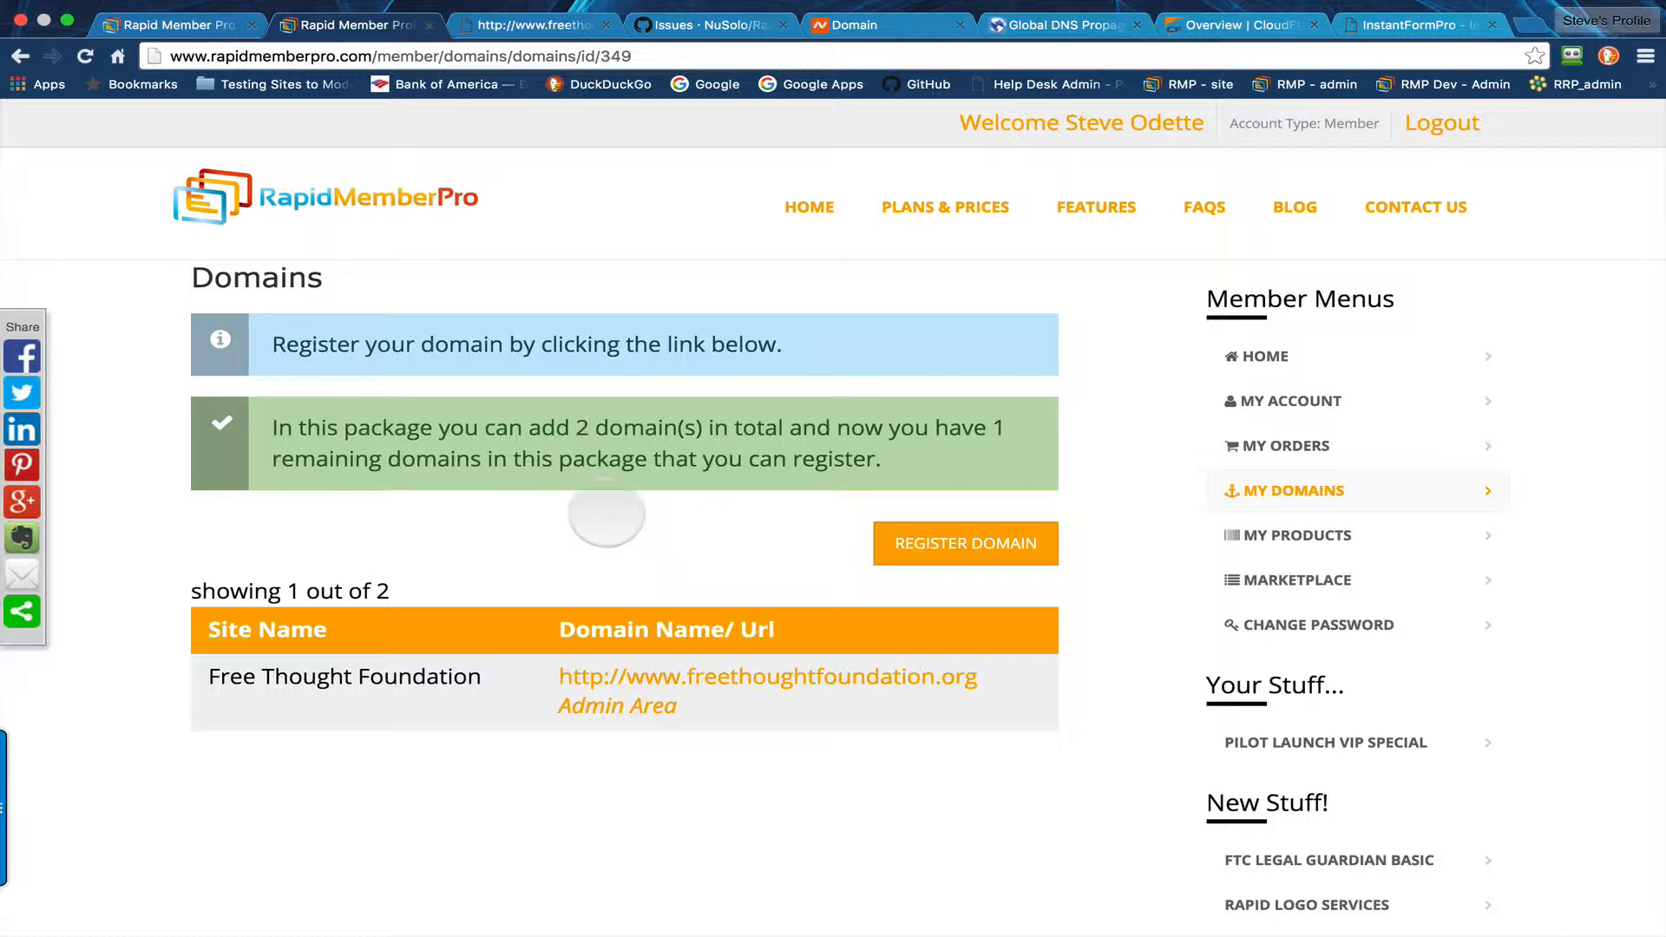
click(877, 26)
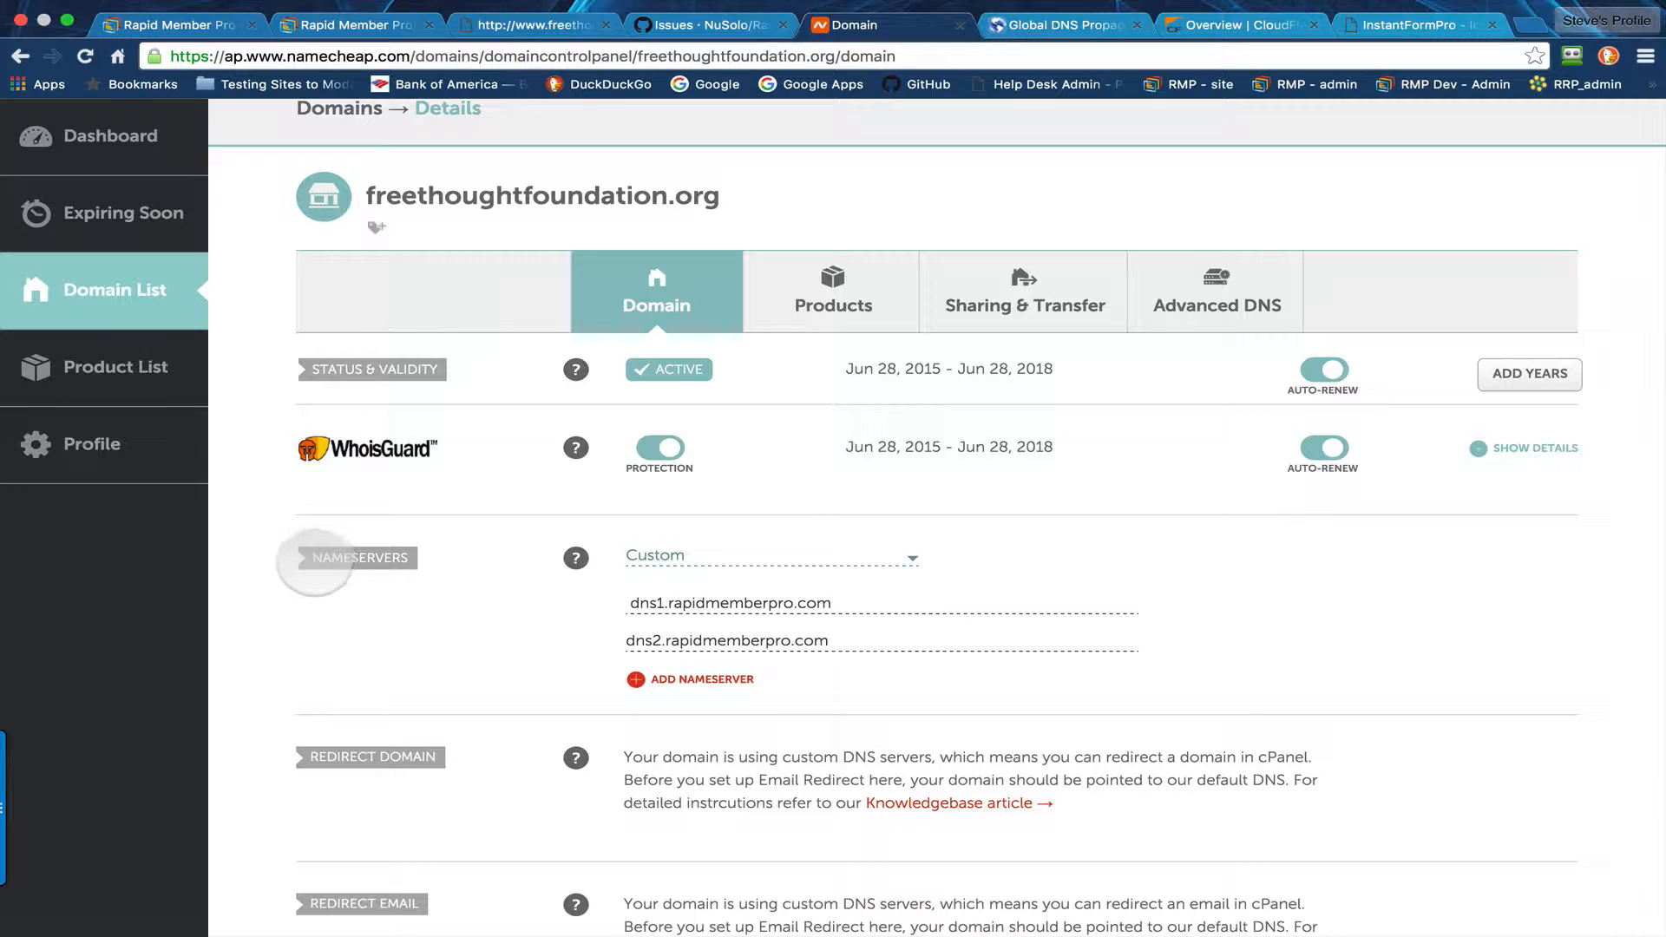
drag(314, 563, 413, 559)
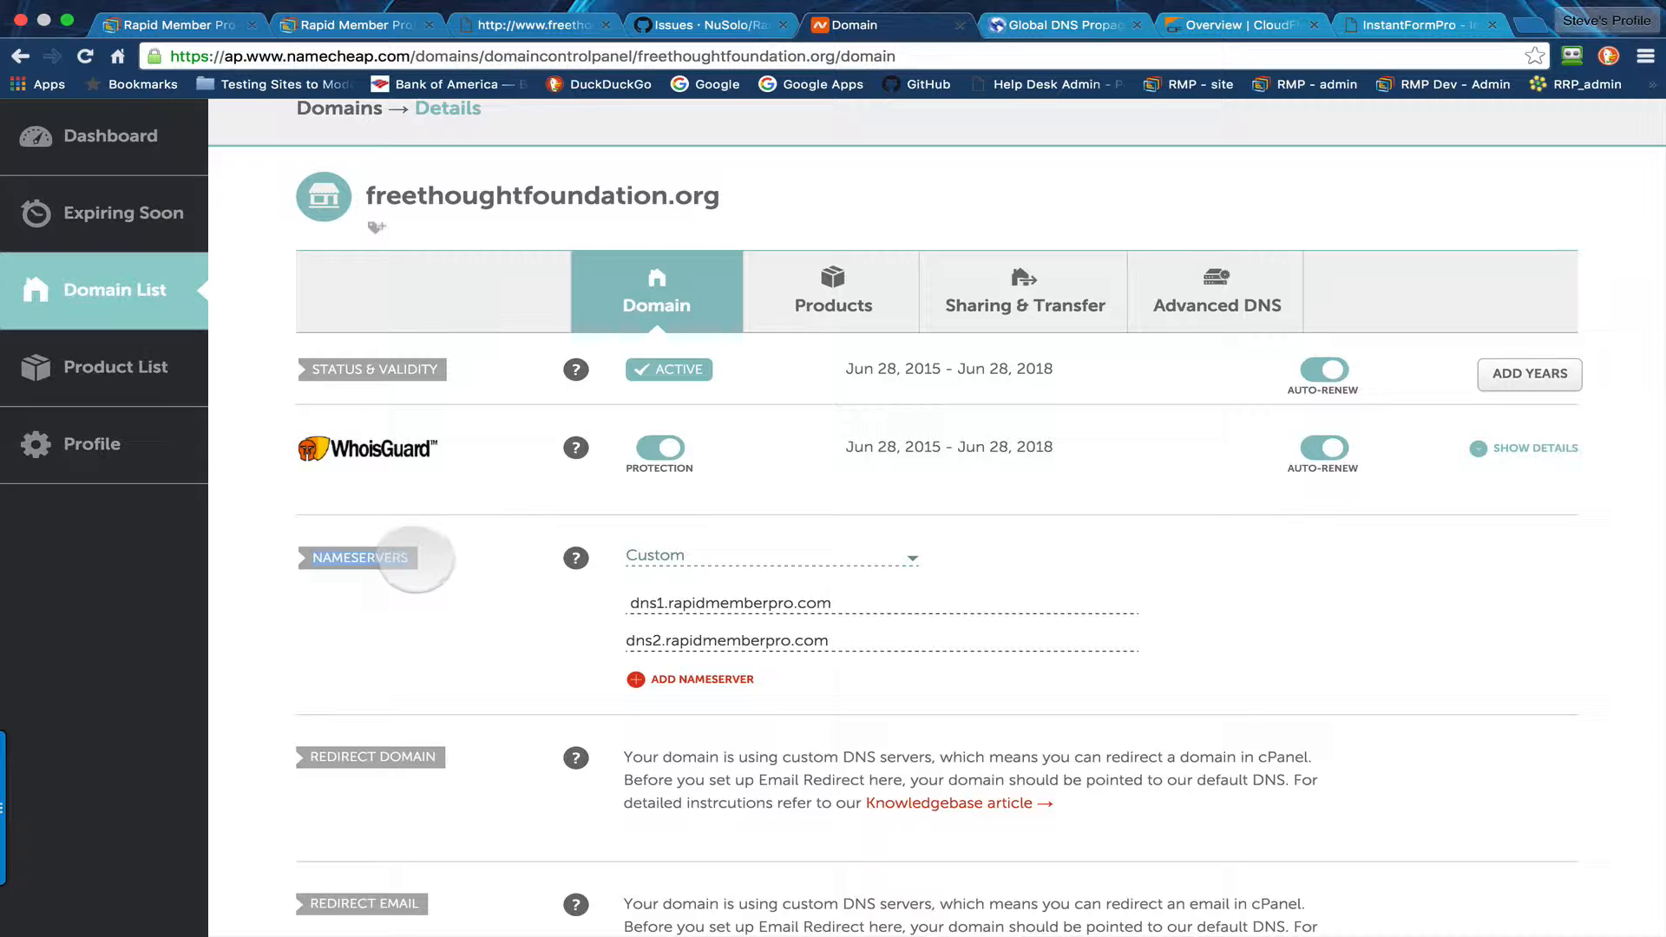
scroll(433, 565, down, 5)
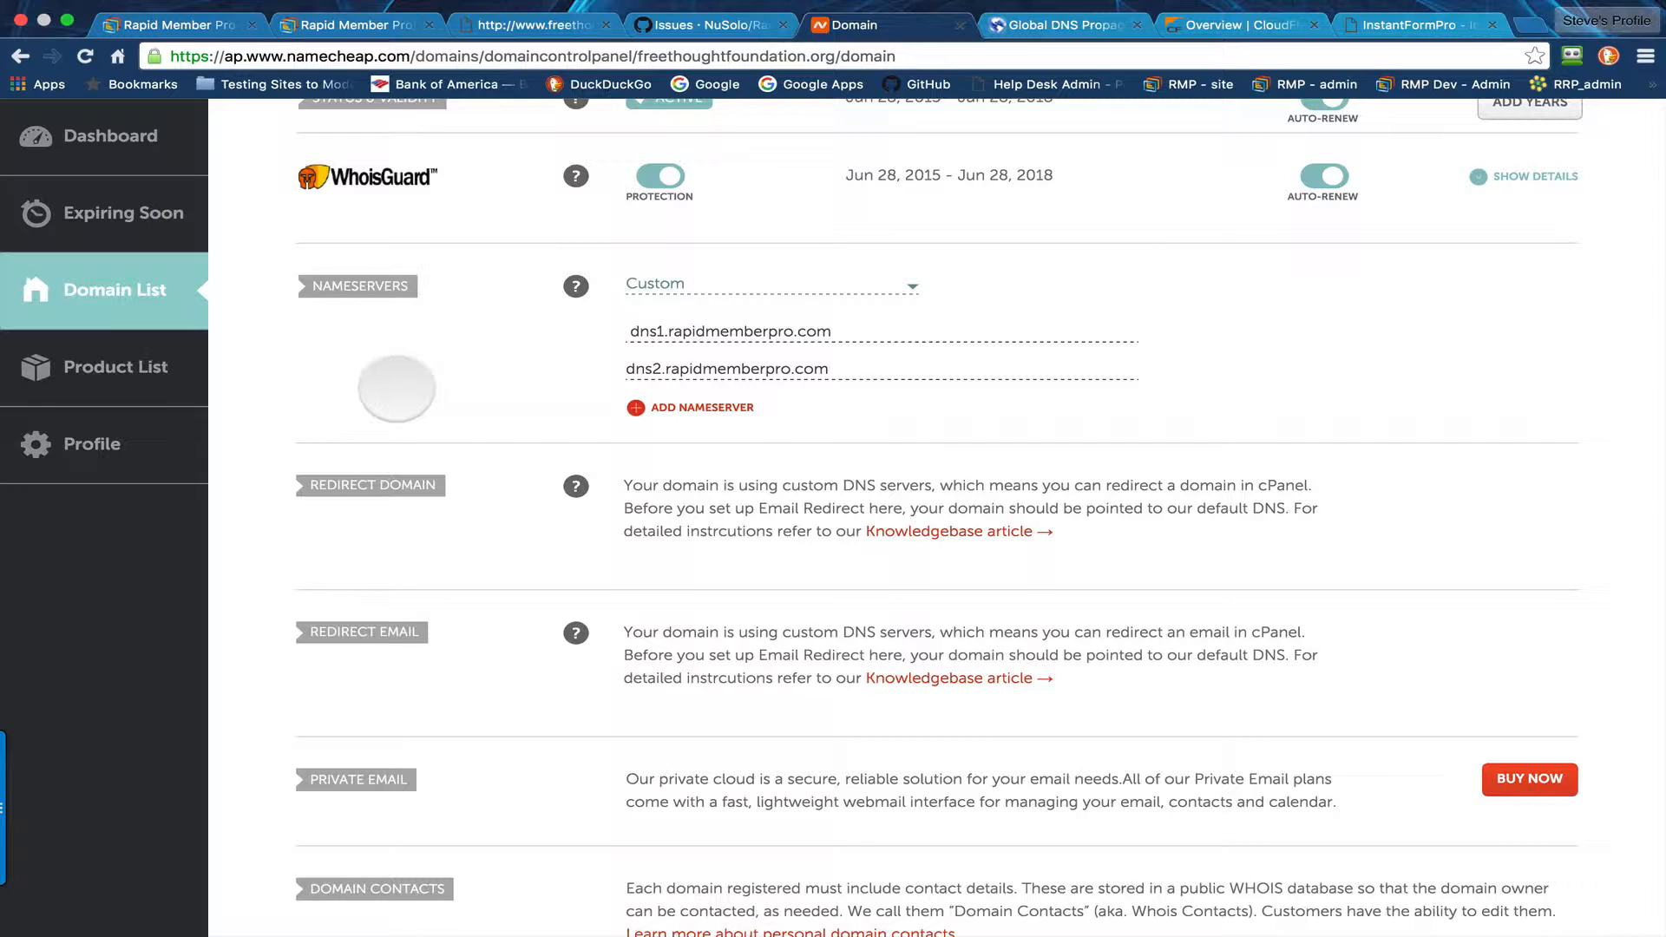
- Switch to Mail and read the nameserver instructions in Rapid Member Pro's getting-started email and the CloudFlare account-linking email
mouse_move(502, 921)
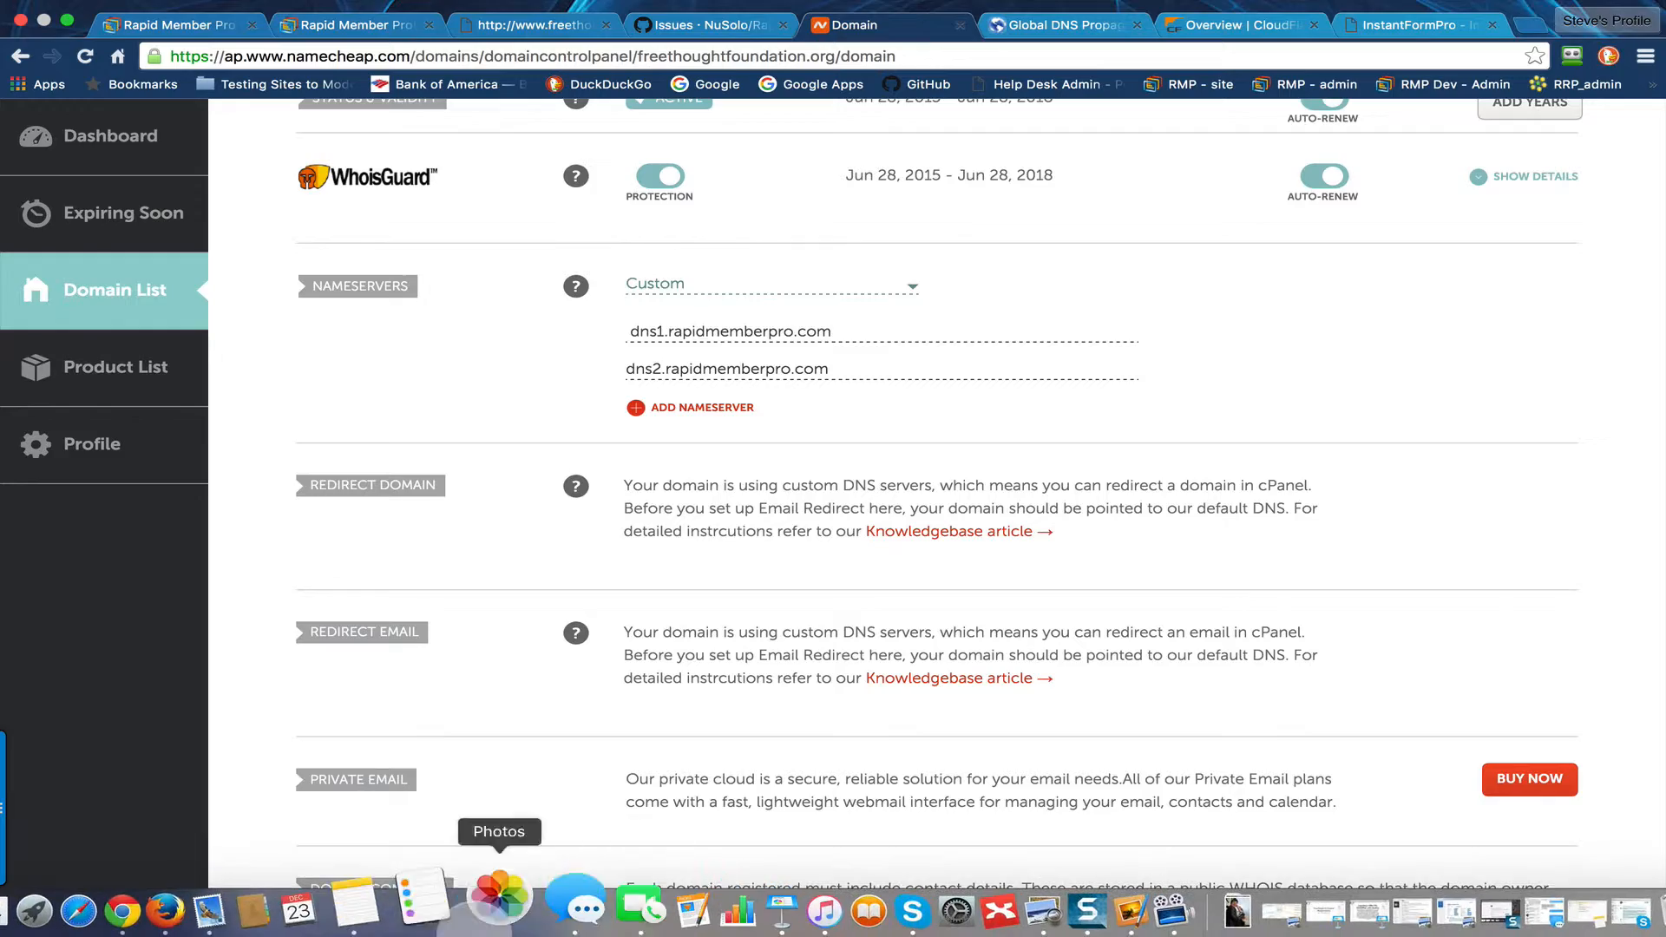
click(269, 907)
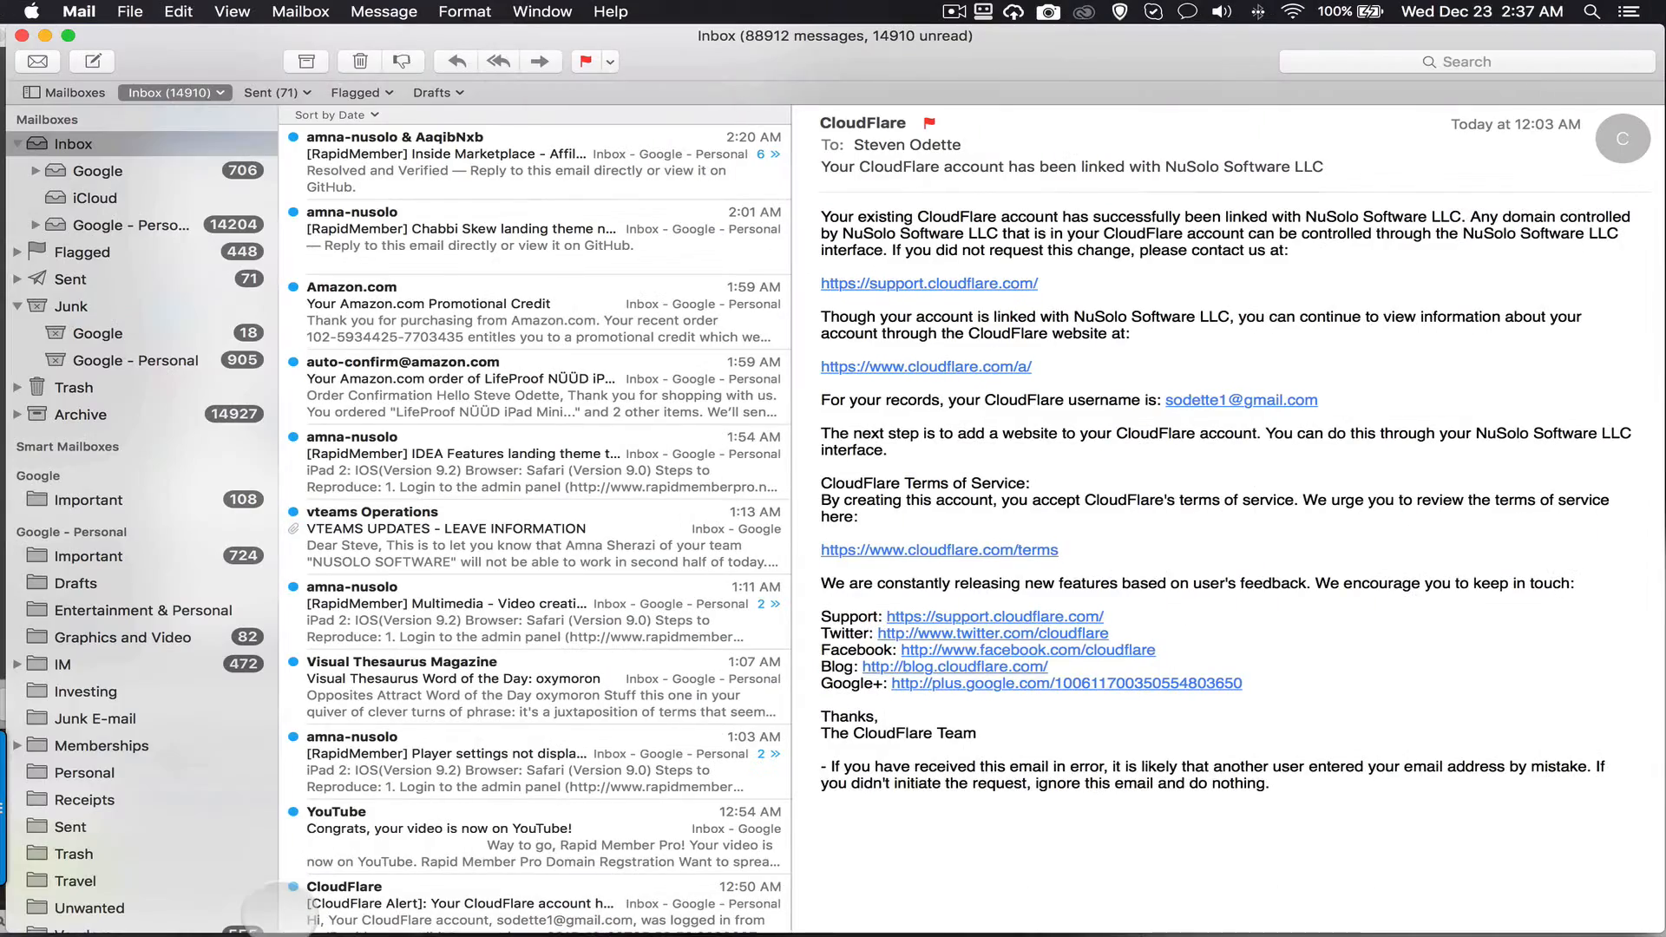
scroll(486, 447, down, 5)
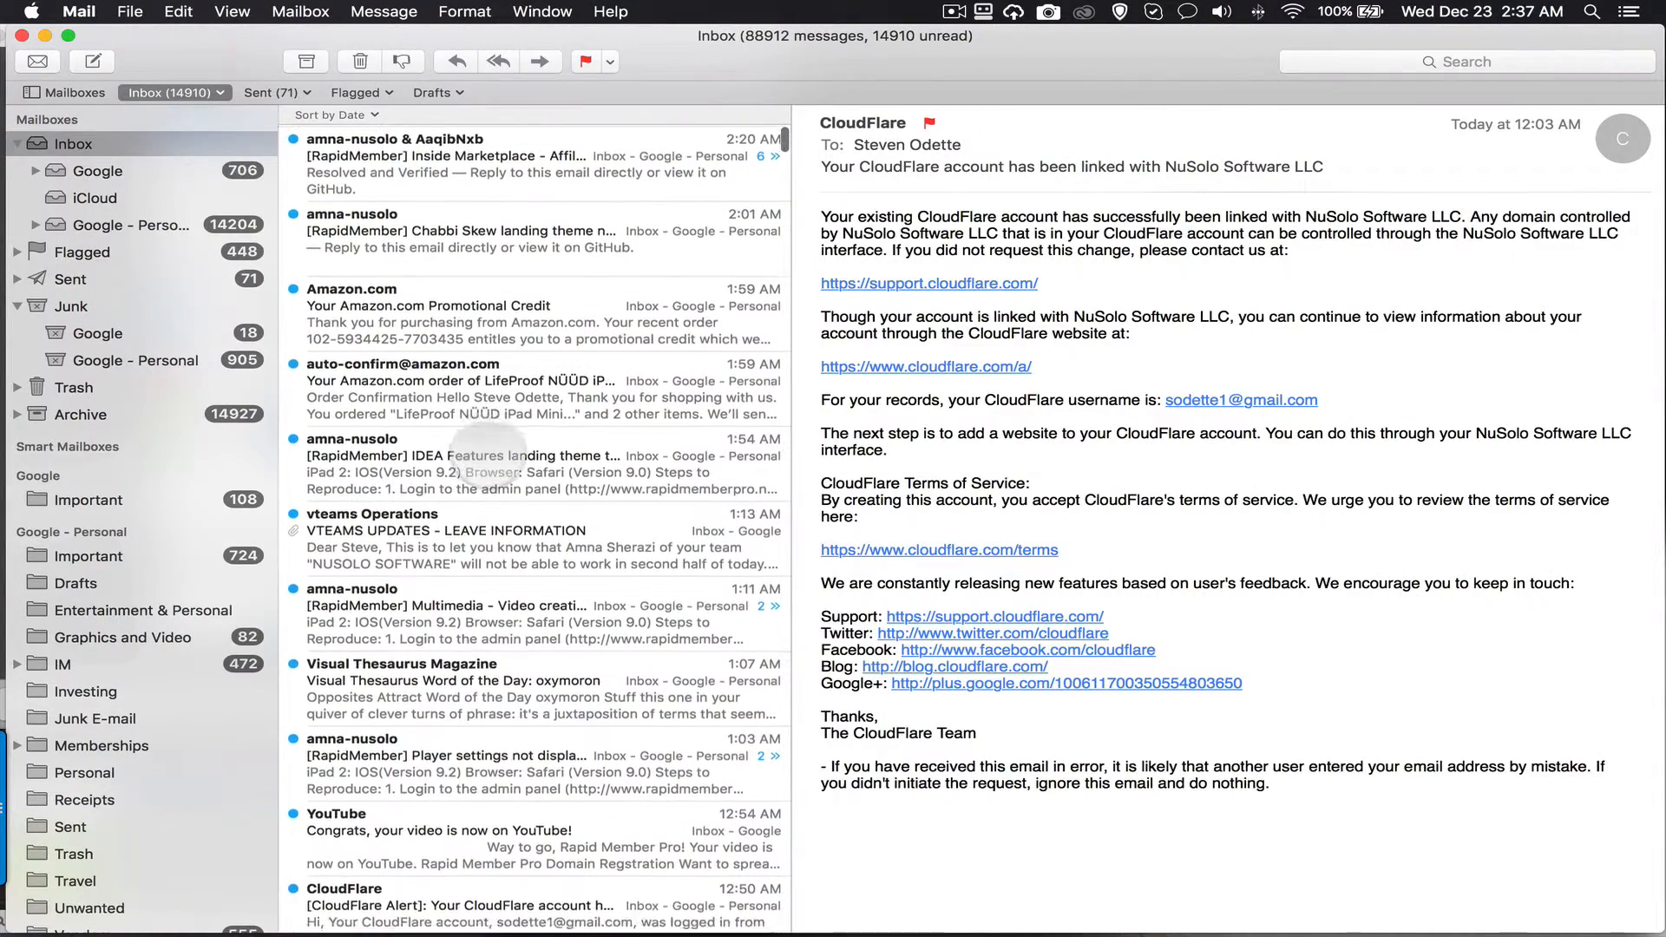
scroll(495, 455, down, 10)
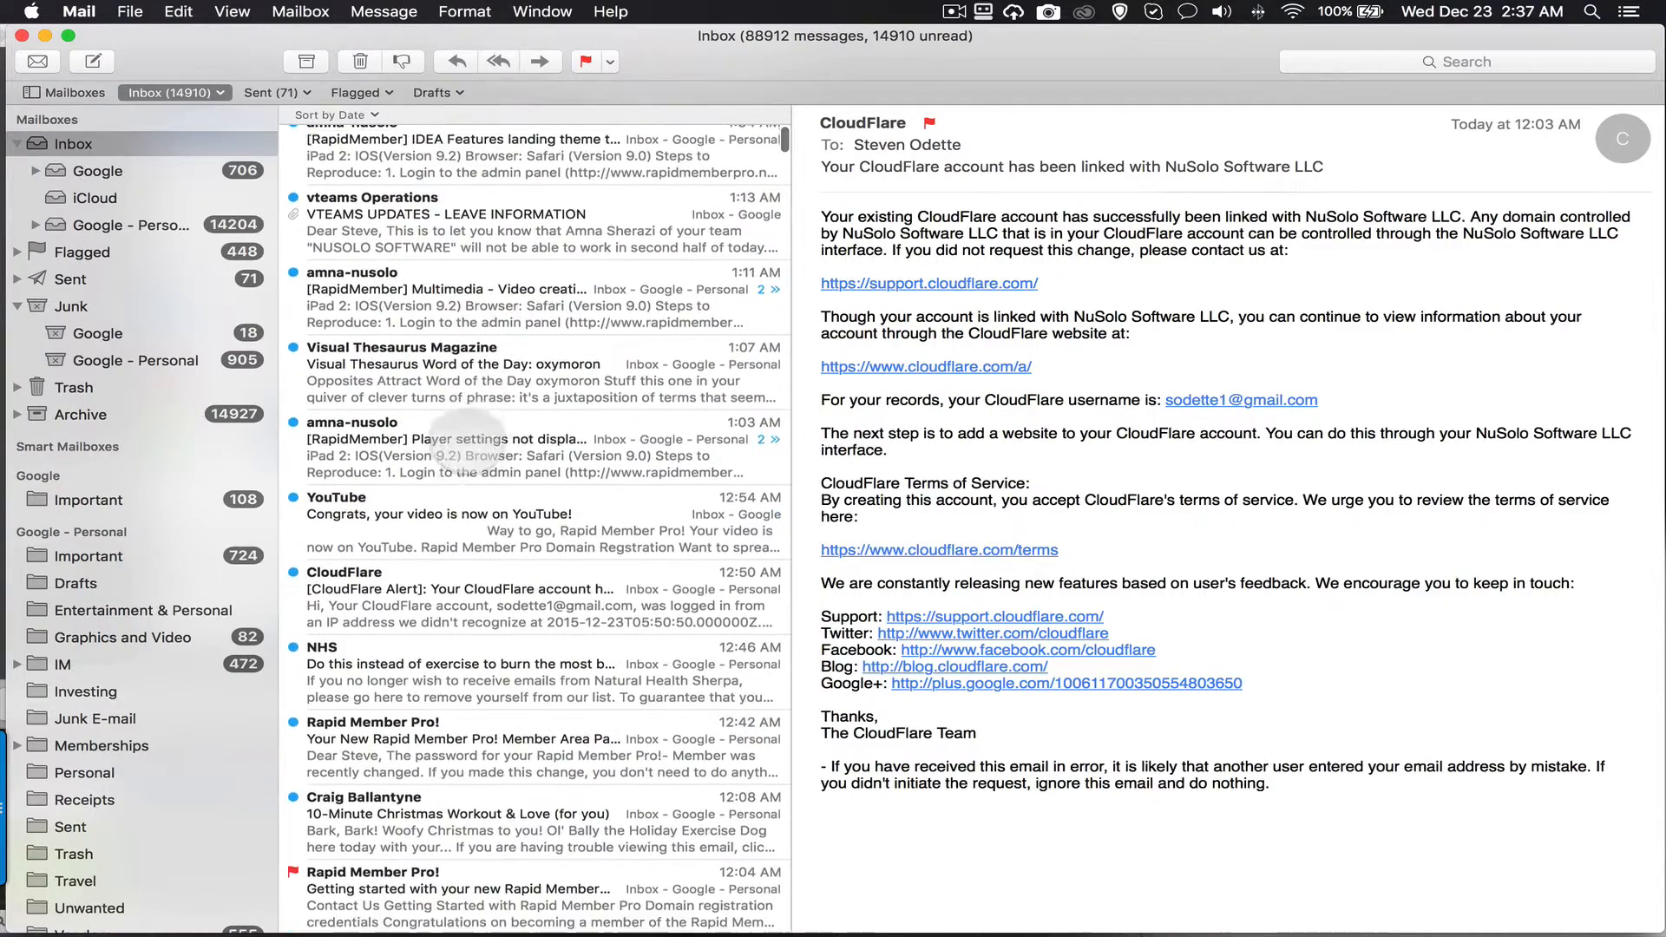
scroll(469, 460, down, 2)
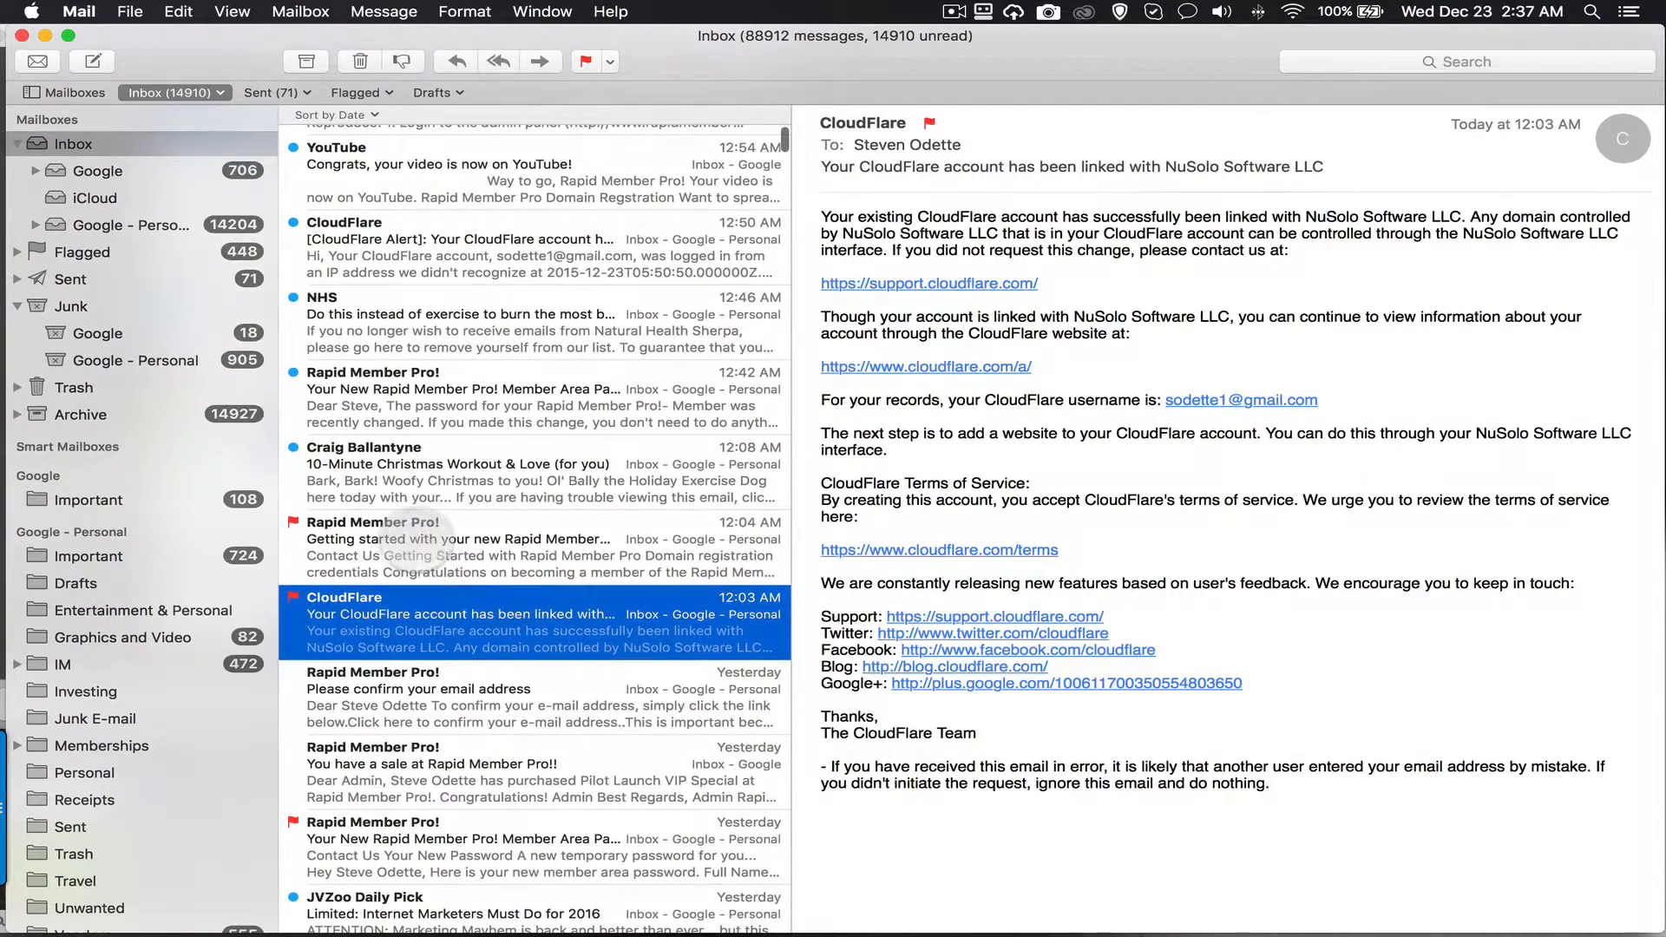
click(425, 555)
scroll(1054, 590, down, 3)
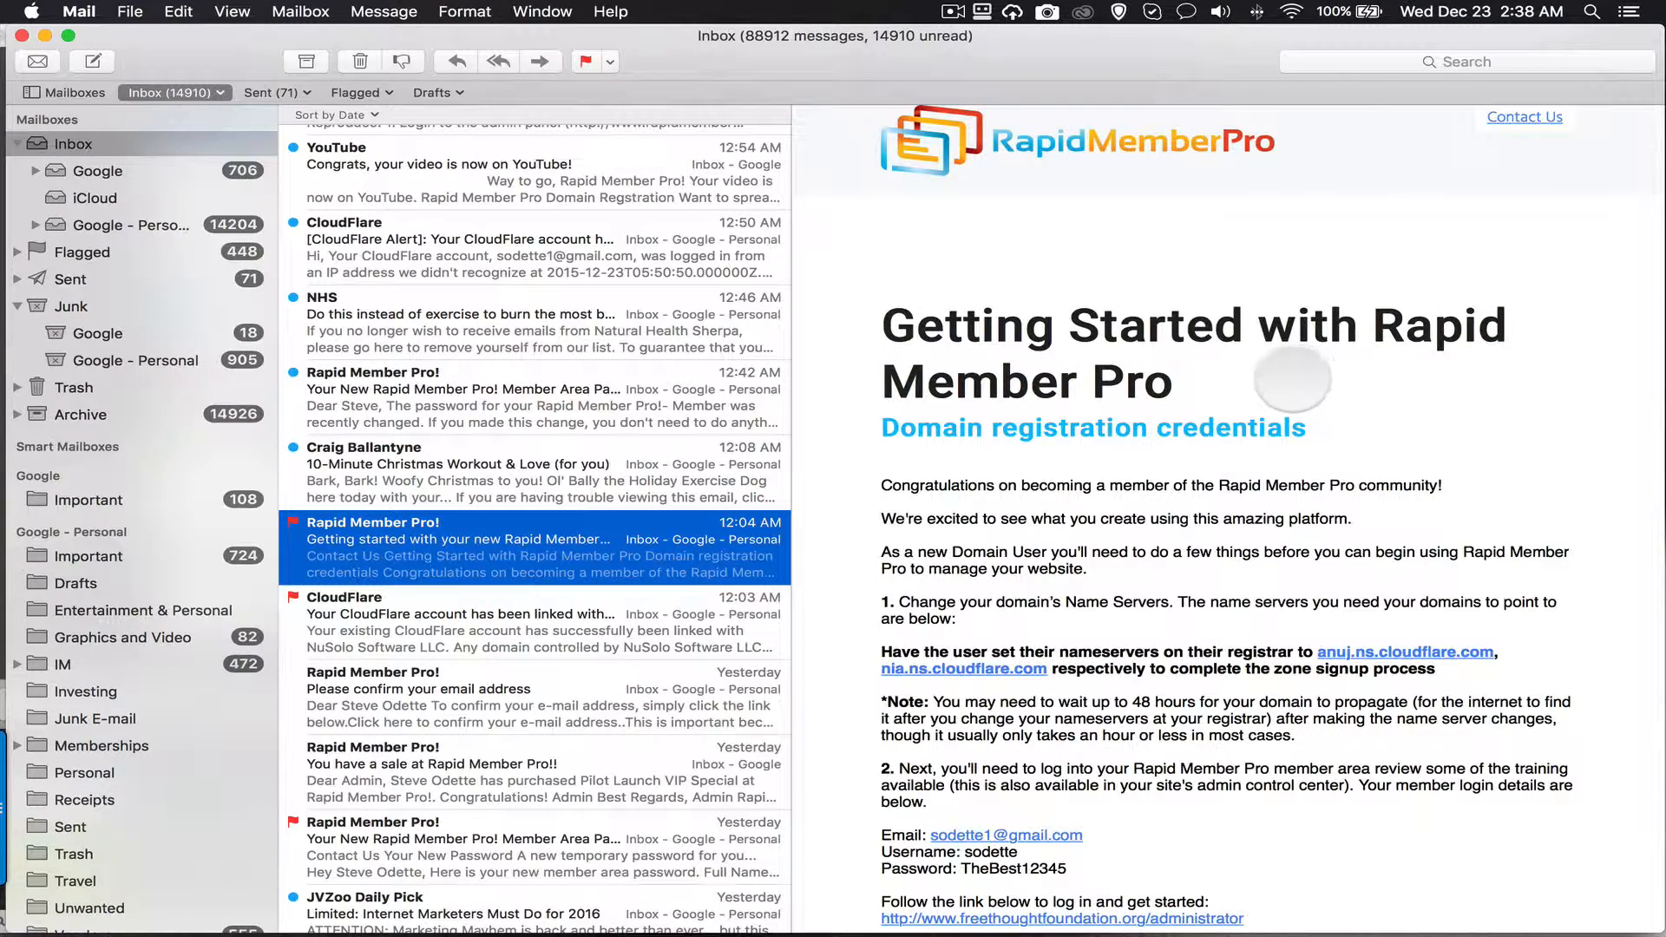
drag(877, 655, 1549, 673)
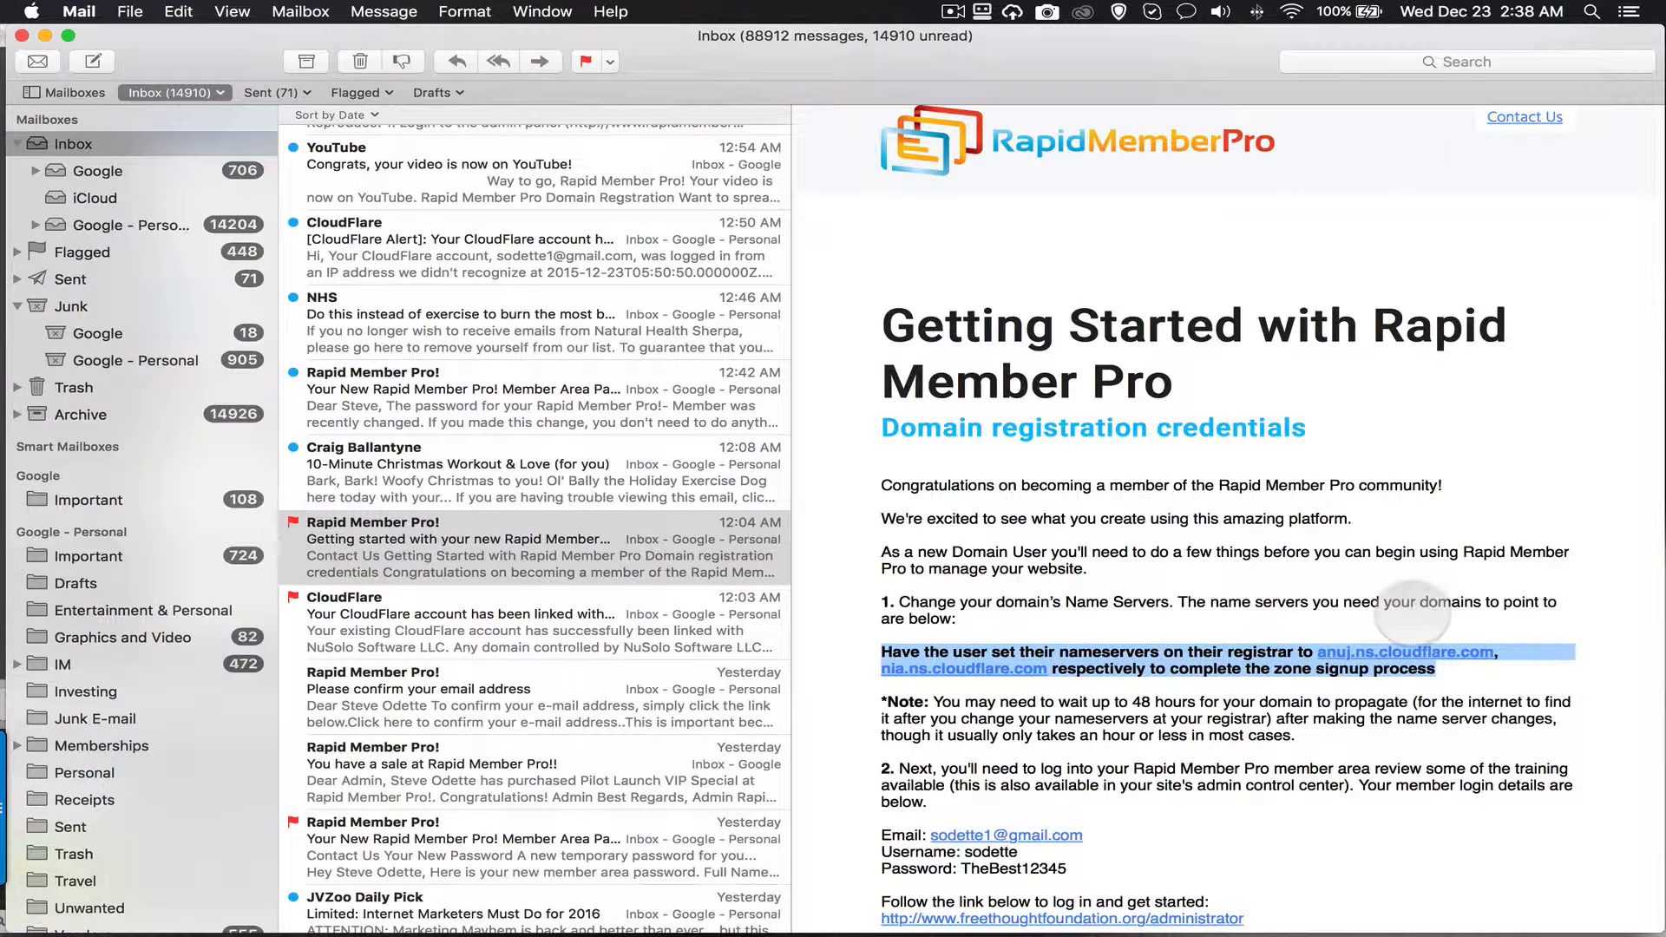
click(1420, 605)
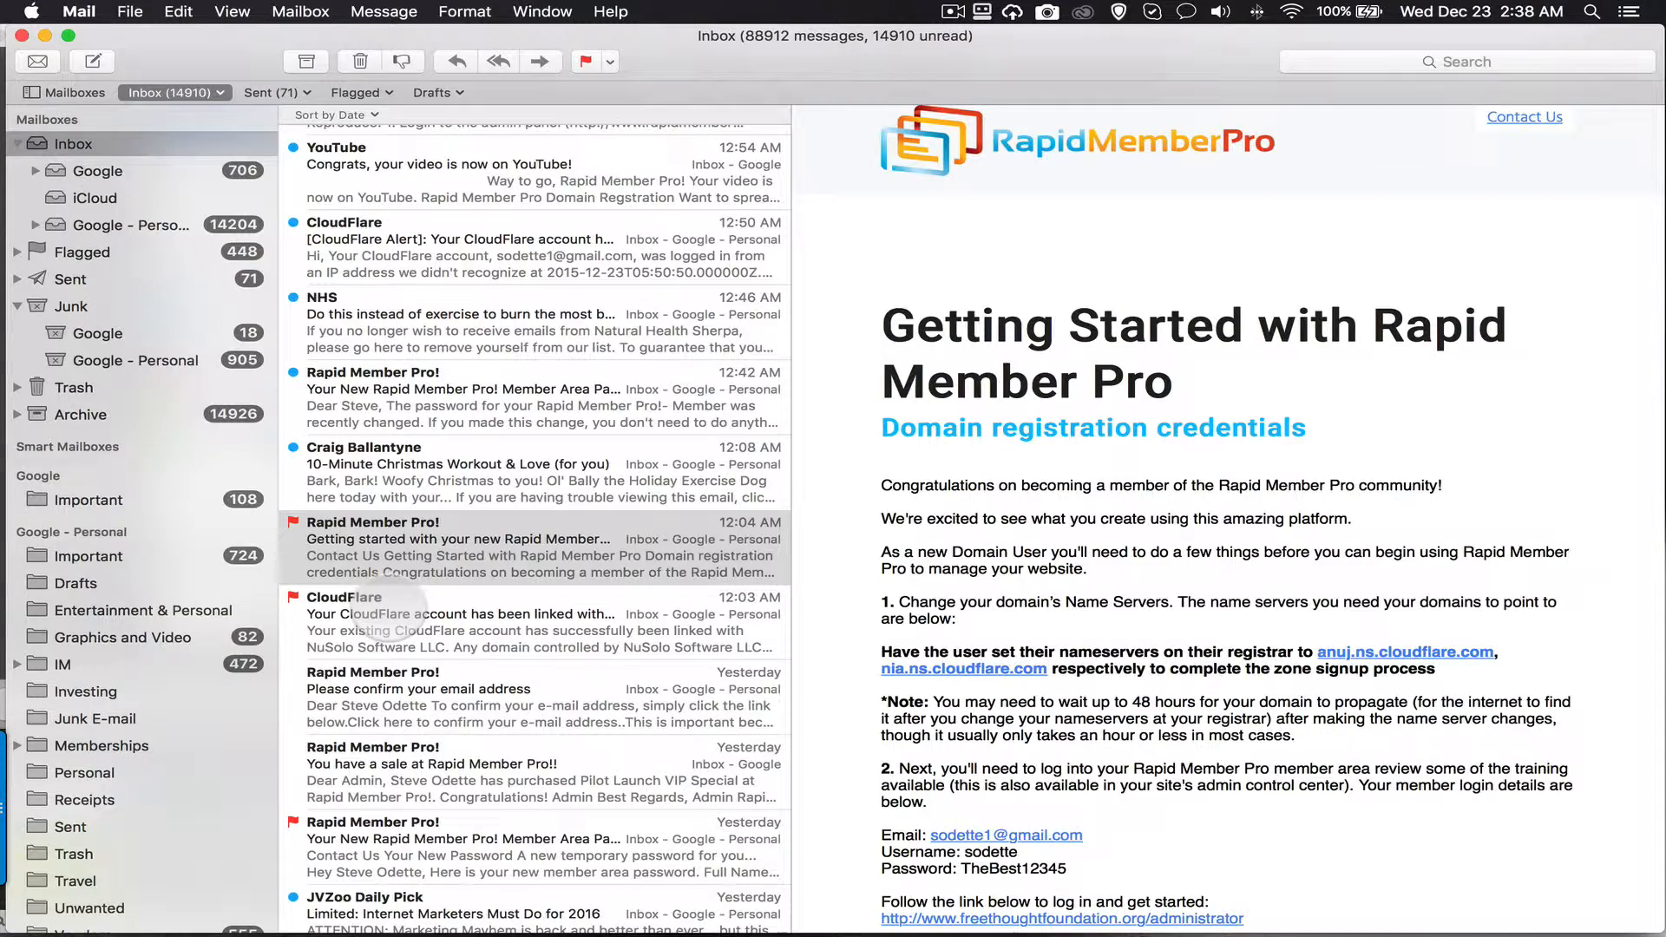
click(401, 608)
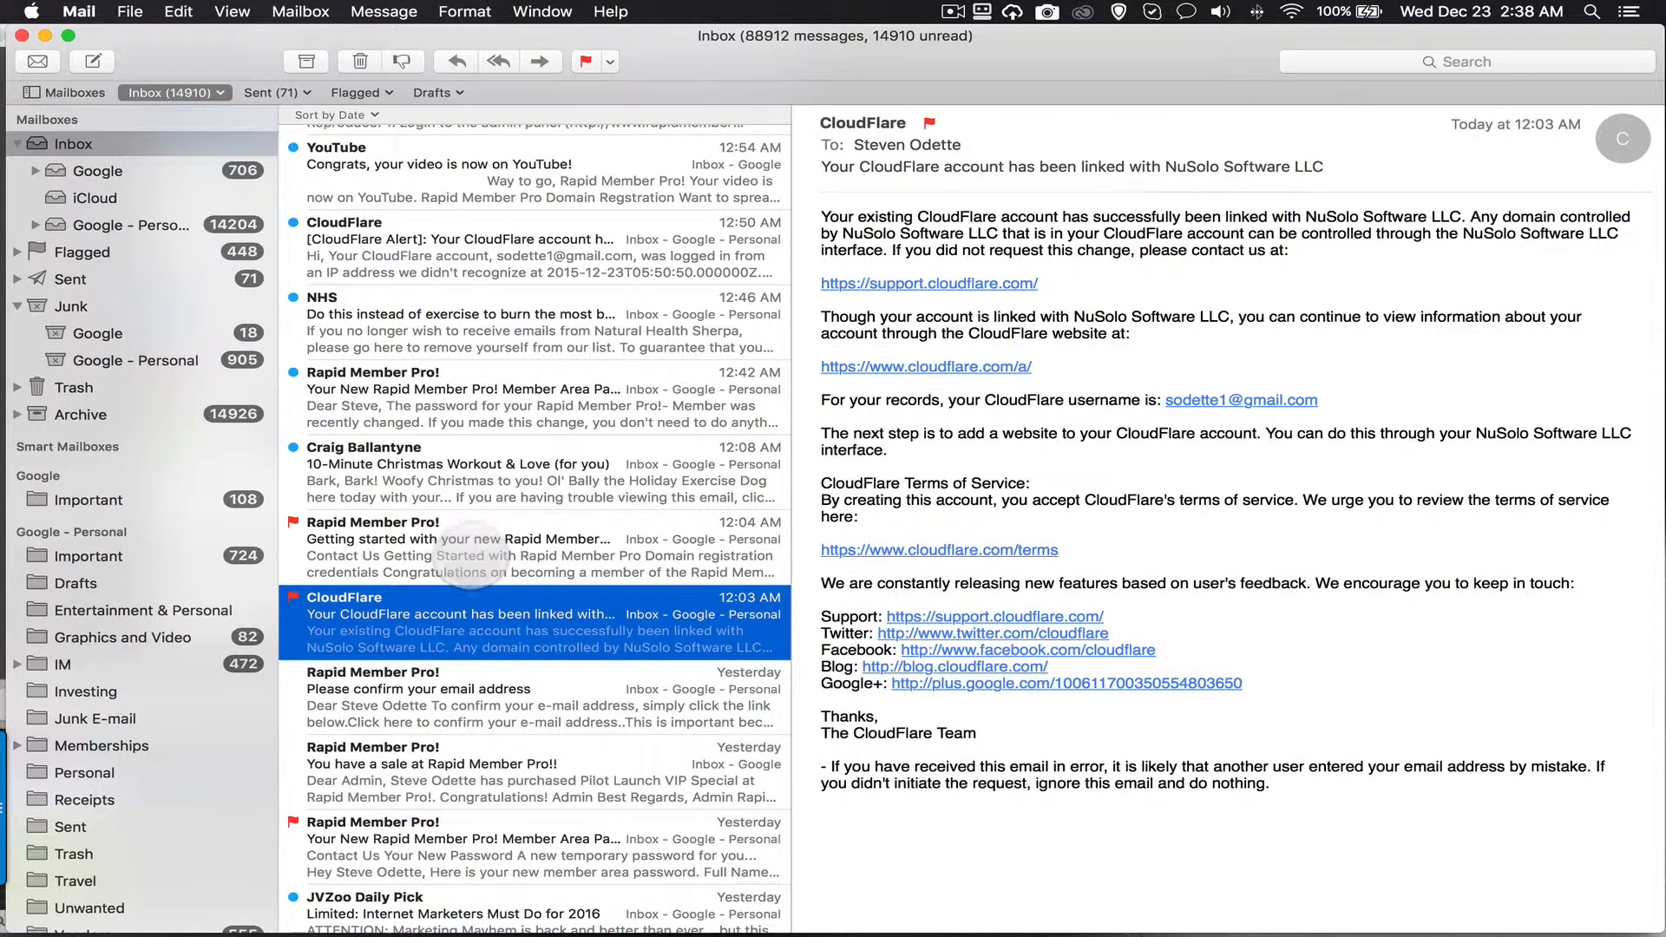
click(470, 555)
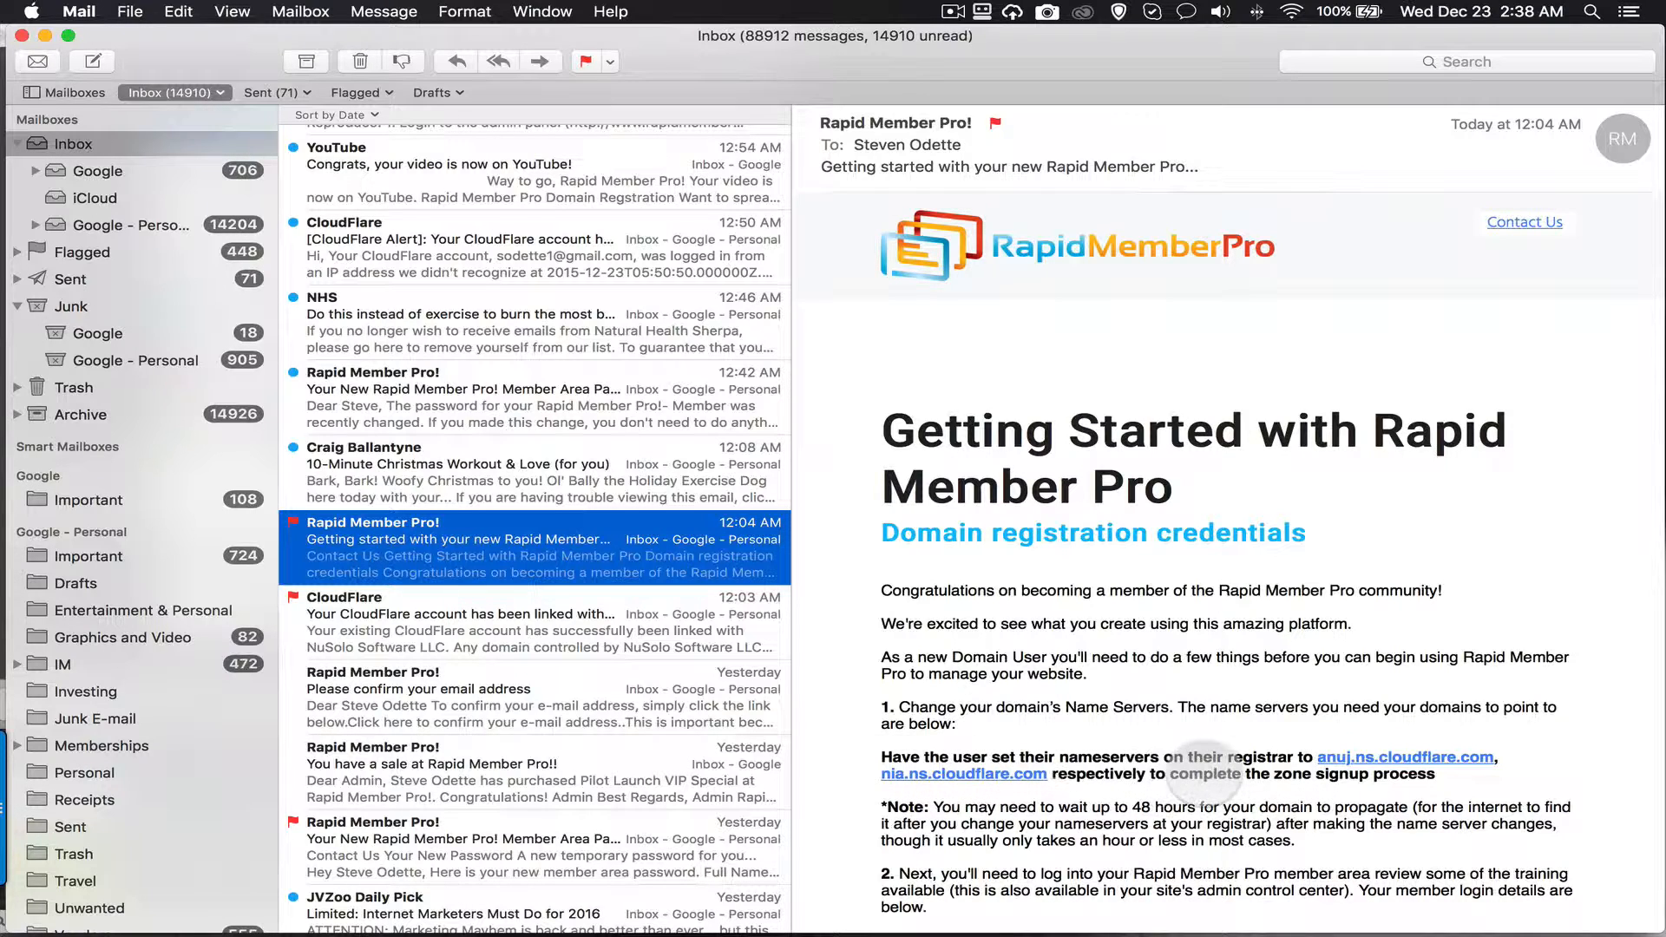
- Return to Chrome and examine the status of freethoughtfoundation.org on its CloudFlare overview page
key(ctrl+Right)
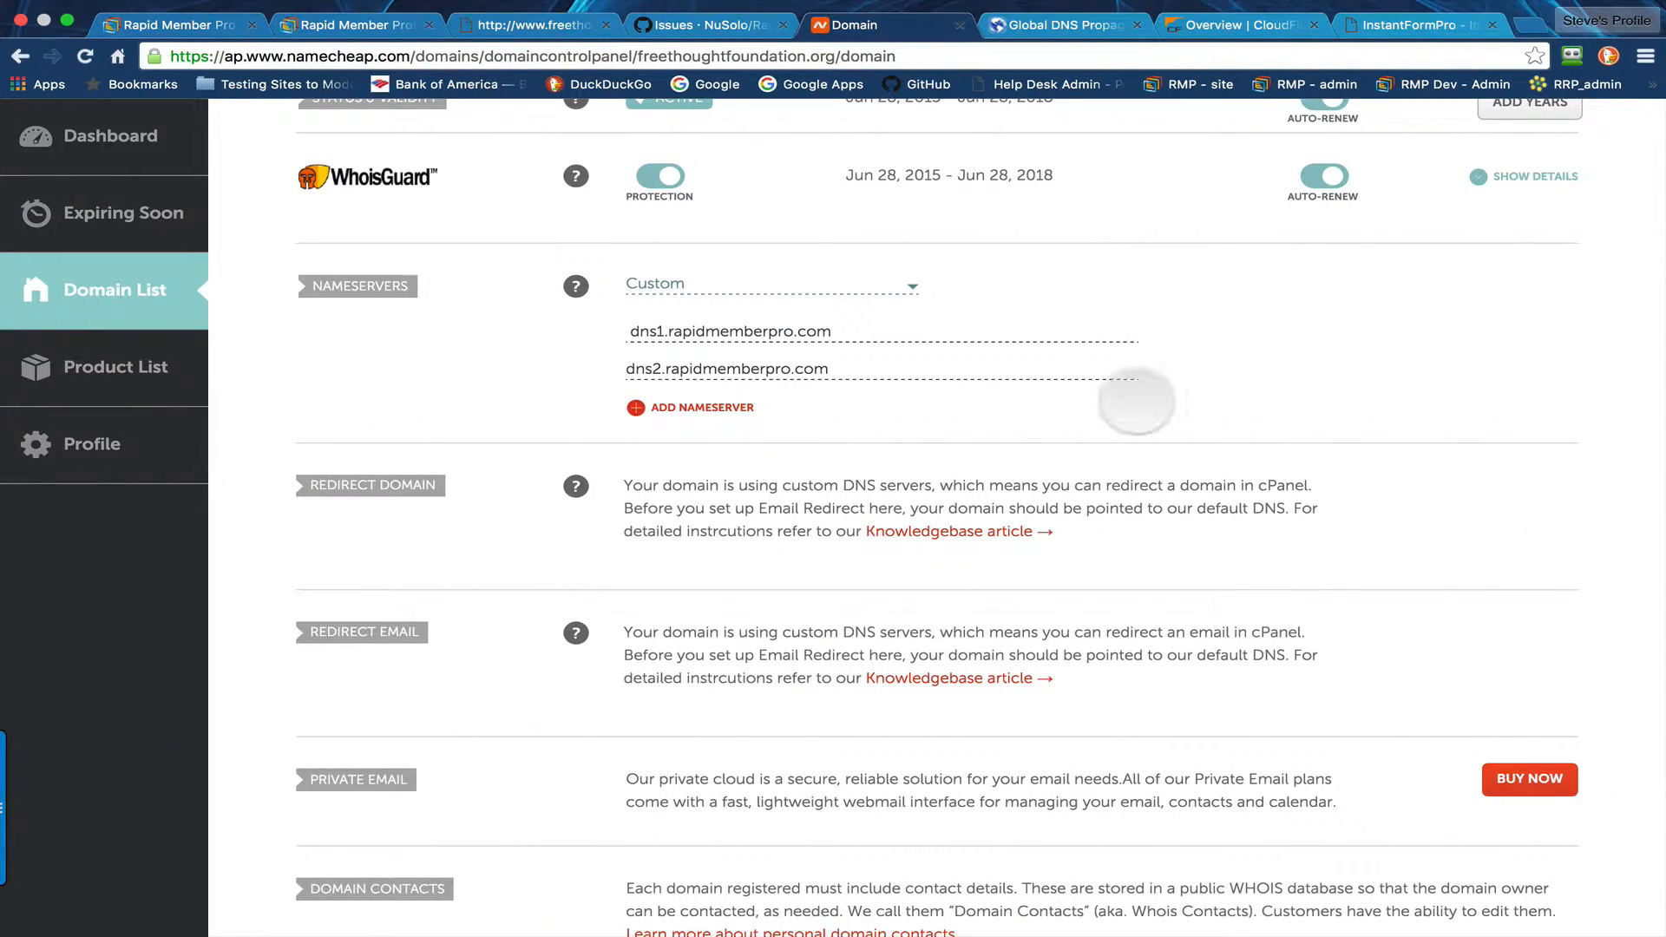
click(356, 24)
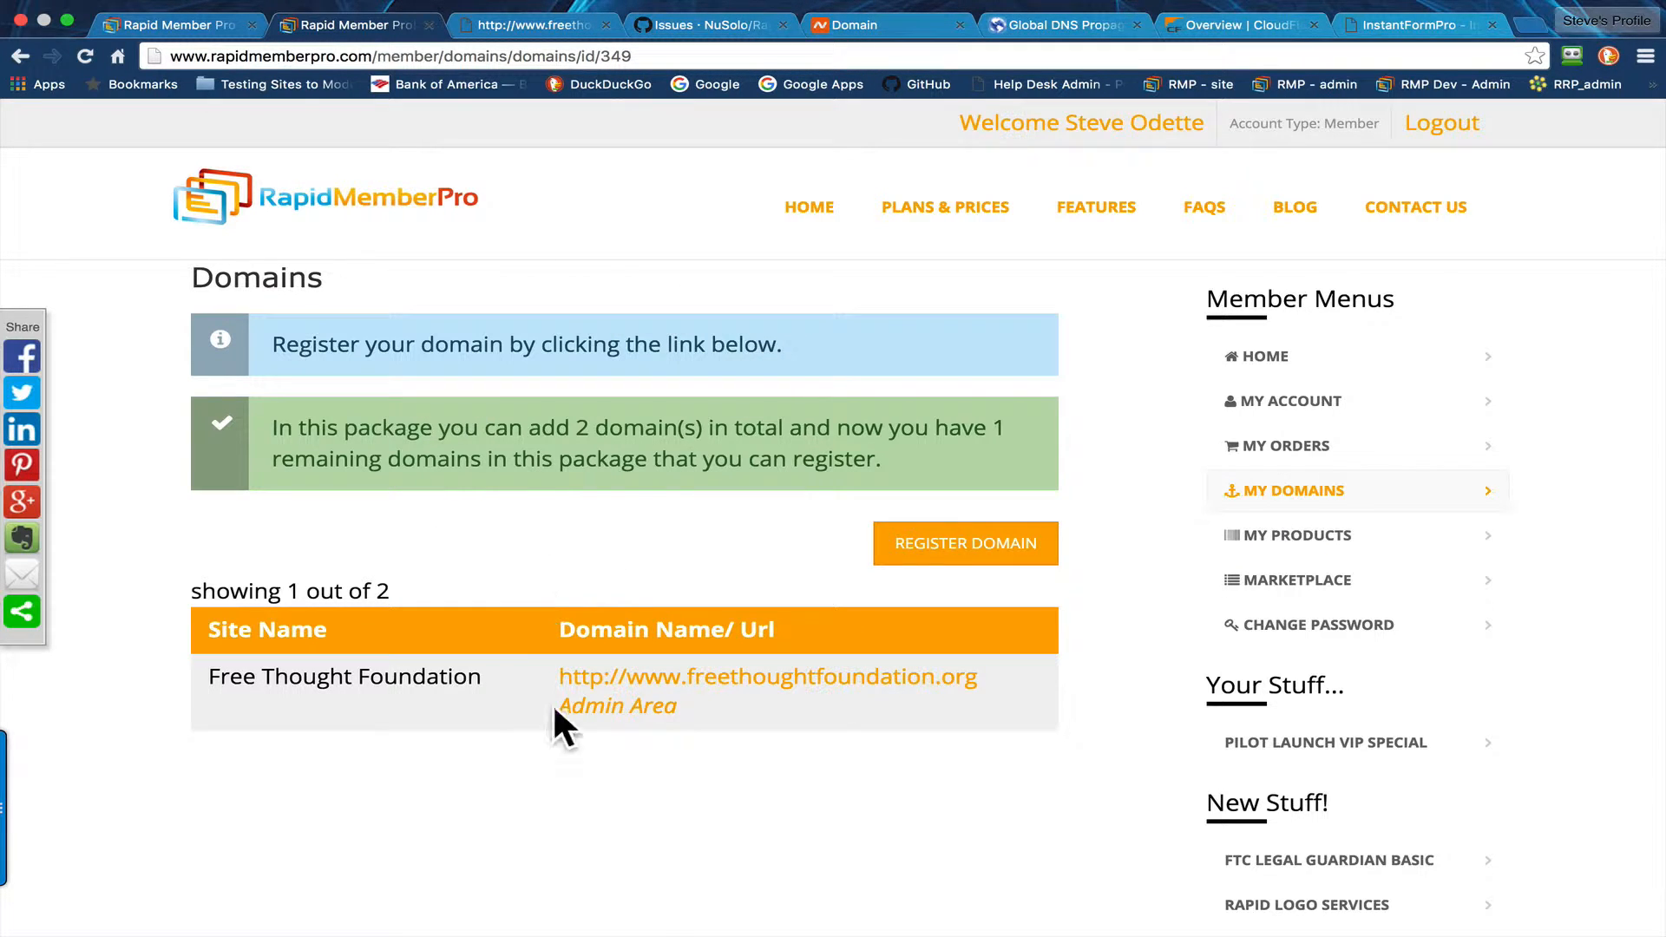
click(1194, 30)
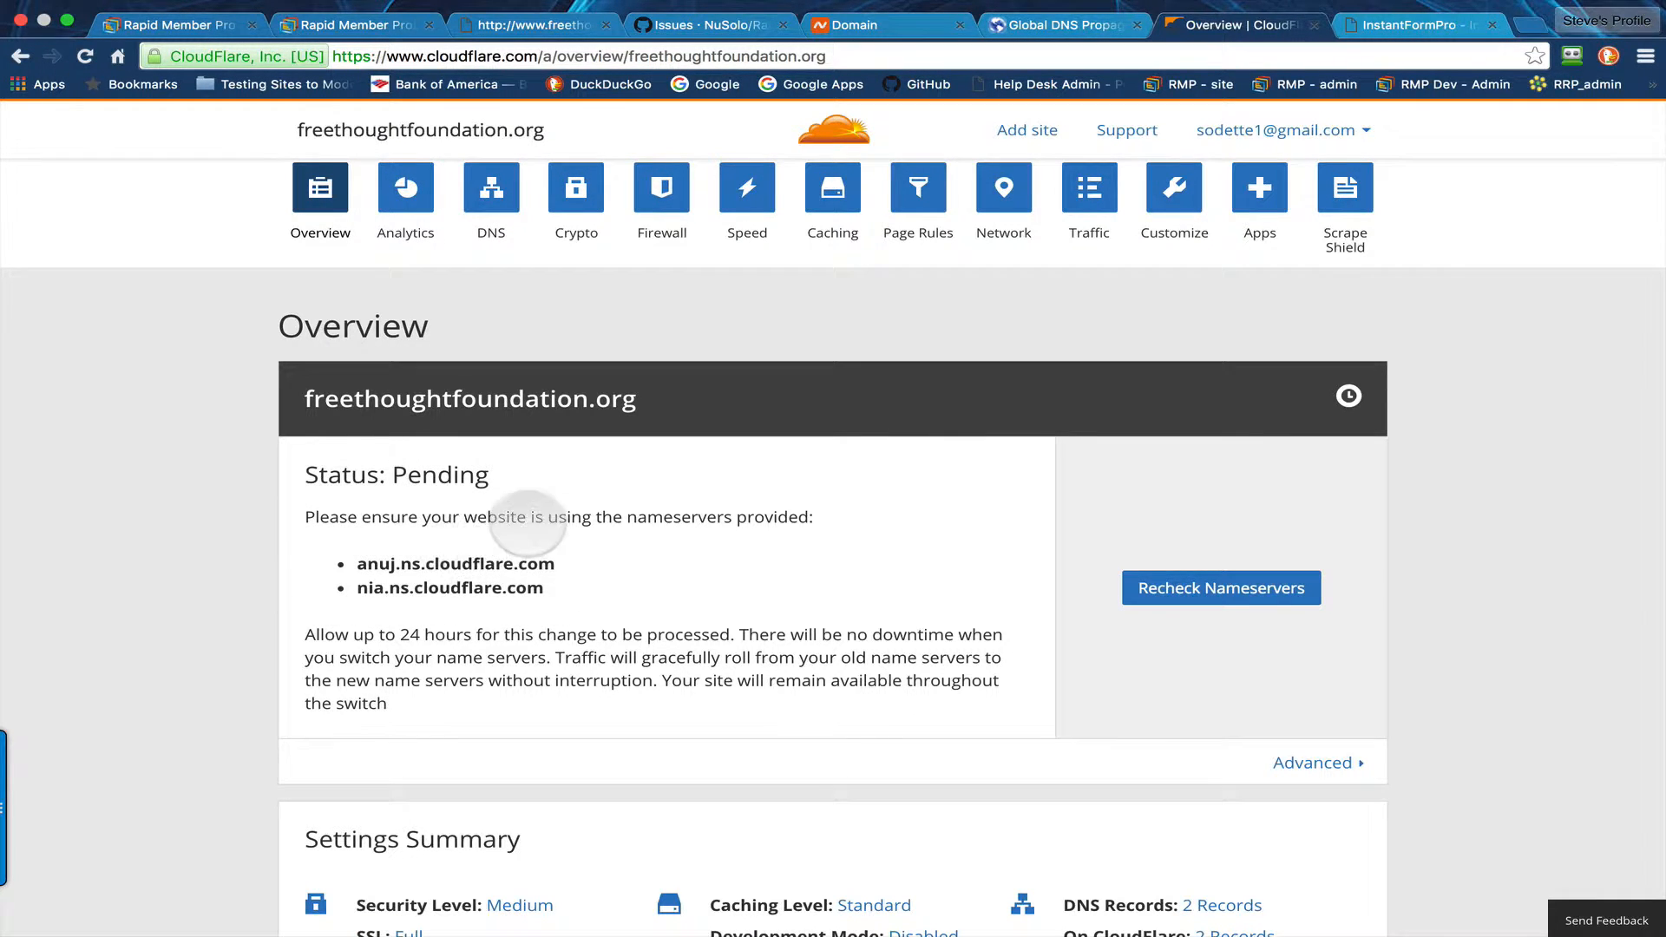
drag(306, 476, 823, 497)
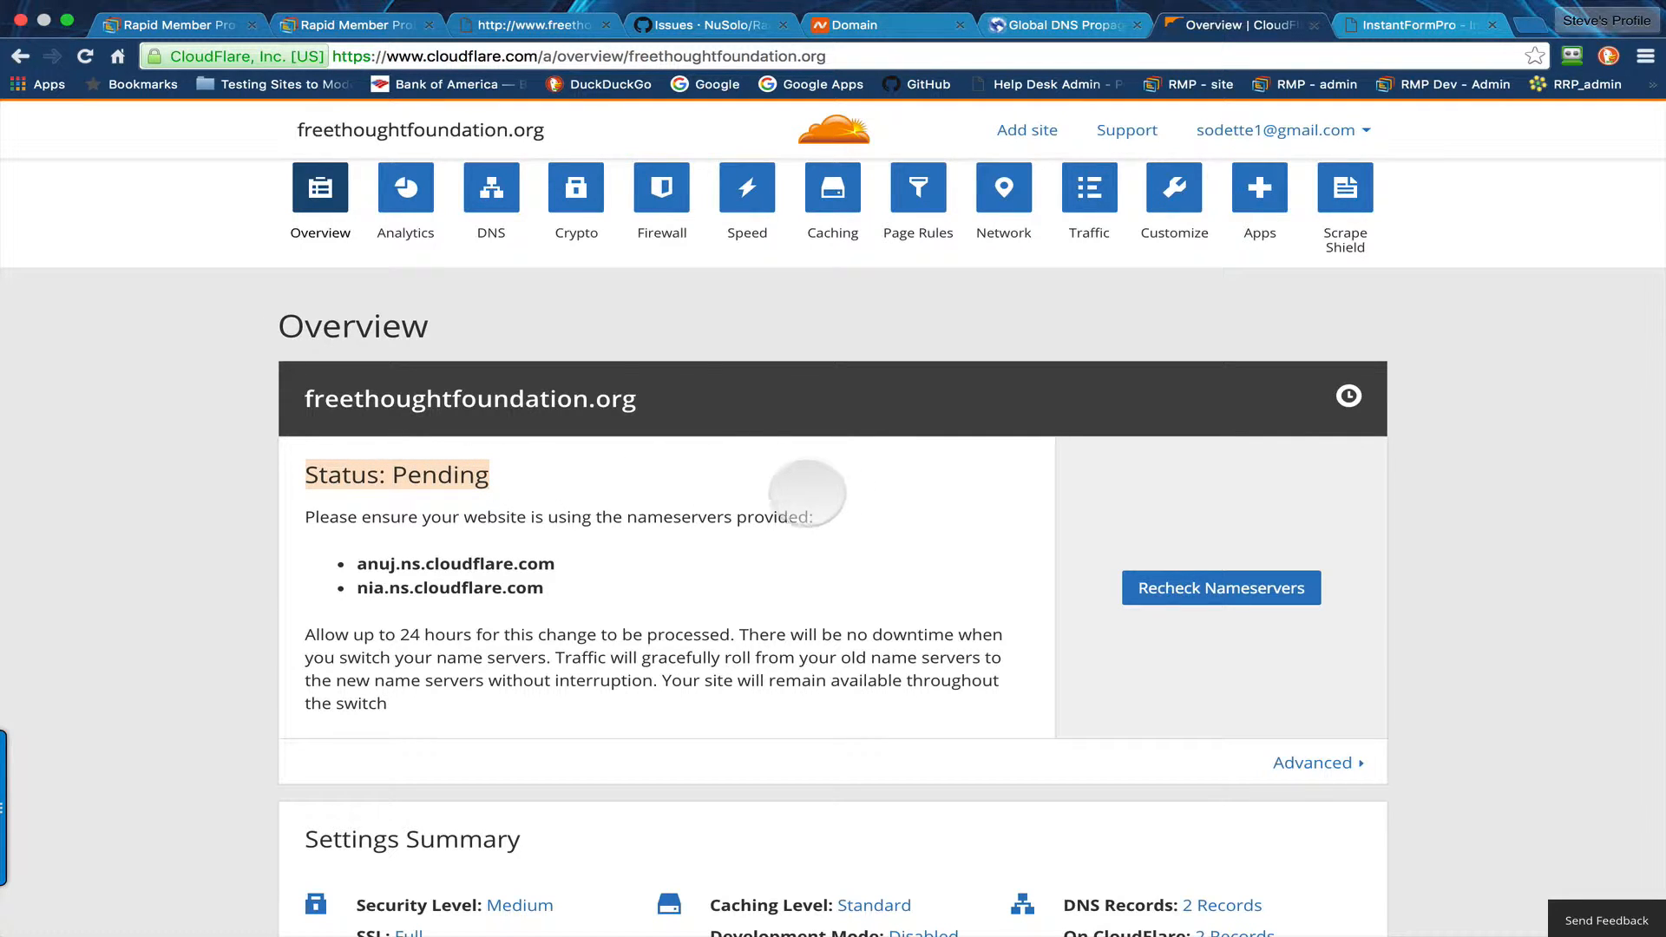
drag(638, 399, 281, 392)
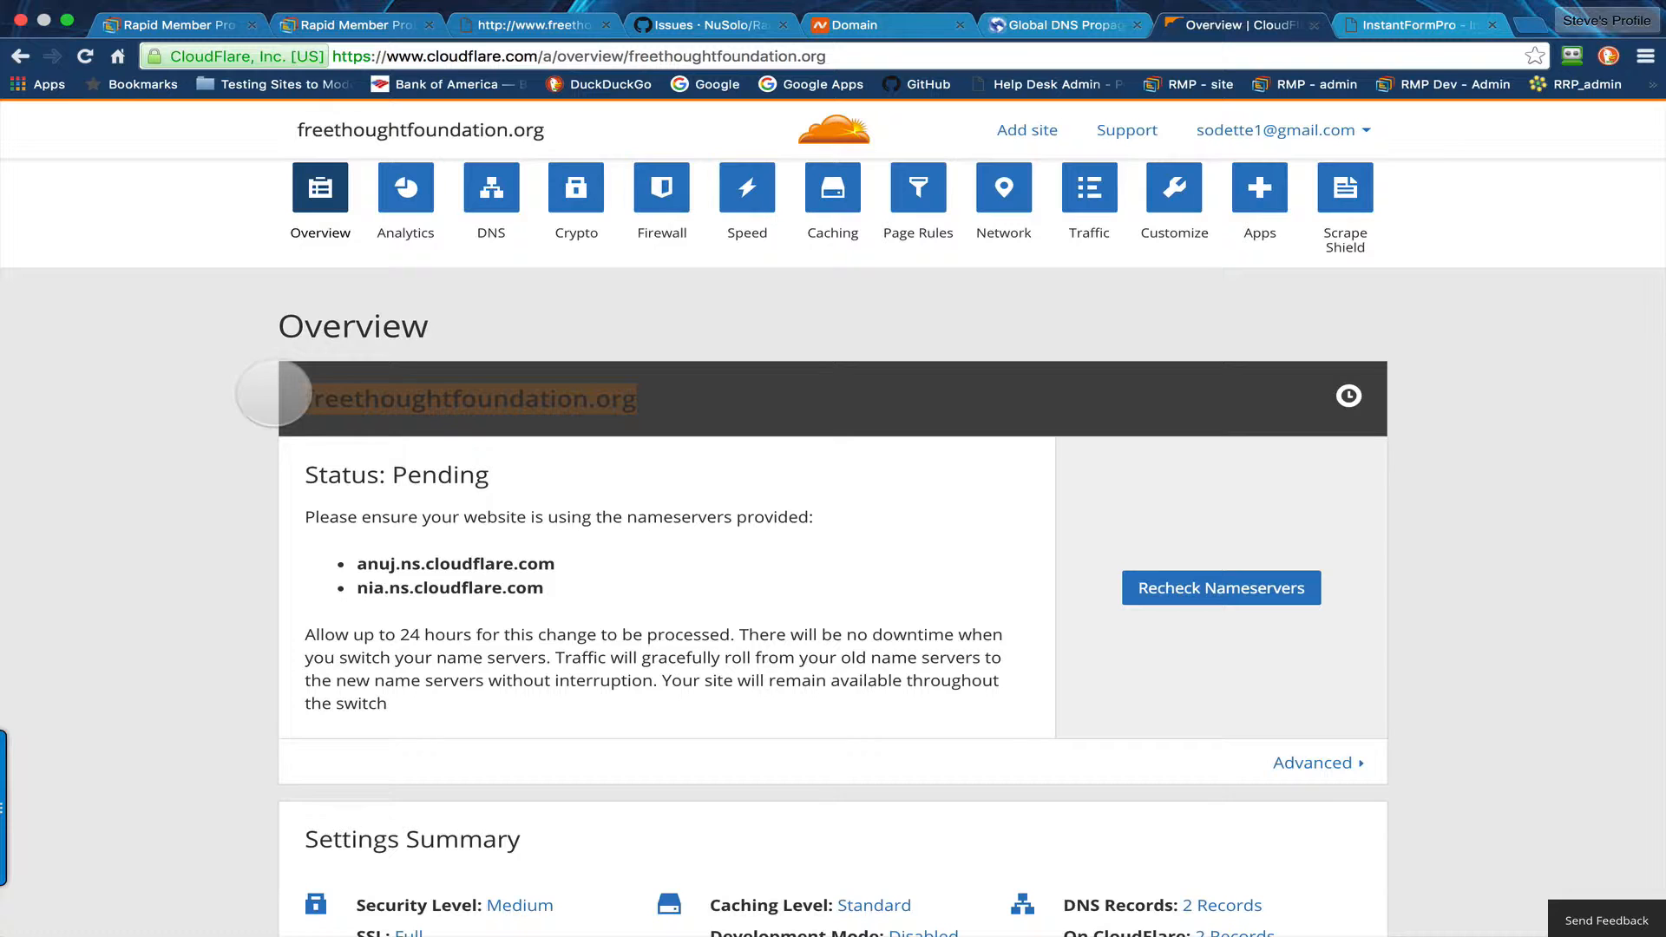
click(529, 479)
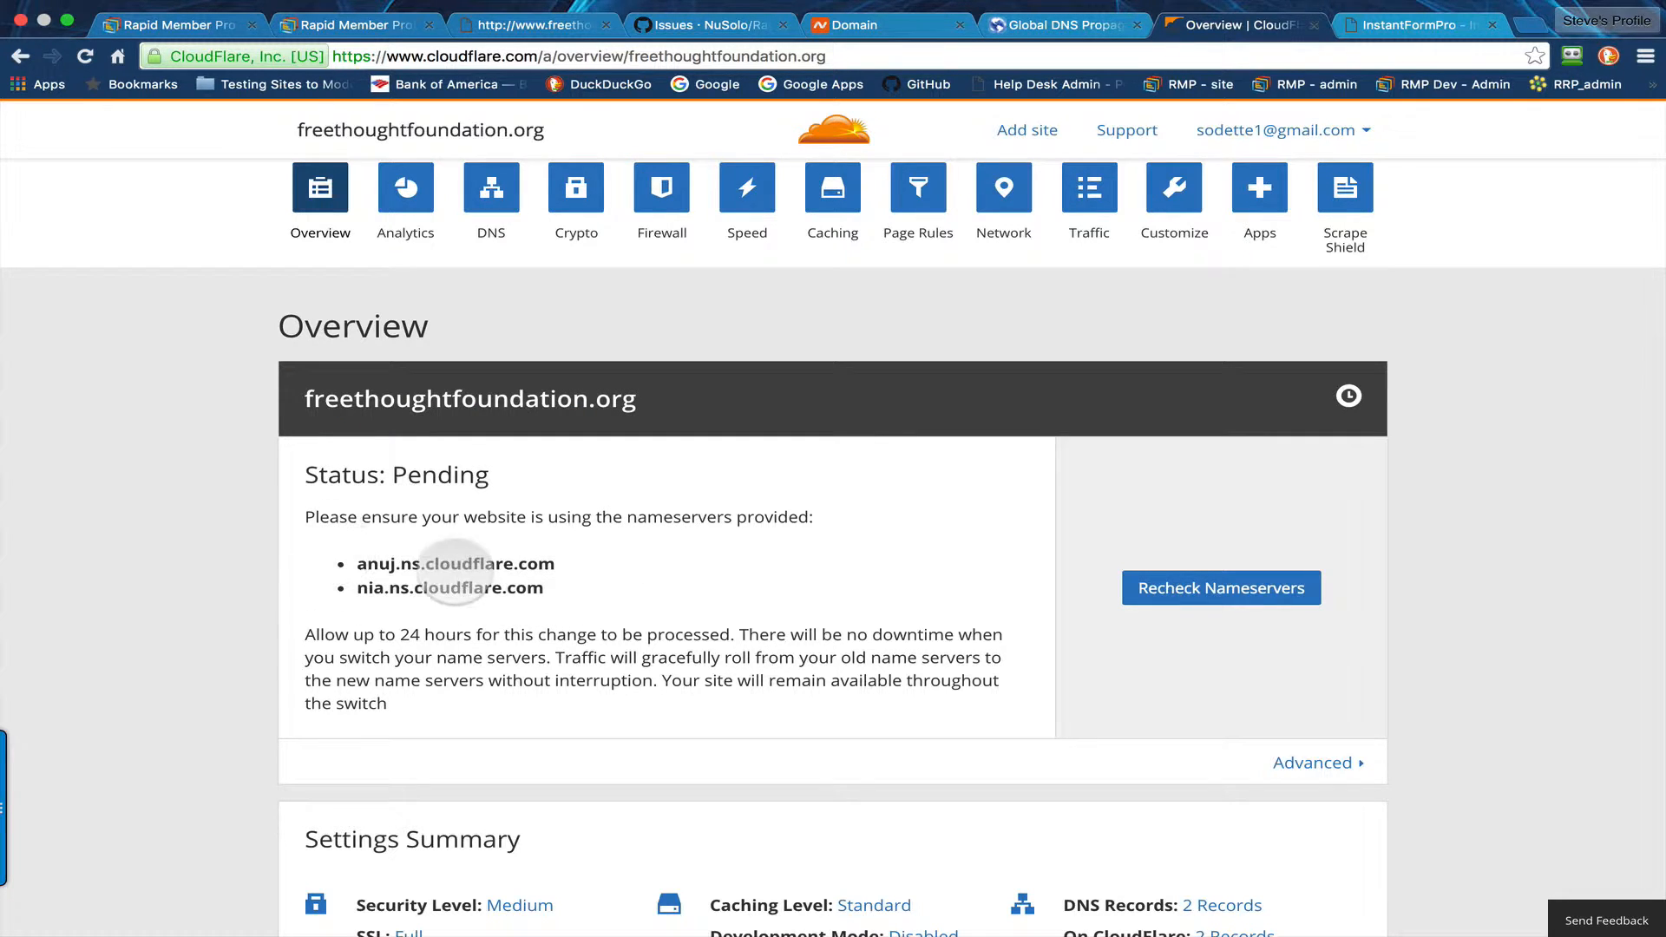
- Copy the nameserver anuj.ns.cloudflare.com from the CloudFlare overview
drag(560, 566, 397, 564)
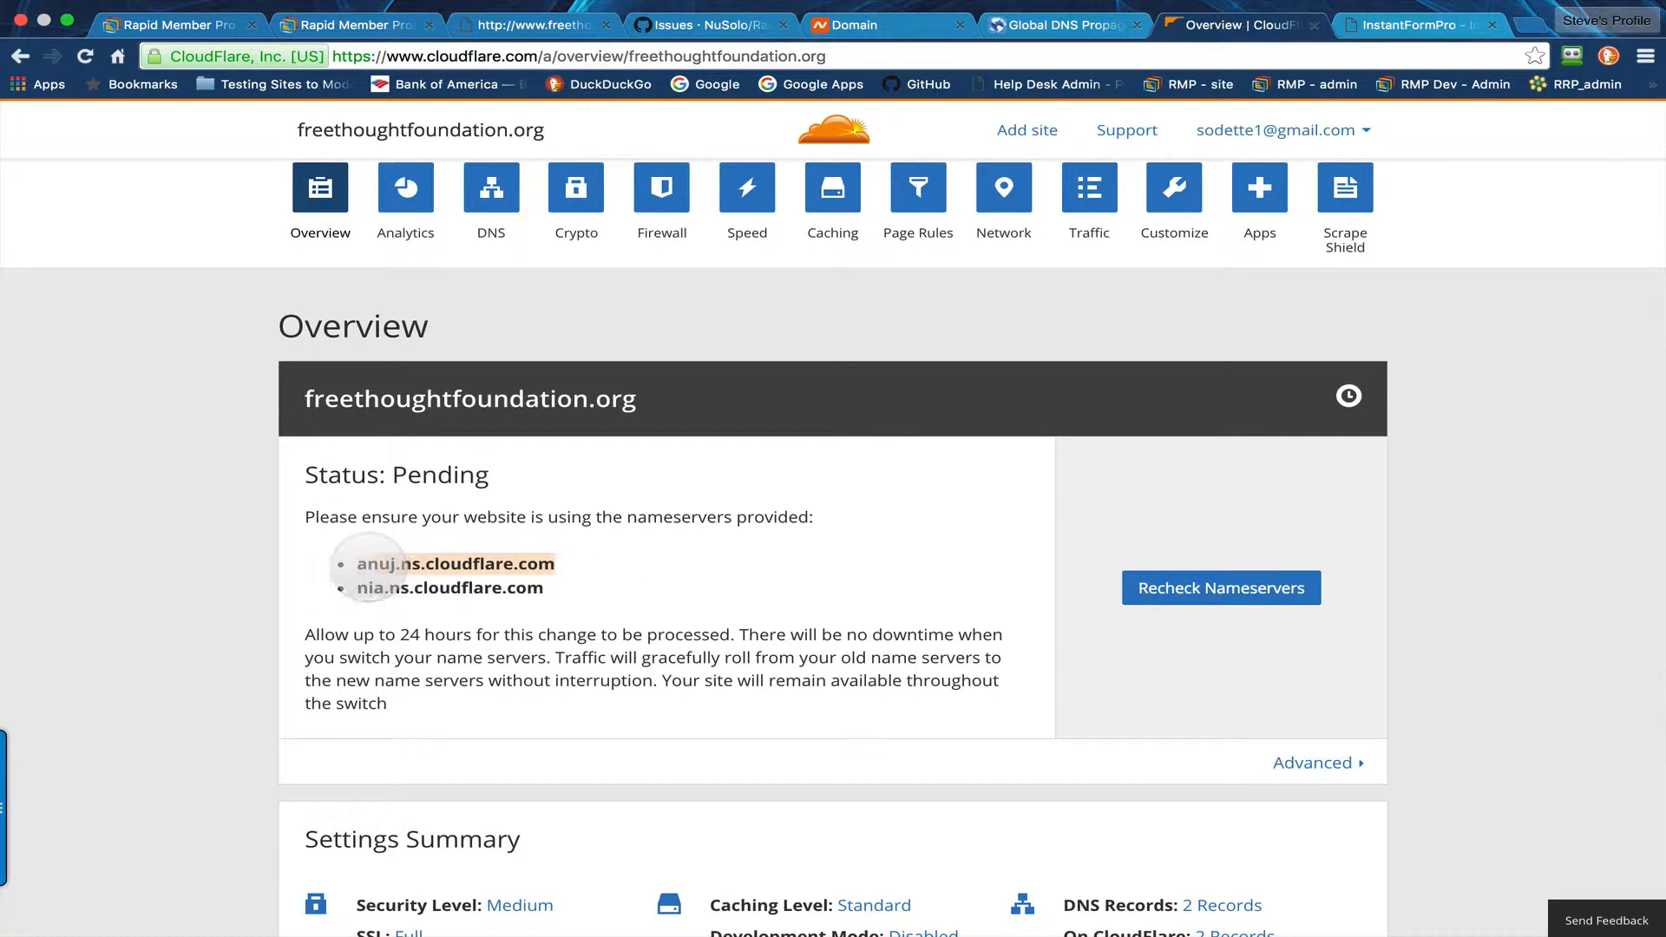
right_click(390, 562)
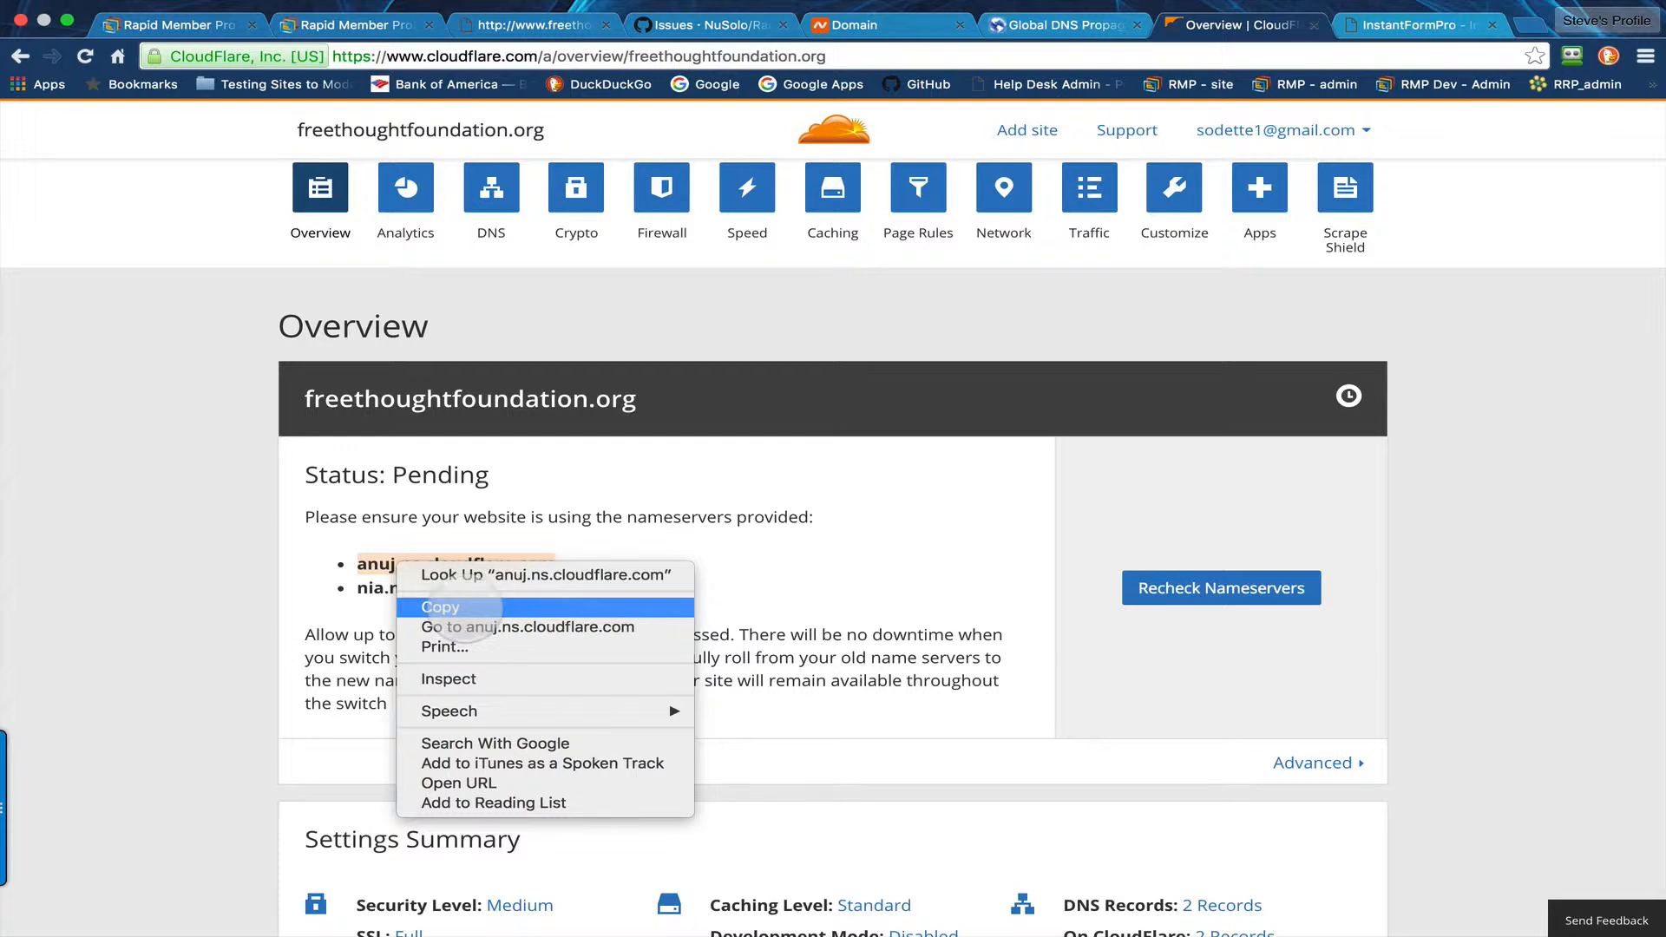
click(451, 603)
click(588, 546)
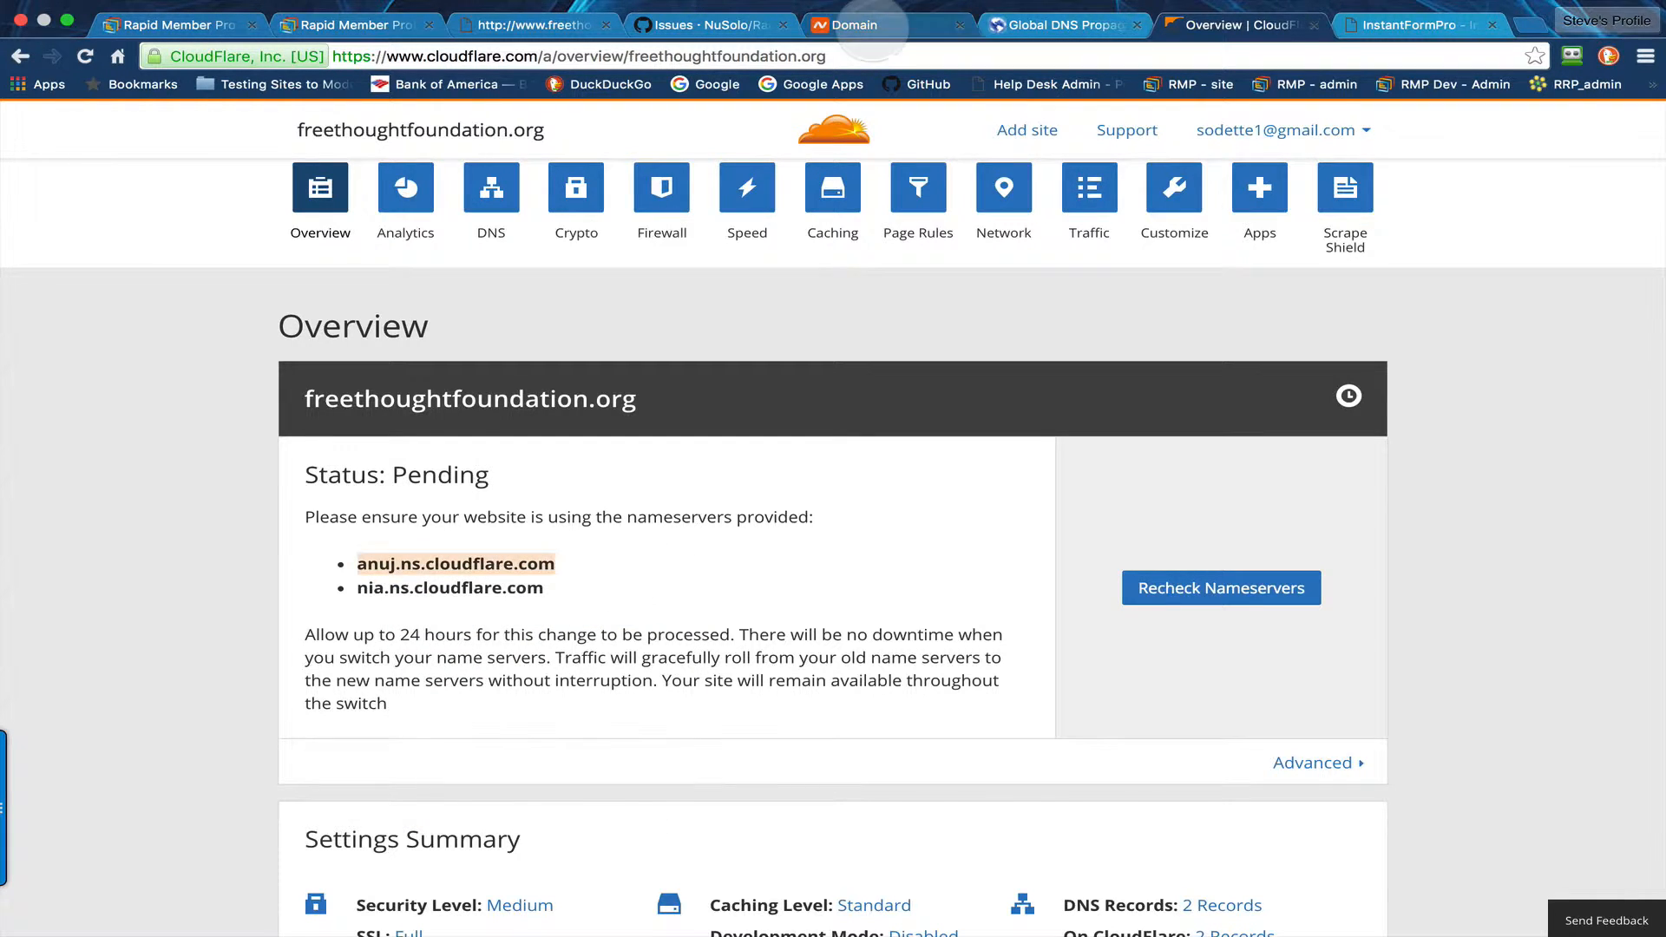
- In the Namecheap domain settings, replace the first custom nameserver with the copied anuj.ns.cloudflare.com
click(871, 17)
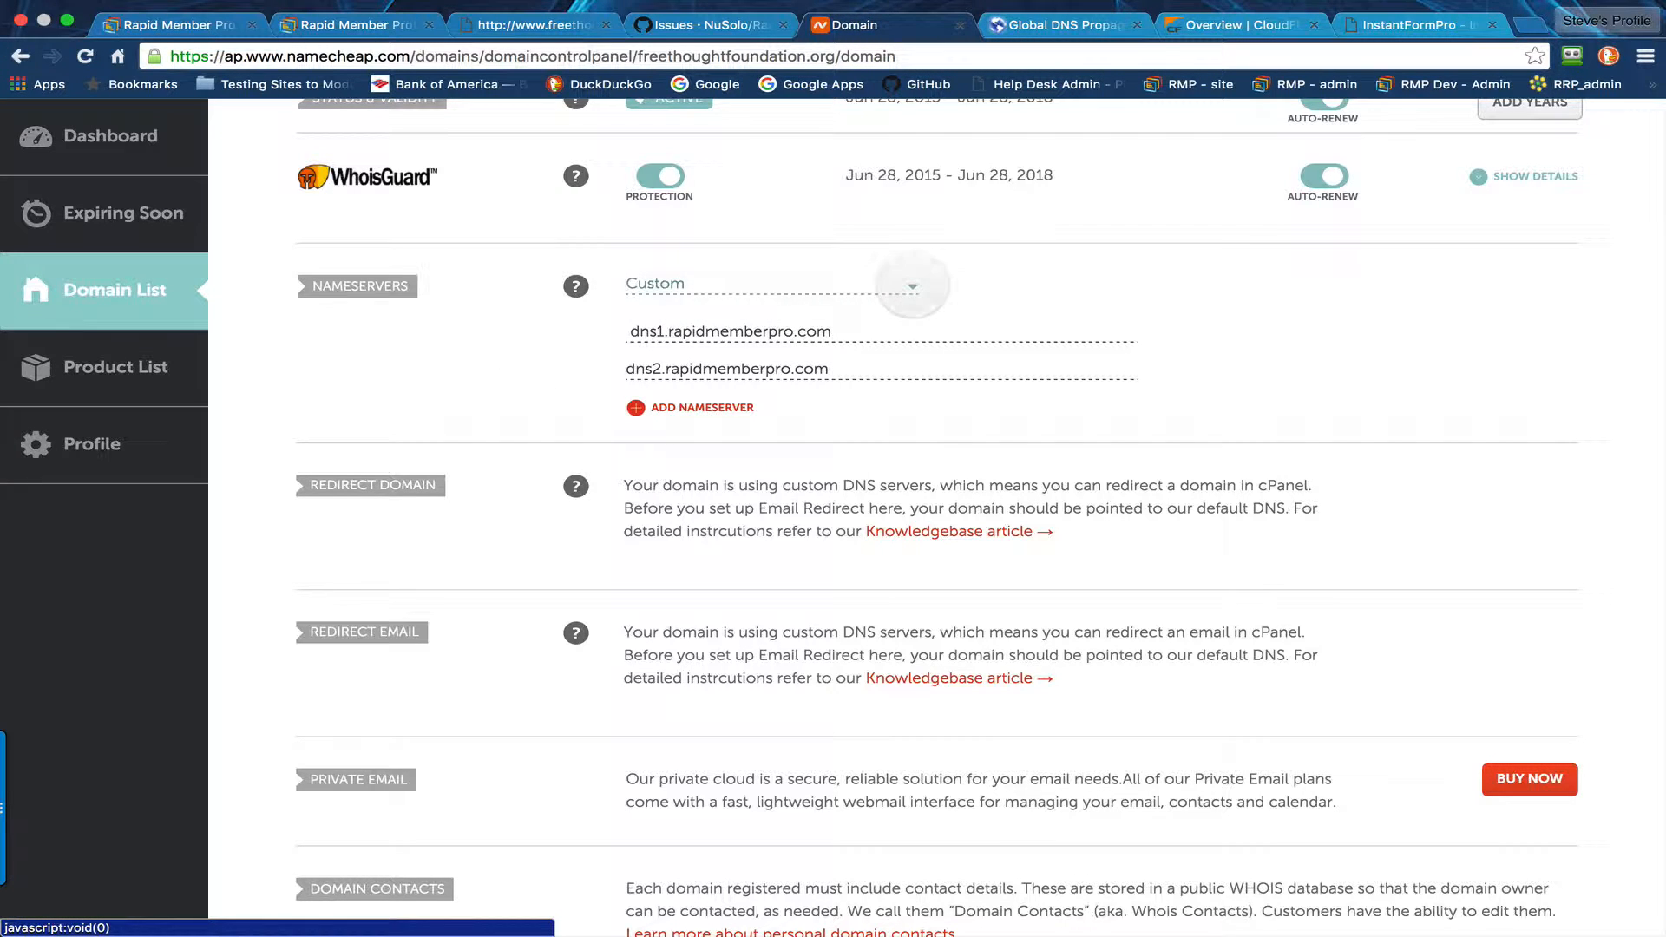
click(911, 285)
click(668, 428)
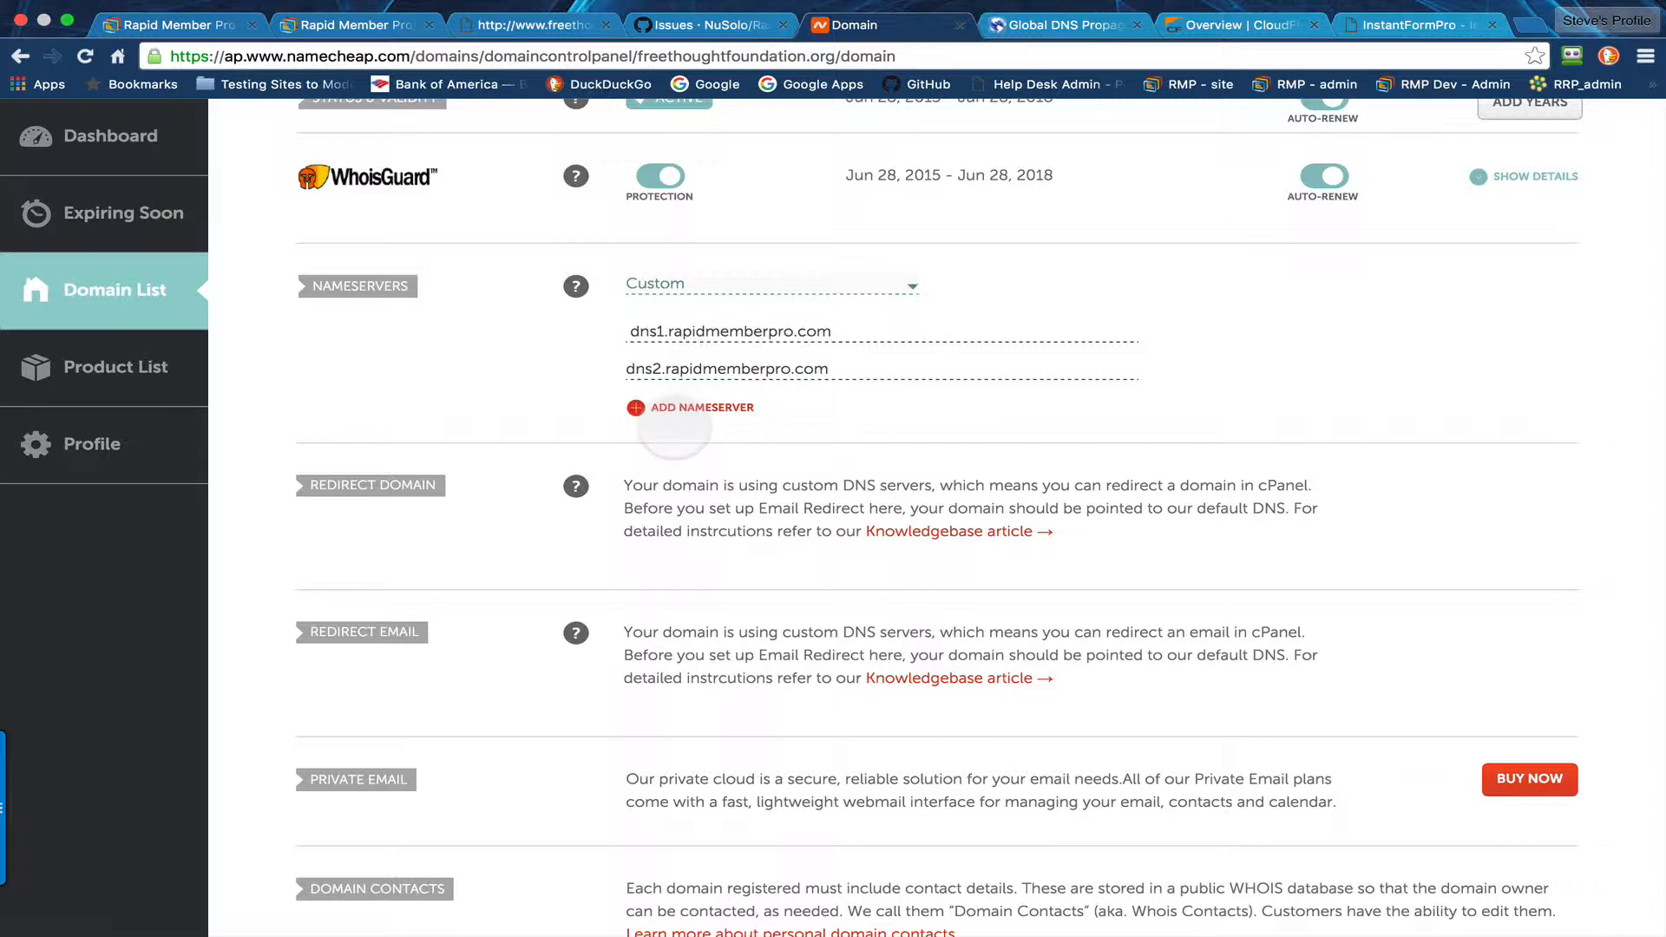
drag(833, 332, 577, 335)
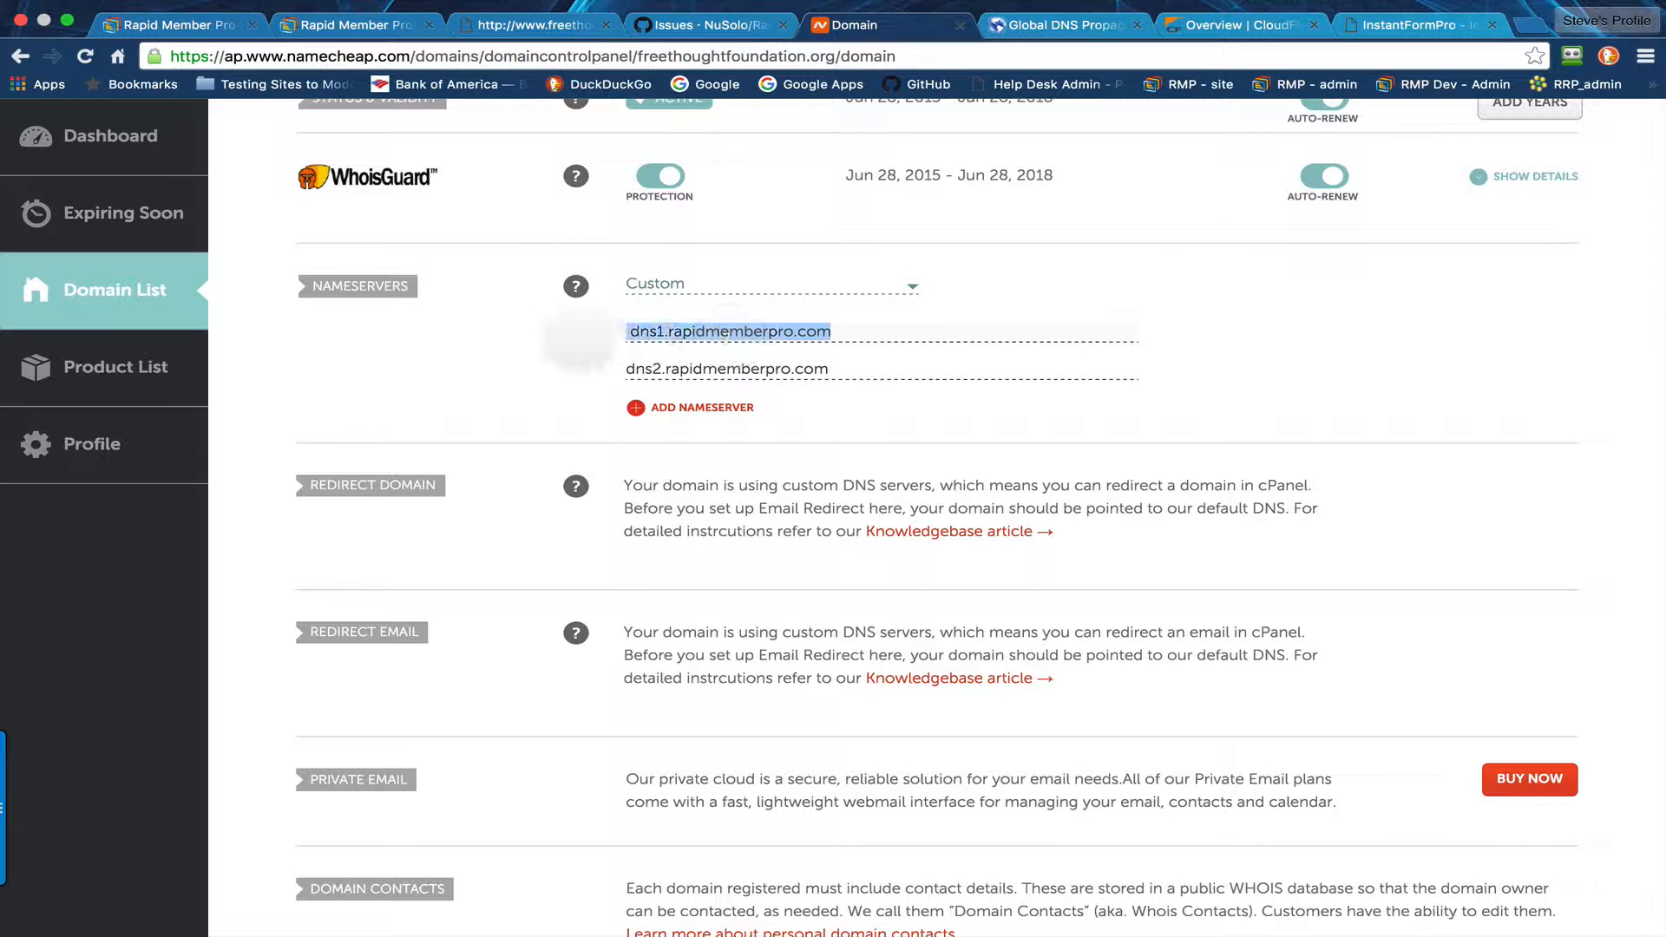
right_click(661, 332)
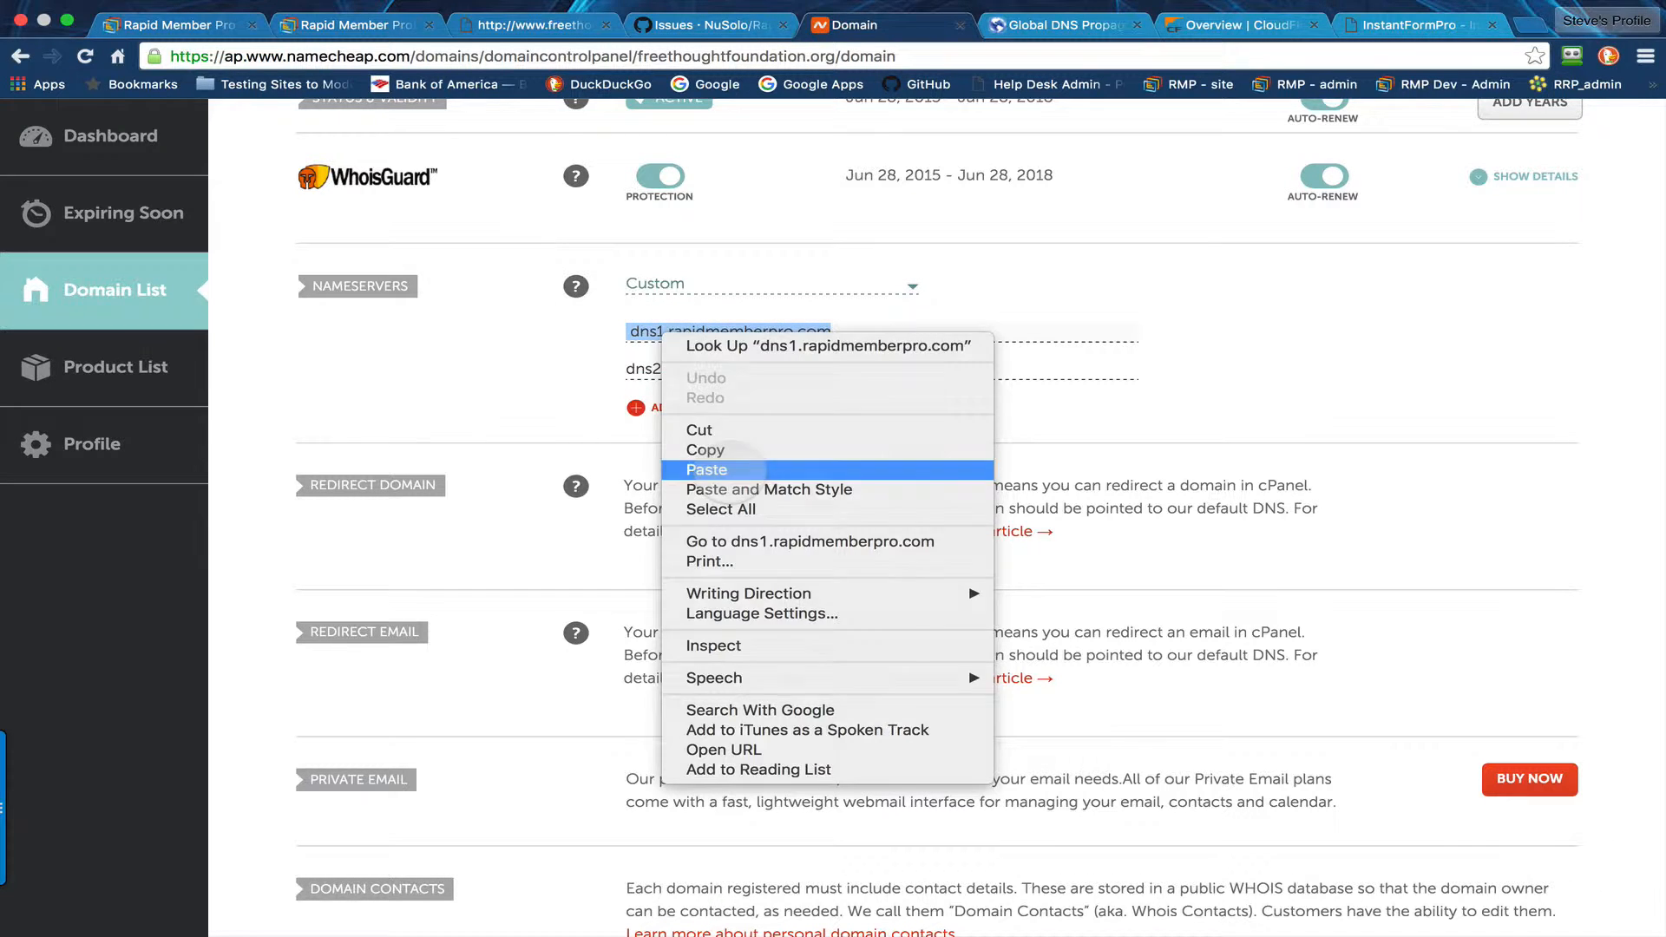
click(707, 470)
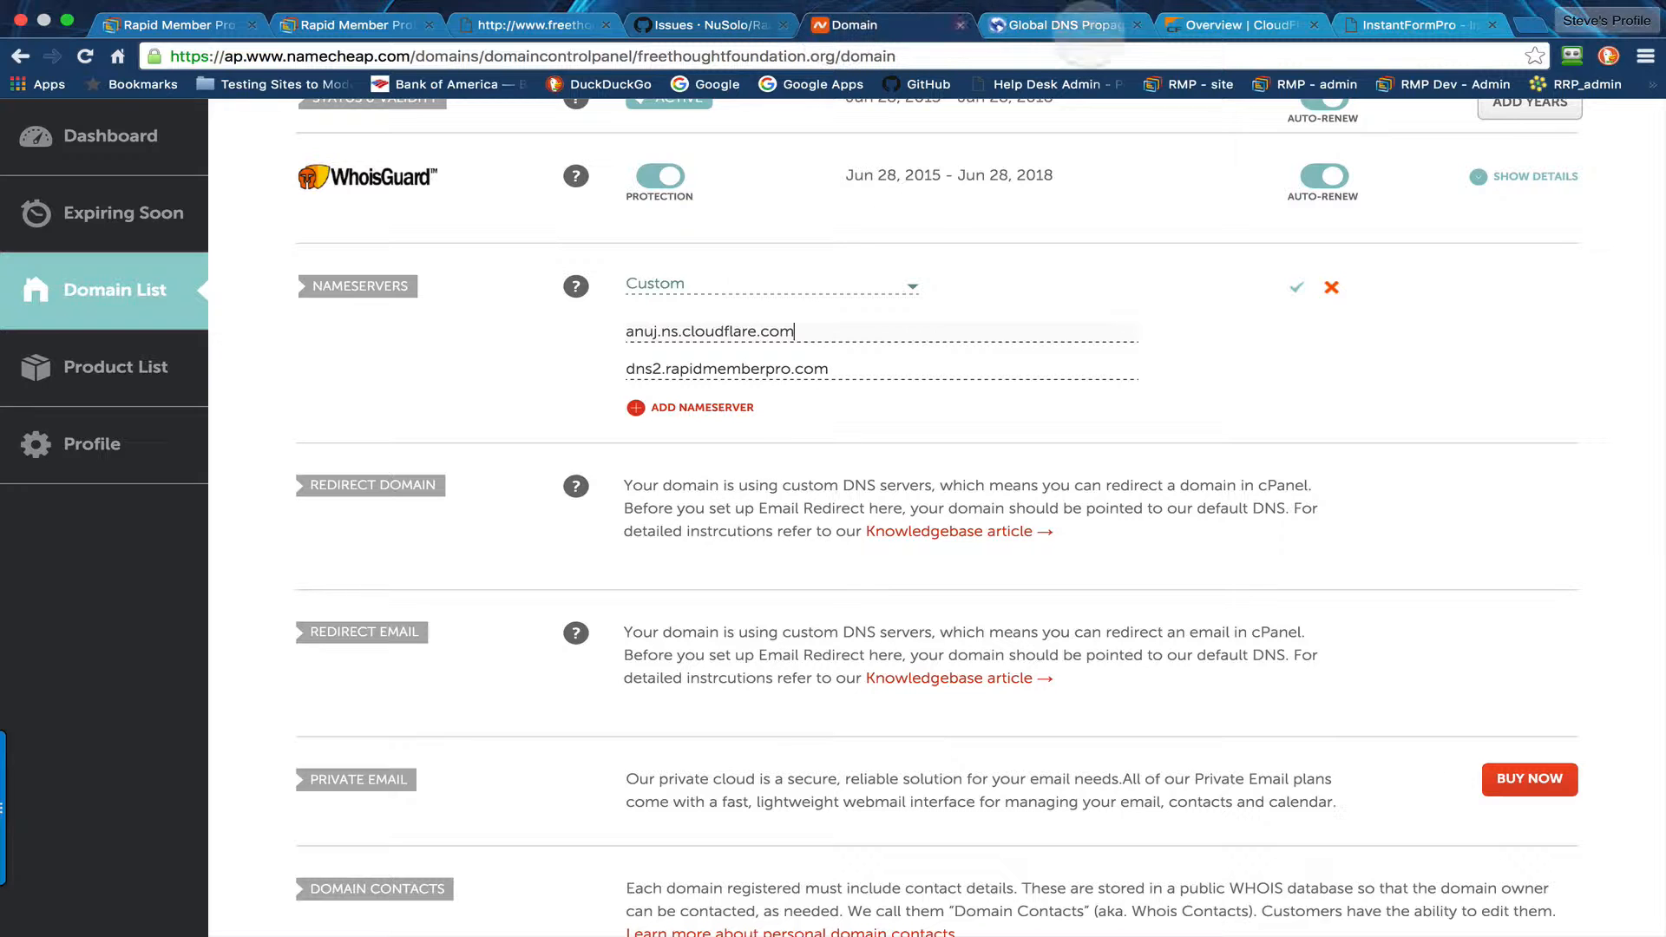
- Copy the second nameserver, nia.ns.cloudflare.com, from the CloudFlare overview
click(1225, 25)
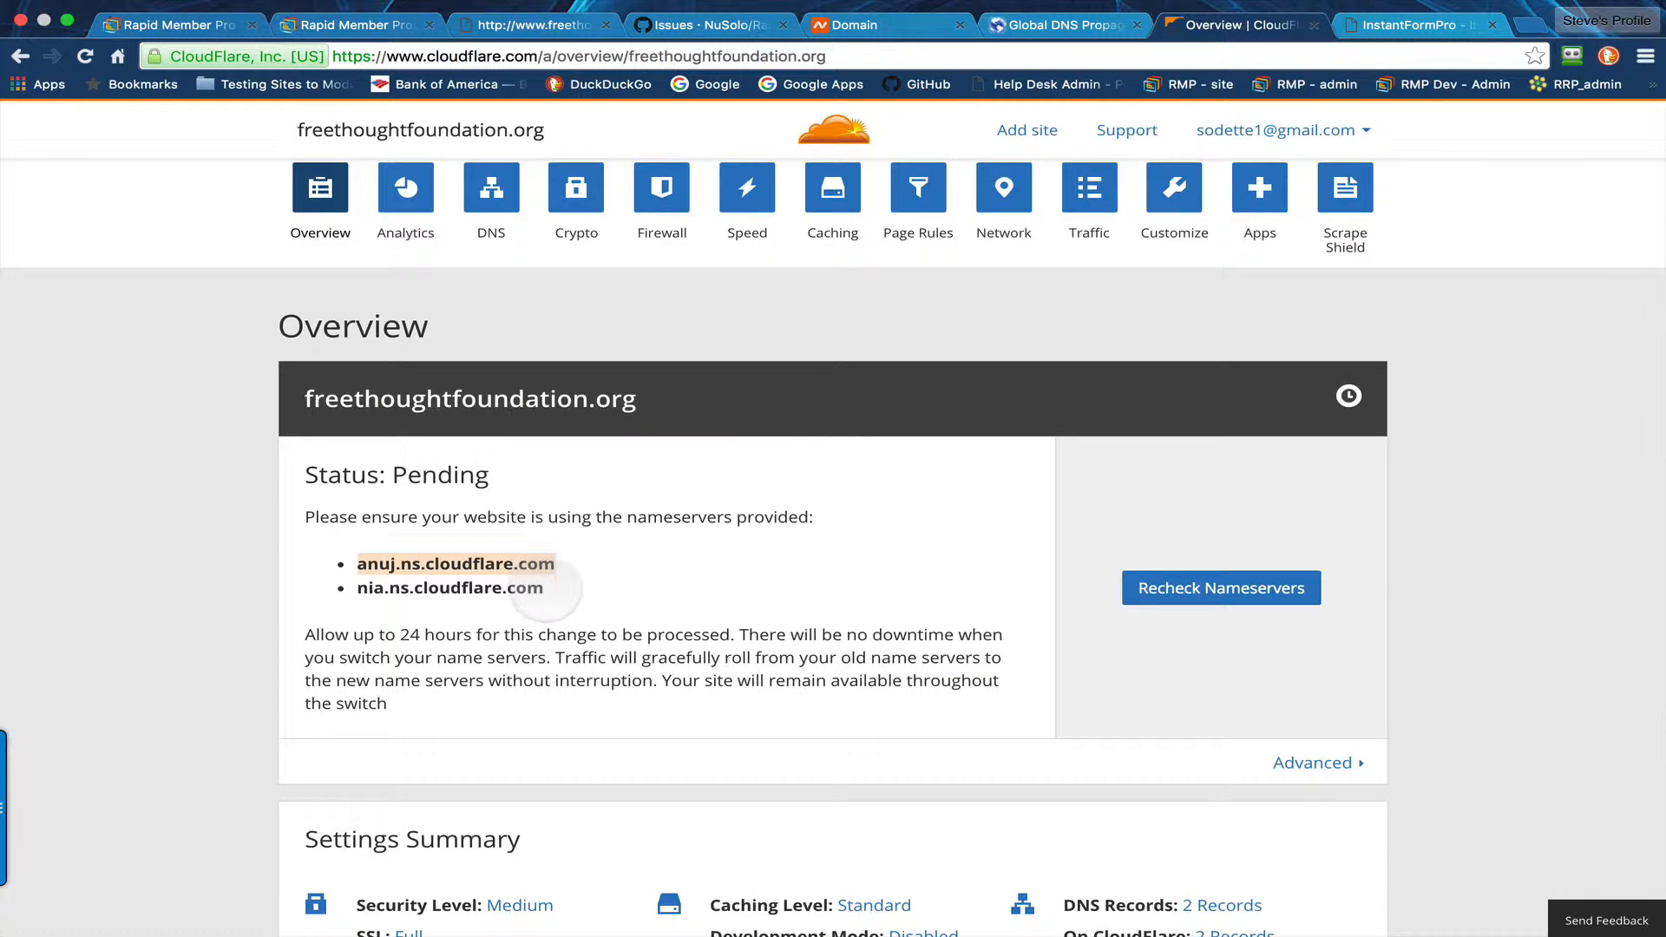
drag(545, 590, 363, 593)
right_click(382, 590)
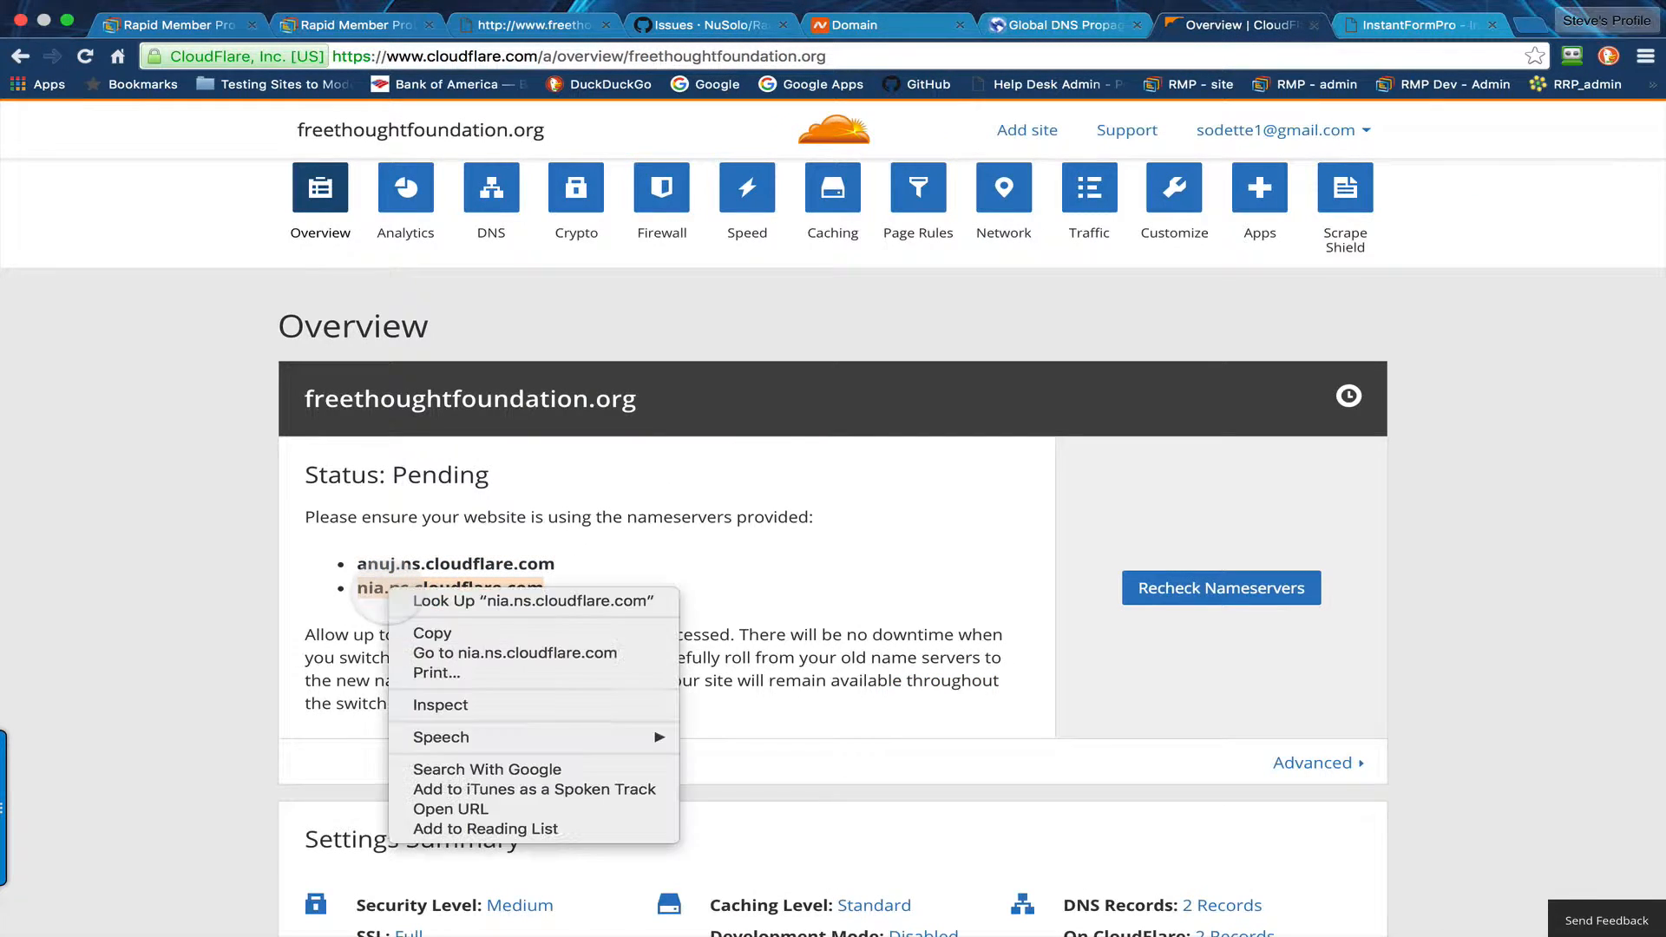
click(408, 635)
- Replace the second custom nameserver at Namecheap with nia.ns.cloudflare.com and save the nameserver changes
click(820, 24)
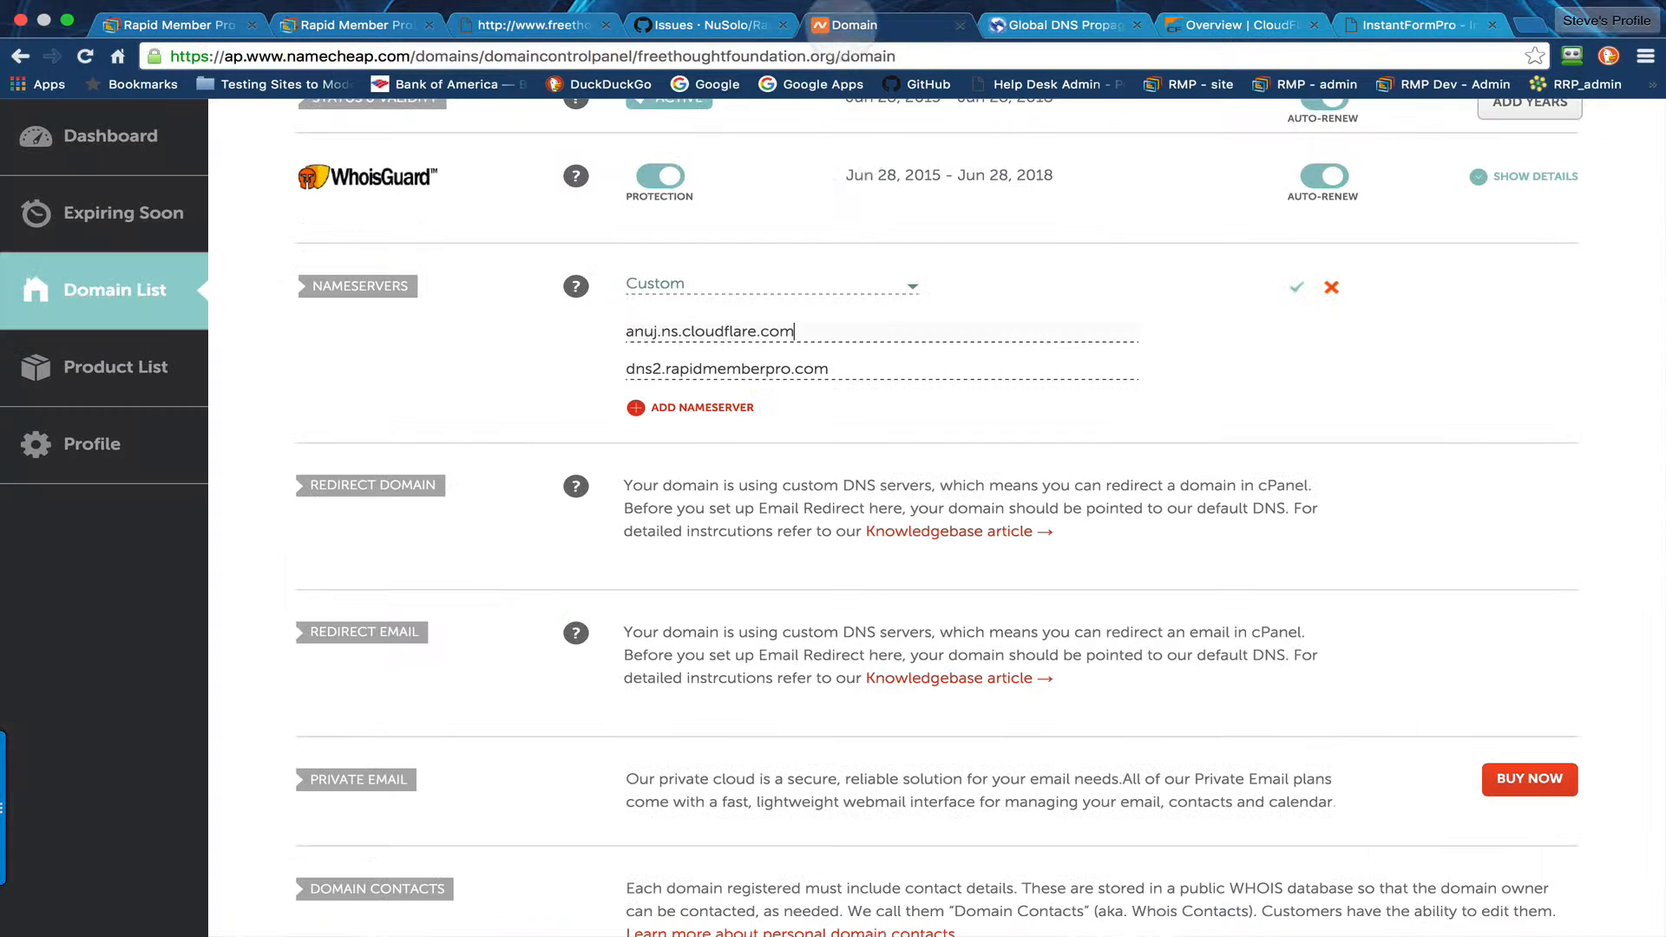
drag(831, 369, 626, 369)
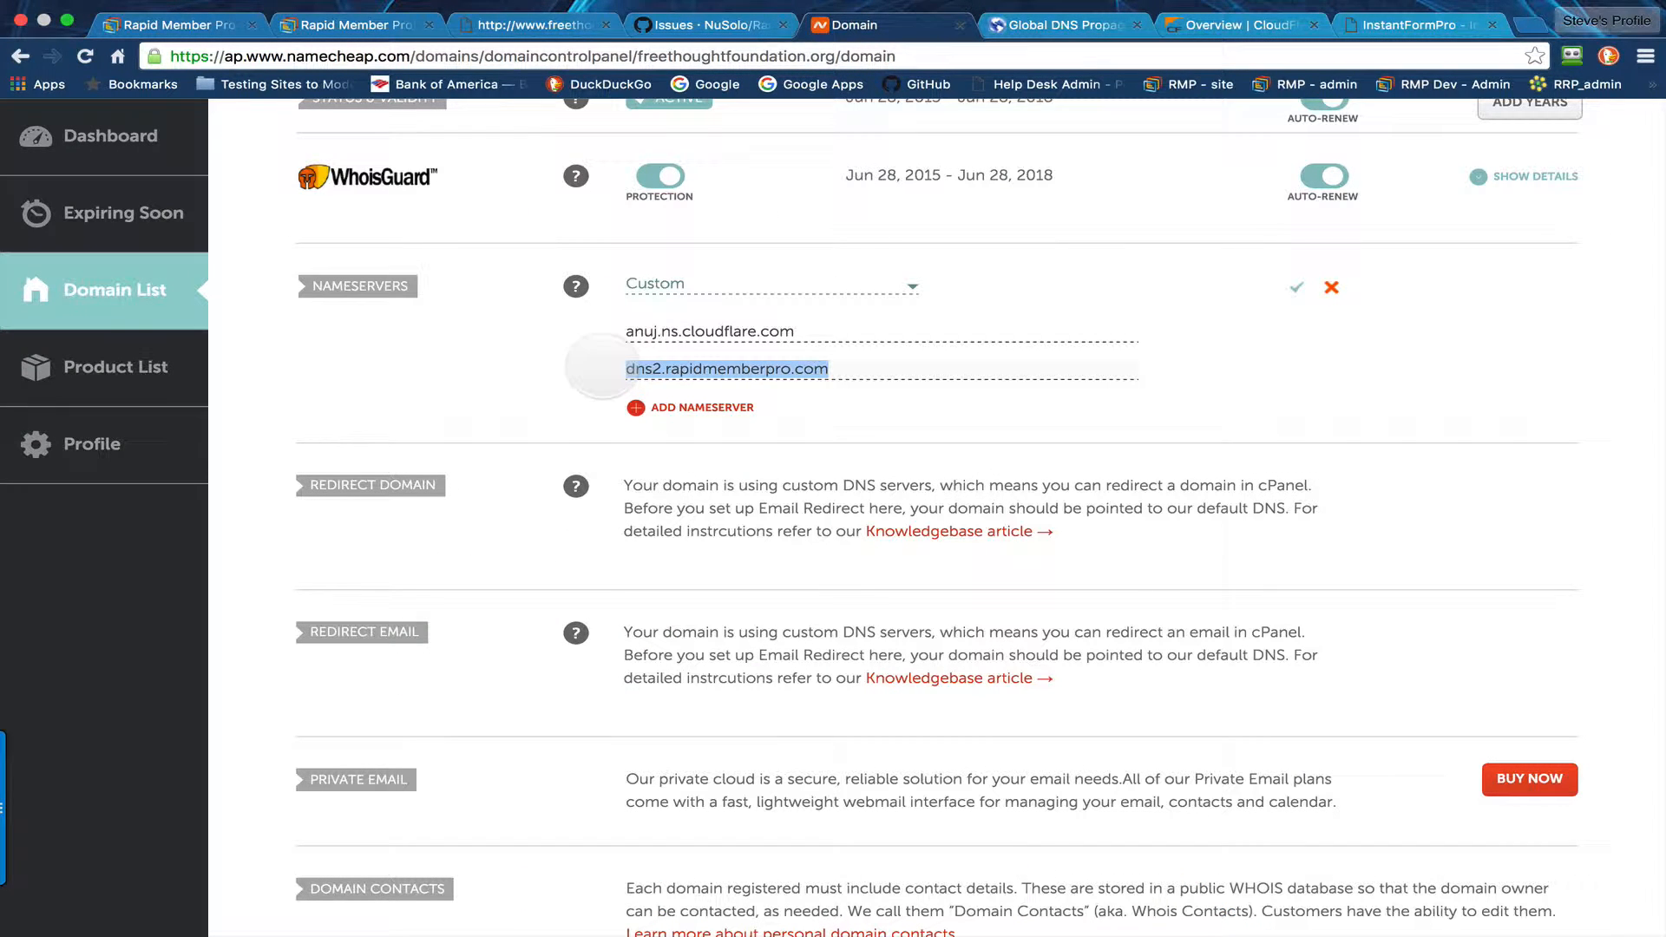
right_click(656, 368)
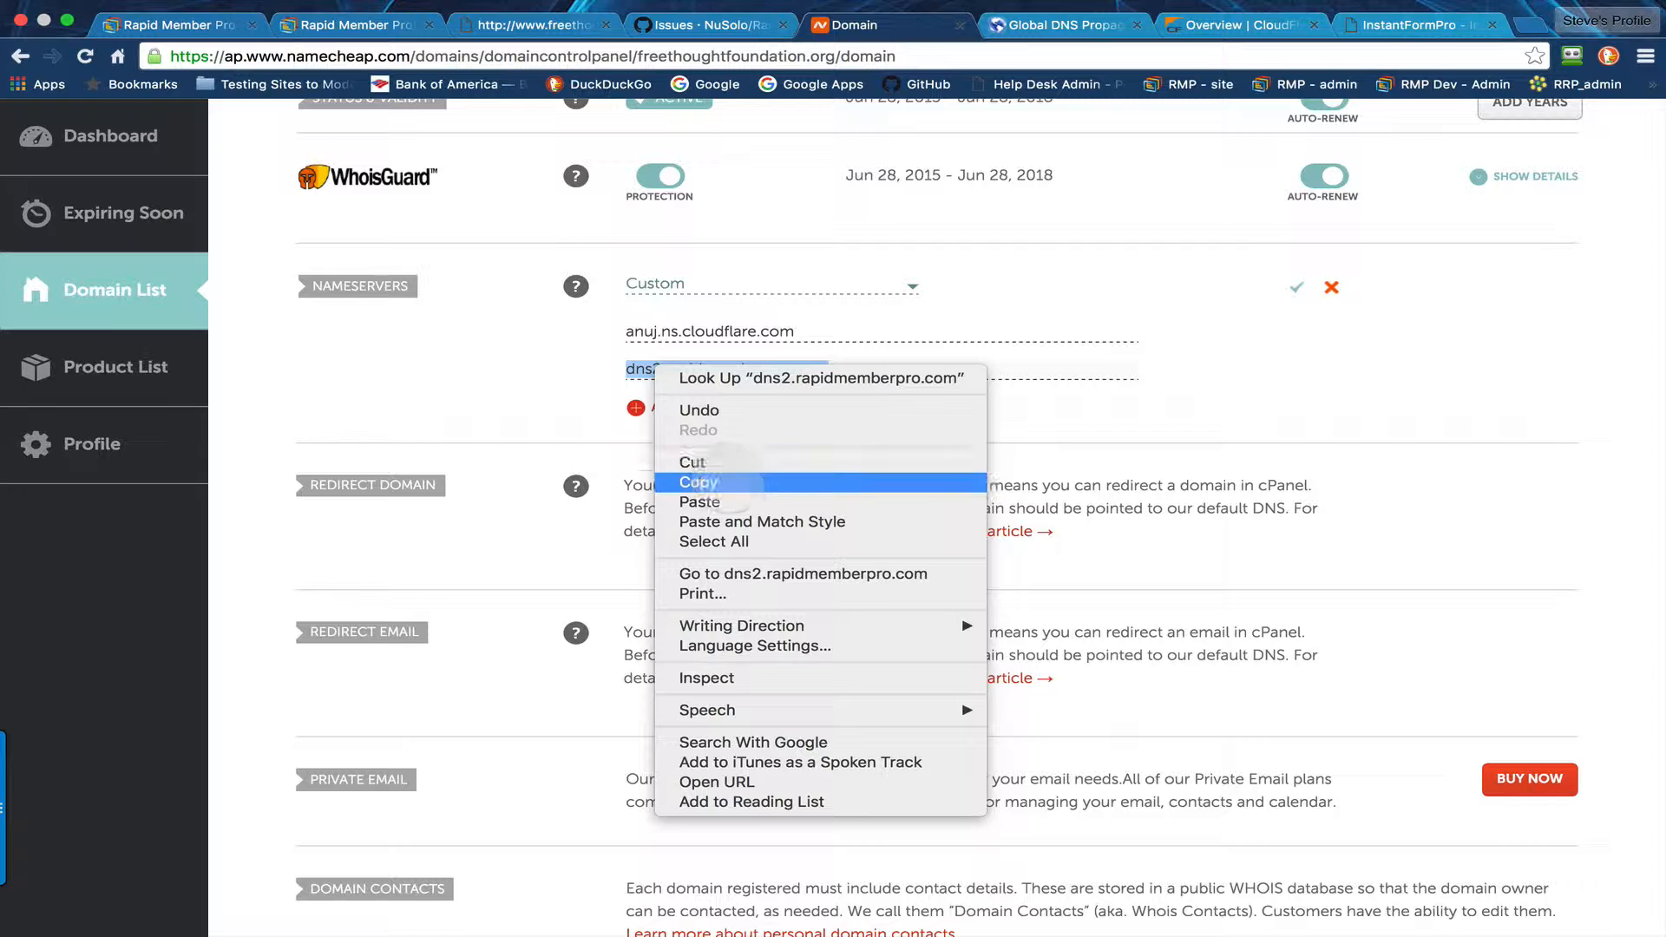
click(707, 501)
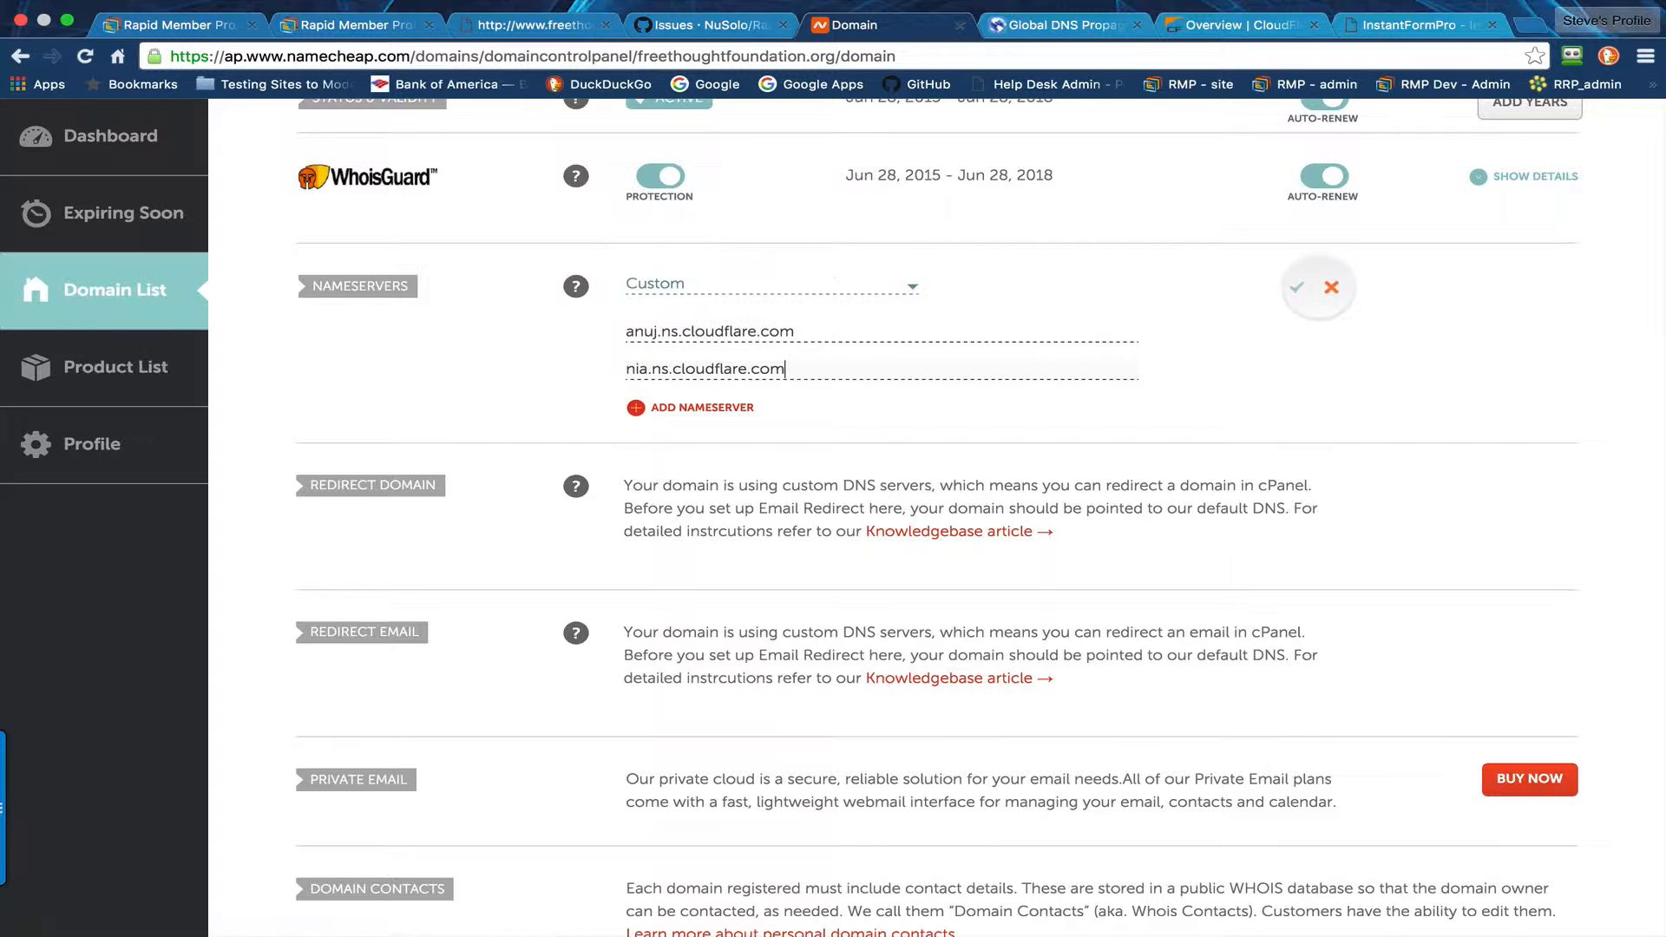
click(1295, 288)
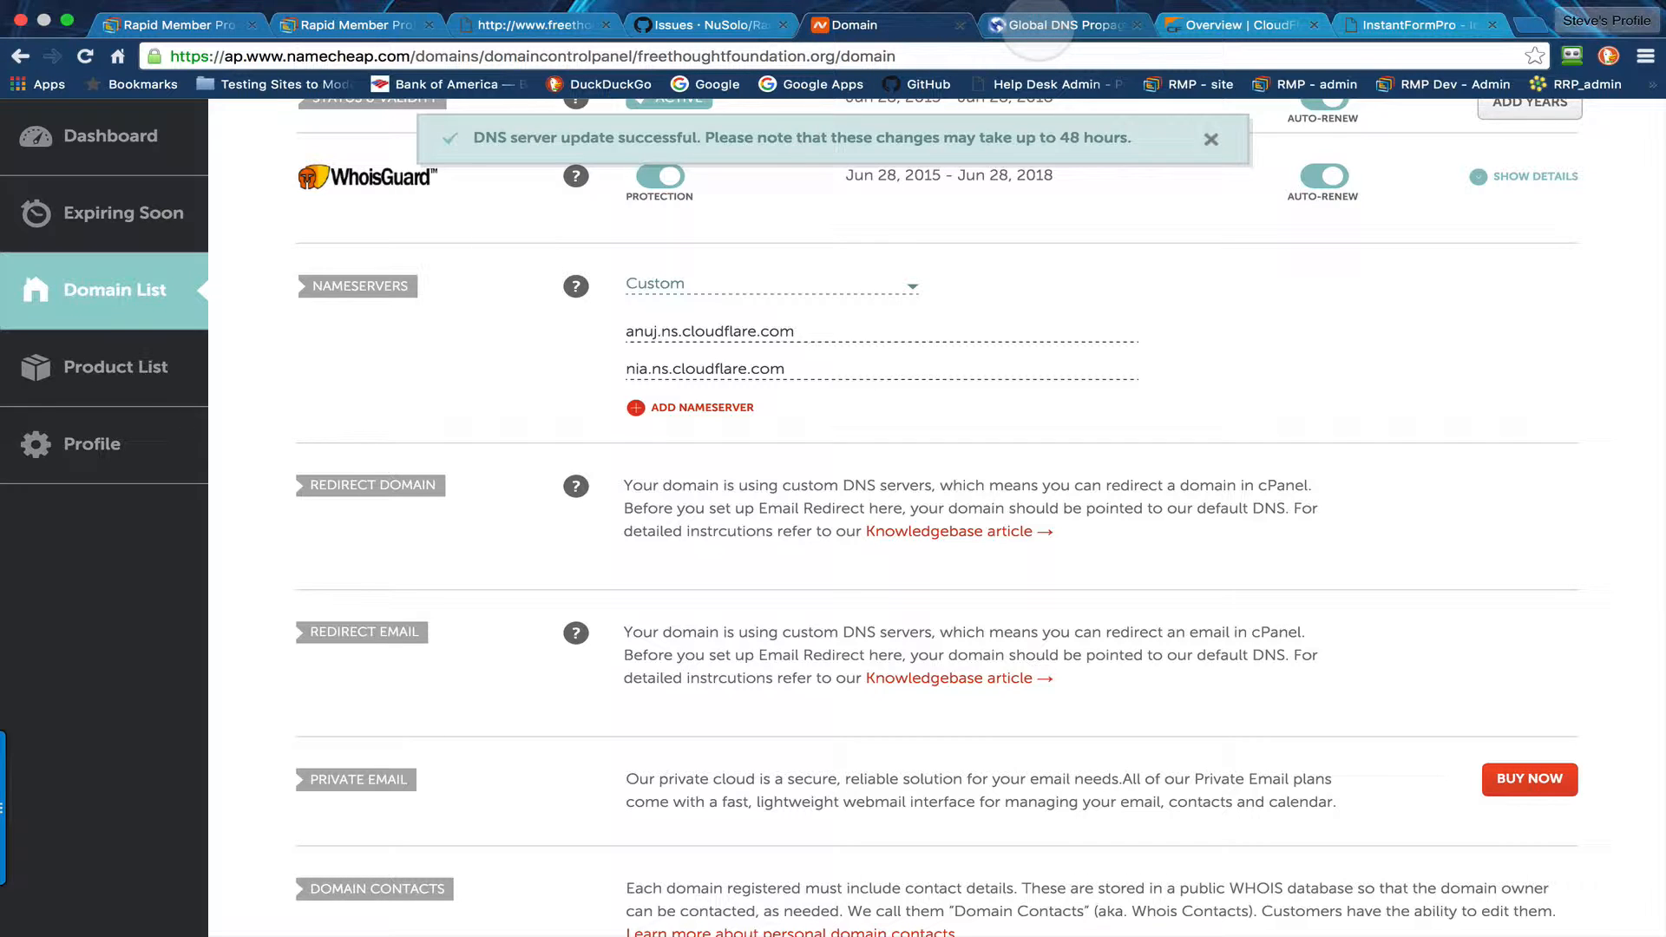
- In Rapid Member Pro, open the Domain Setup lesson of Pilot Launch VIP Special and locate the whatsmydns.net propagation-check link
click(1044, 26)
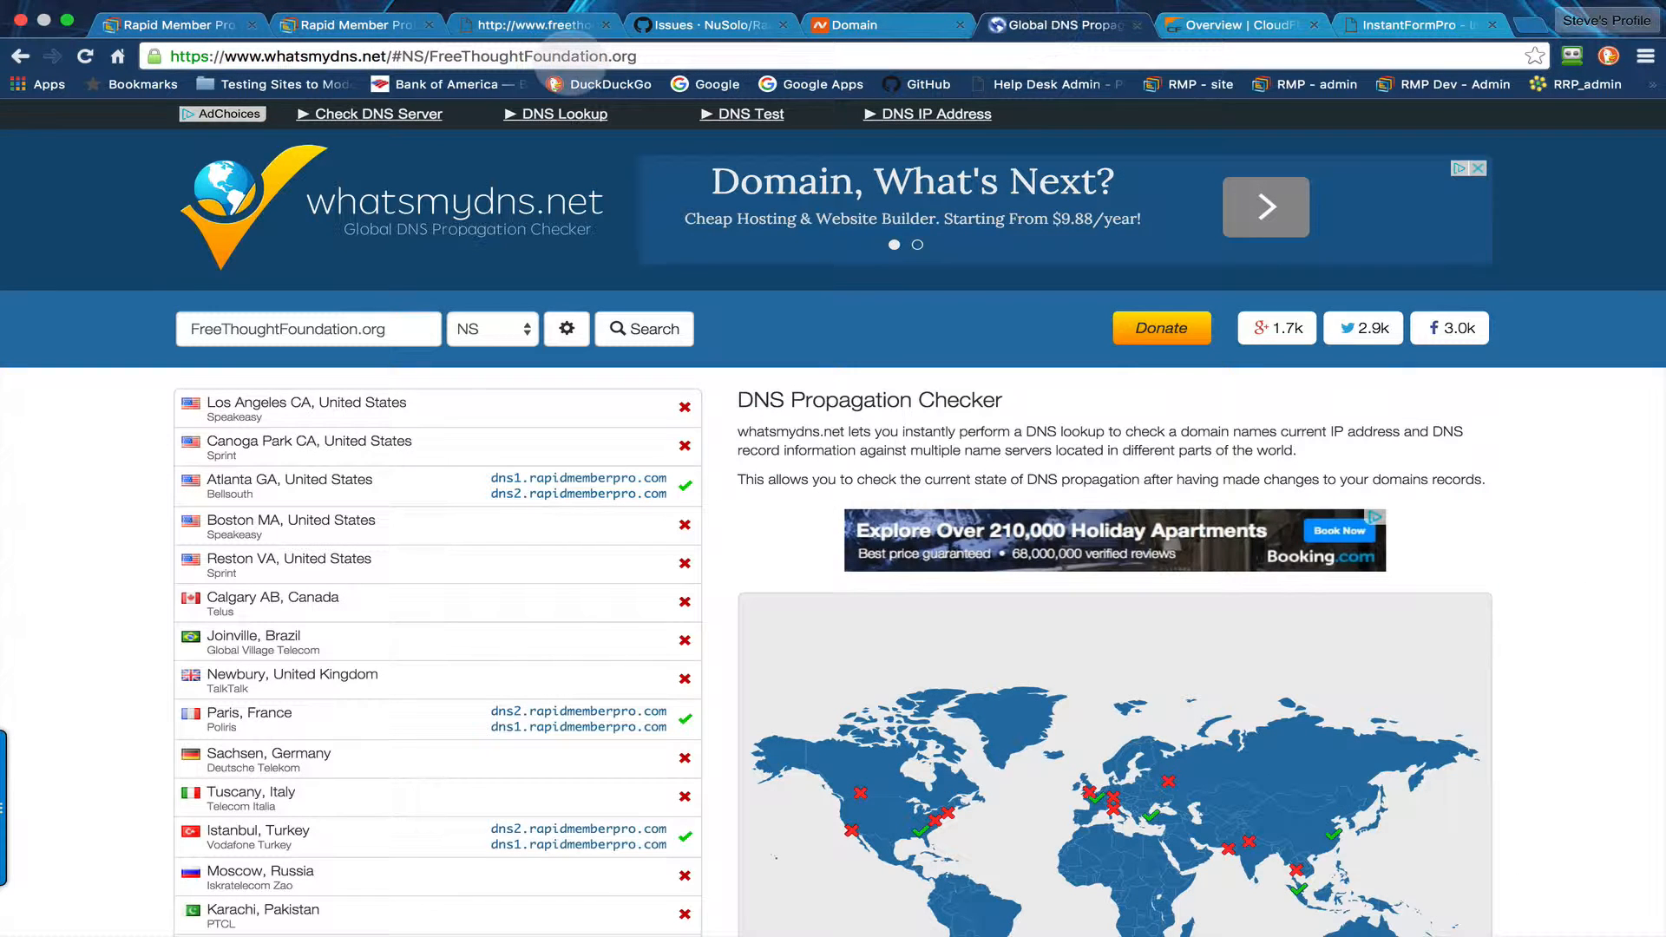
click(351, 25)
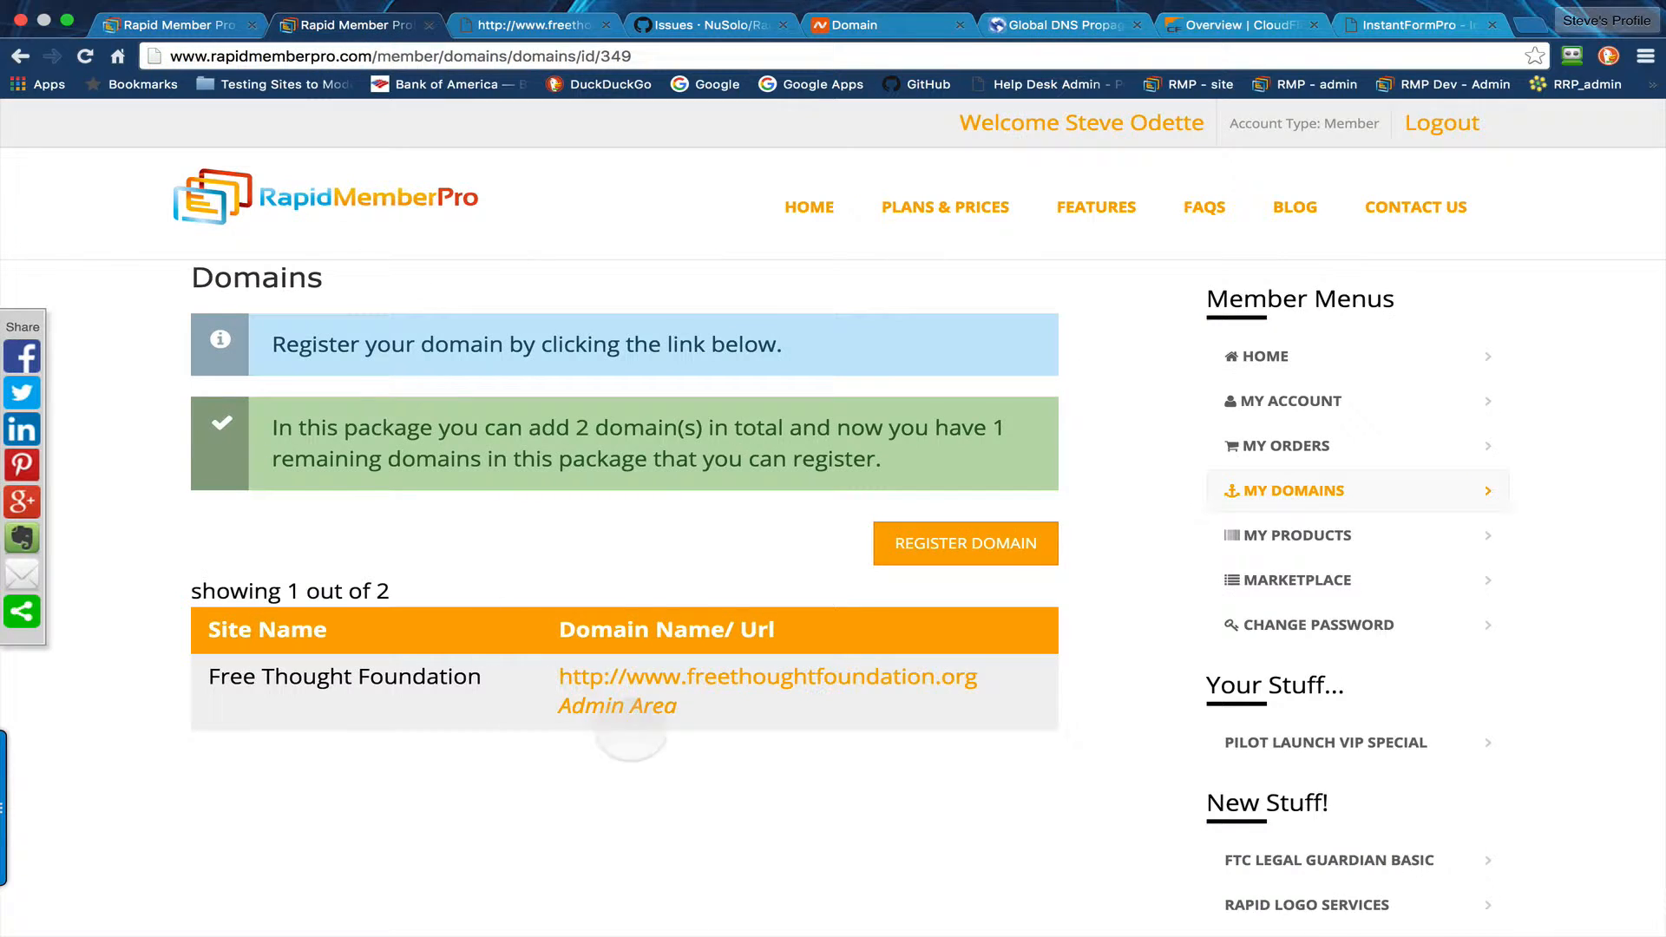
click(1296, 745)
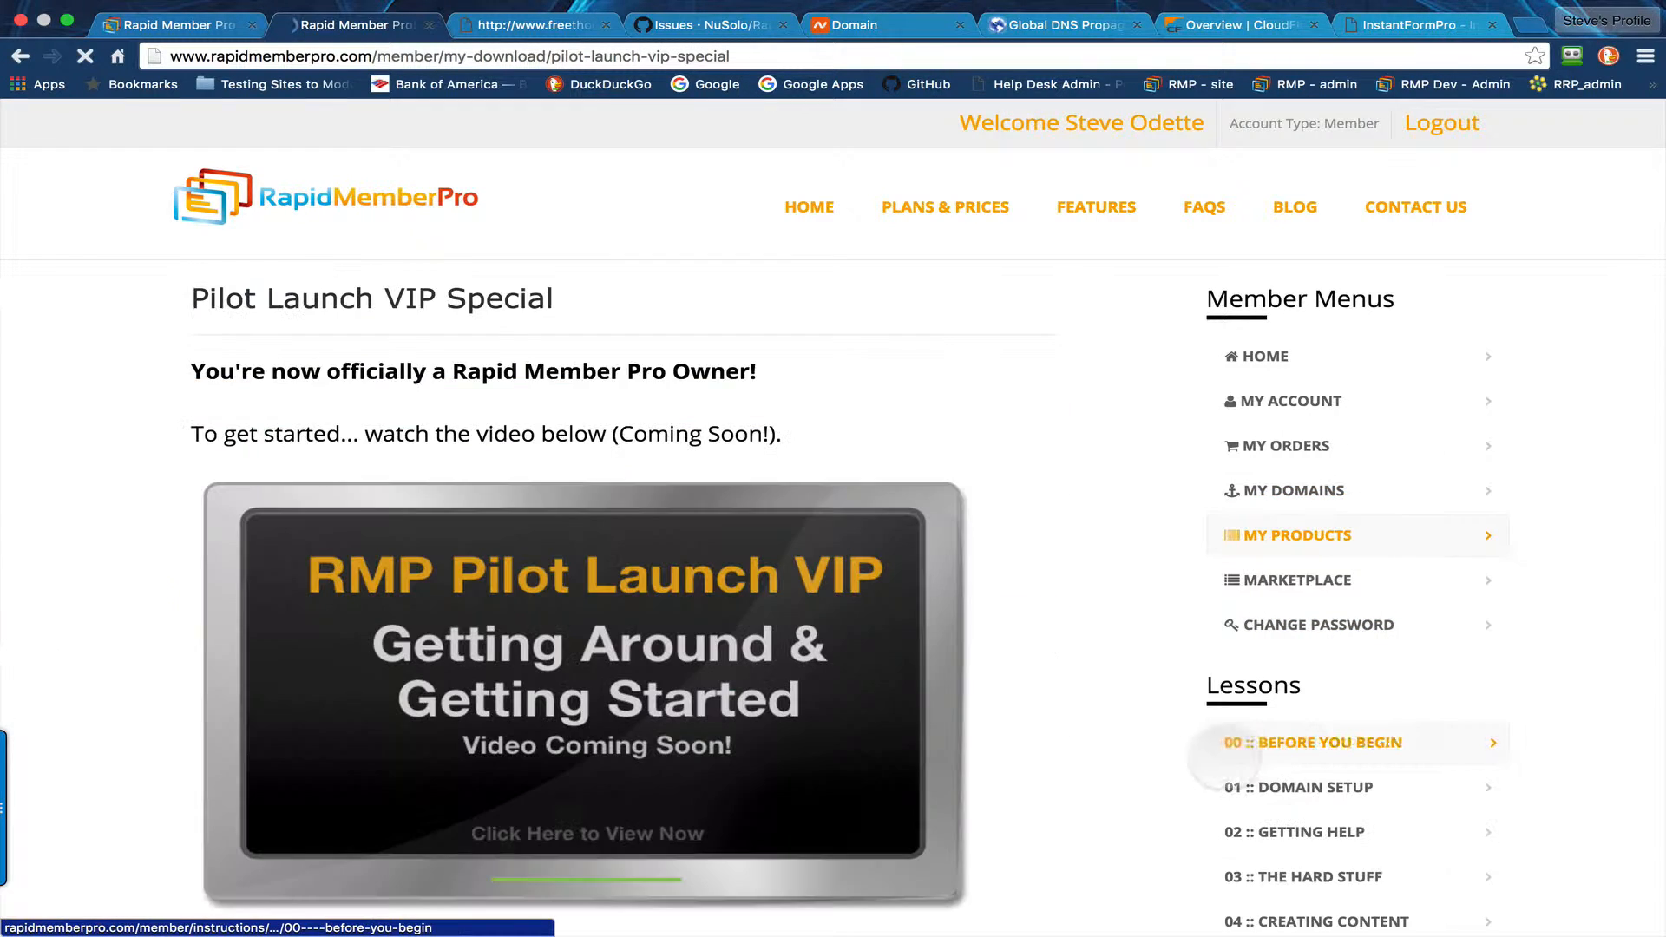
click(1287, 784)
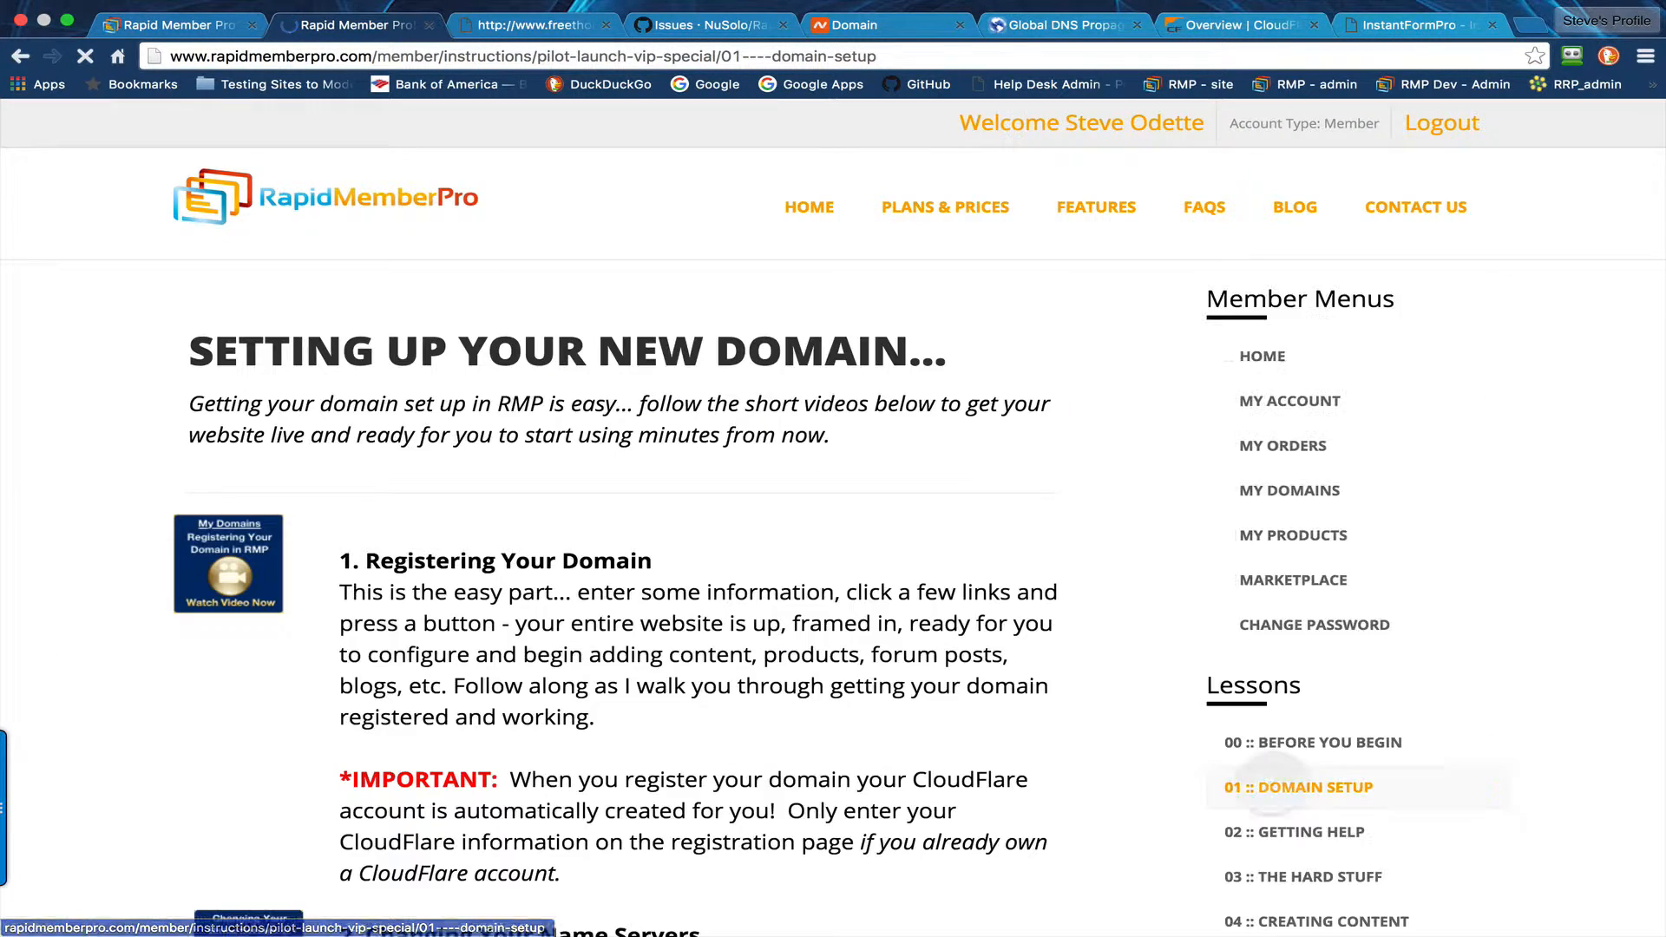
scroll(899, 579, down, 4)
scroll(899, 580, down, 6)
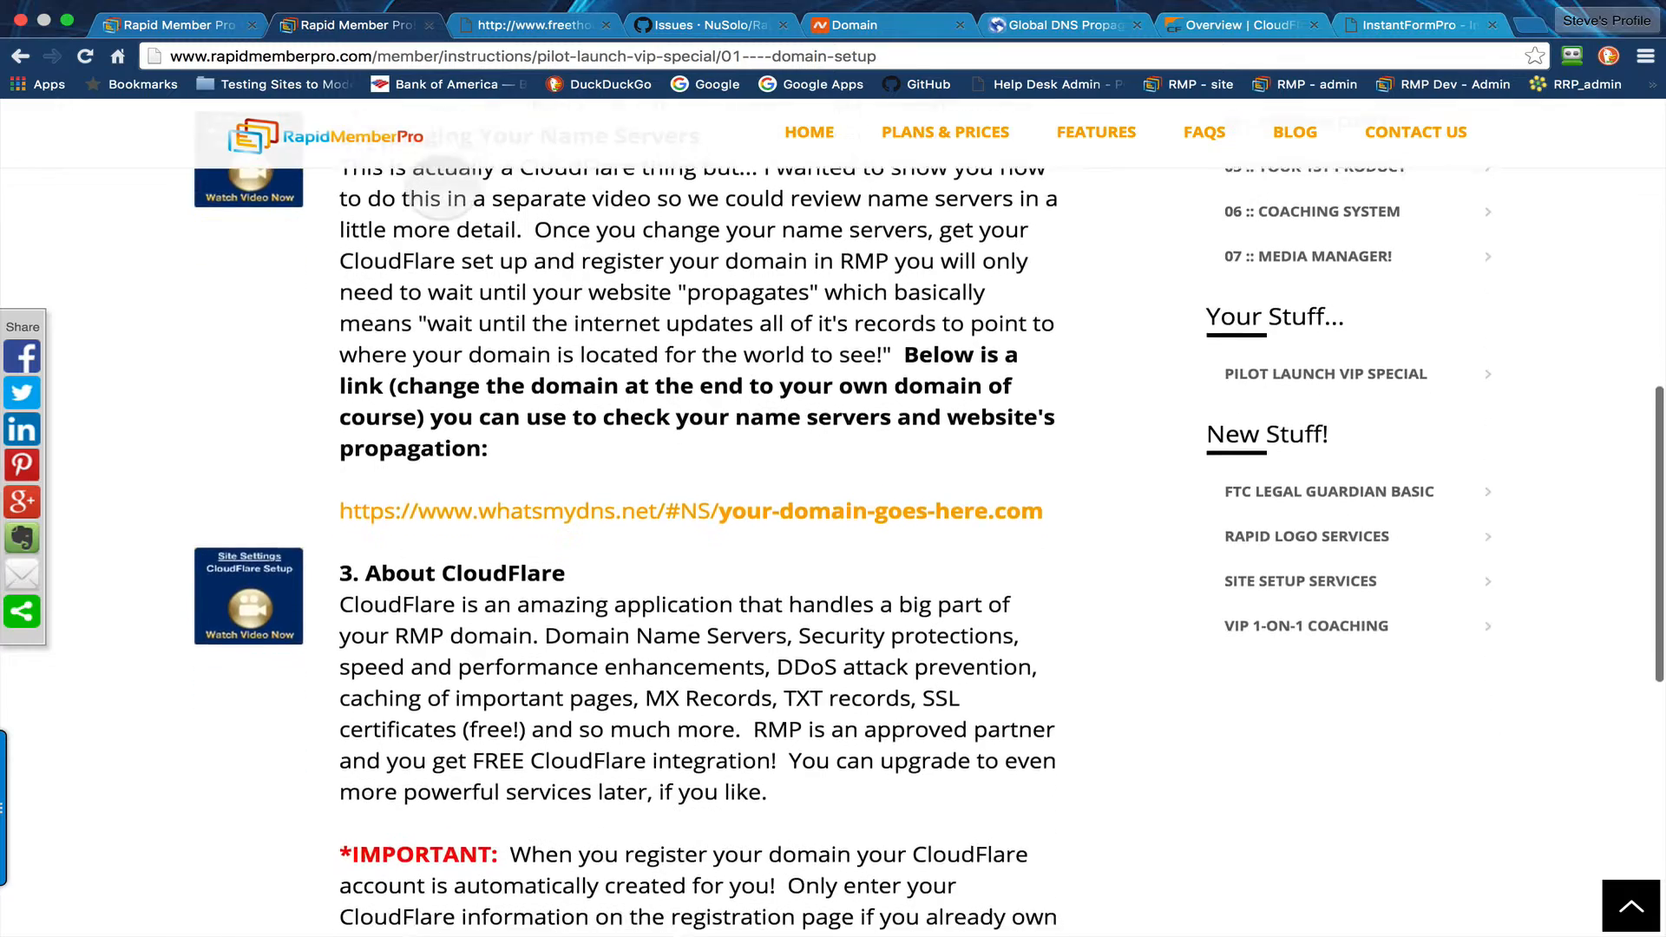
scroll(833, 558, up, 2)
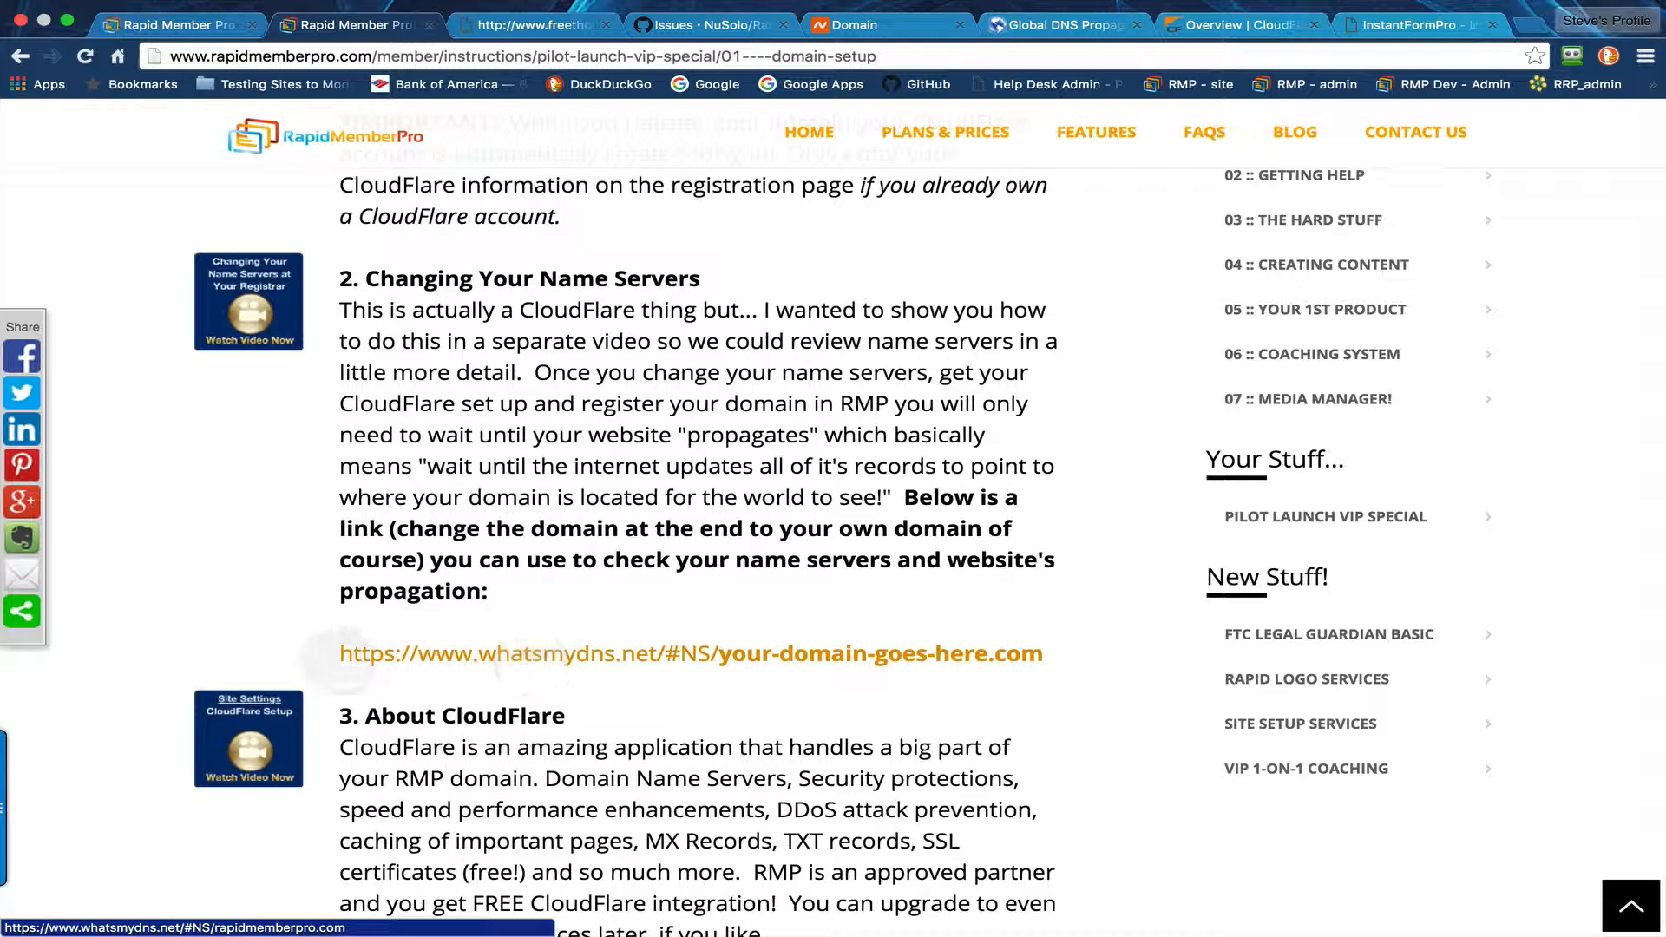
drag(1063, 657, 323, 660)
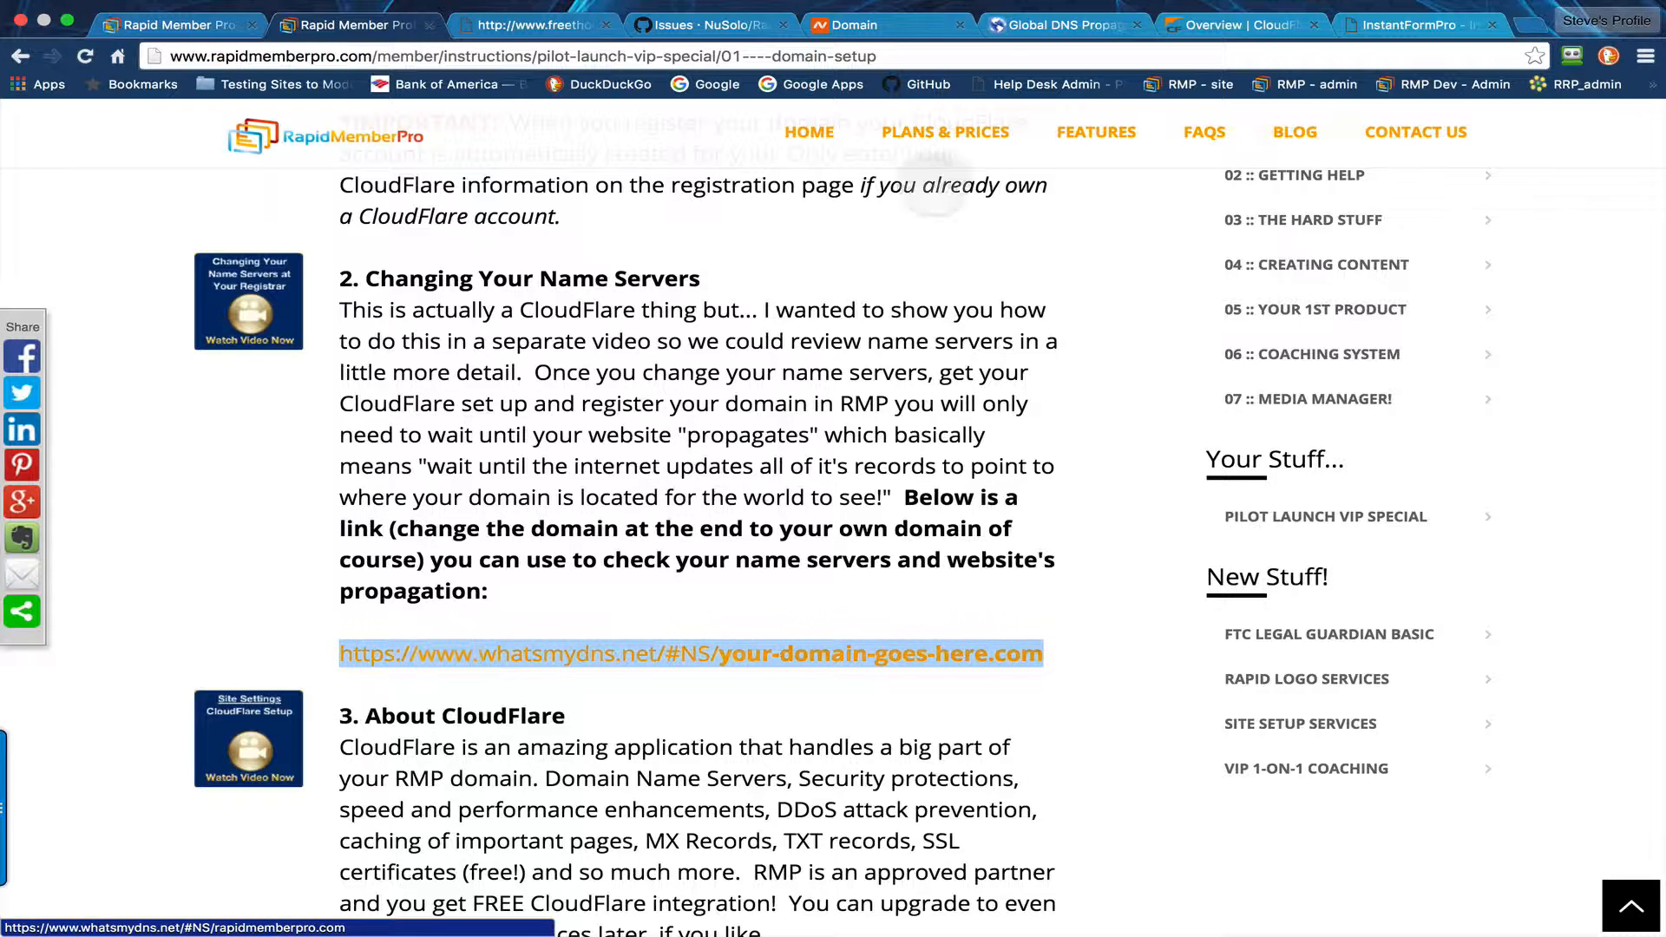
- On whatsmydns.net, check the FreeThoughtFoundation.org domain in the page address and the lookup field
click(1054, 26)
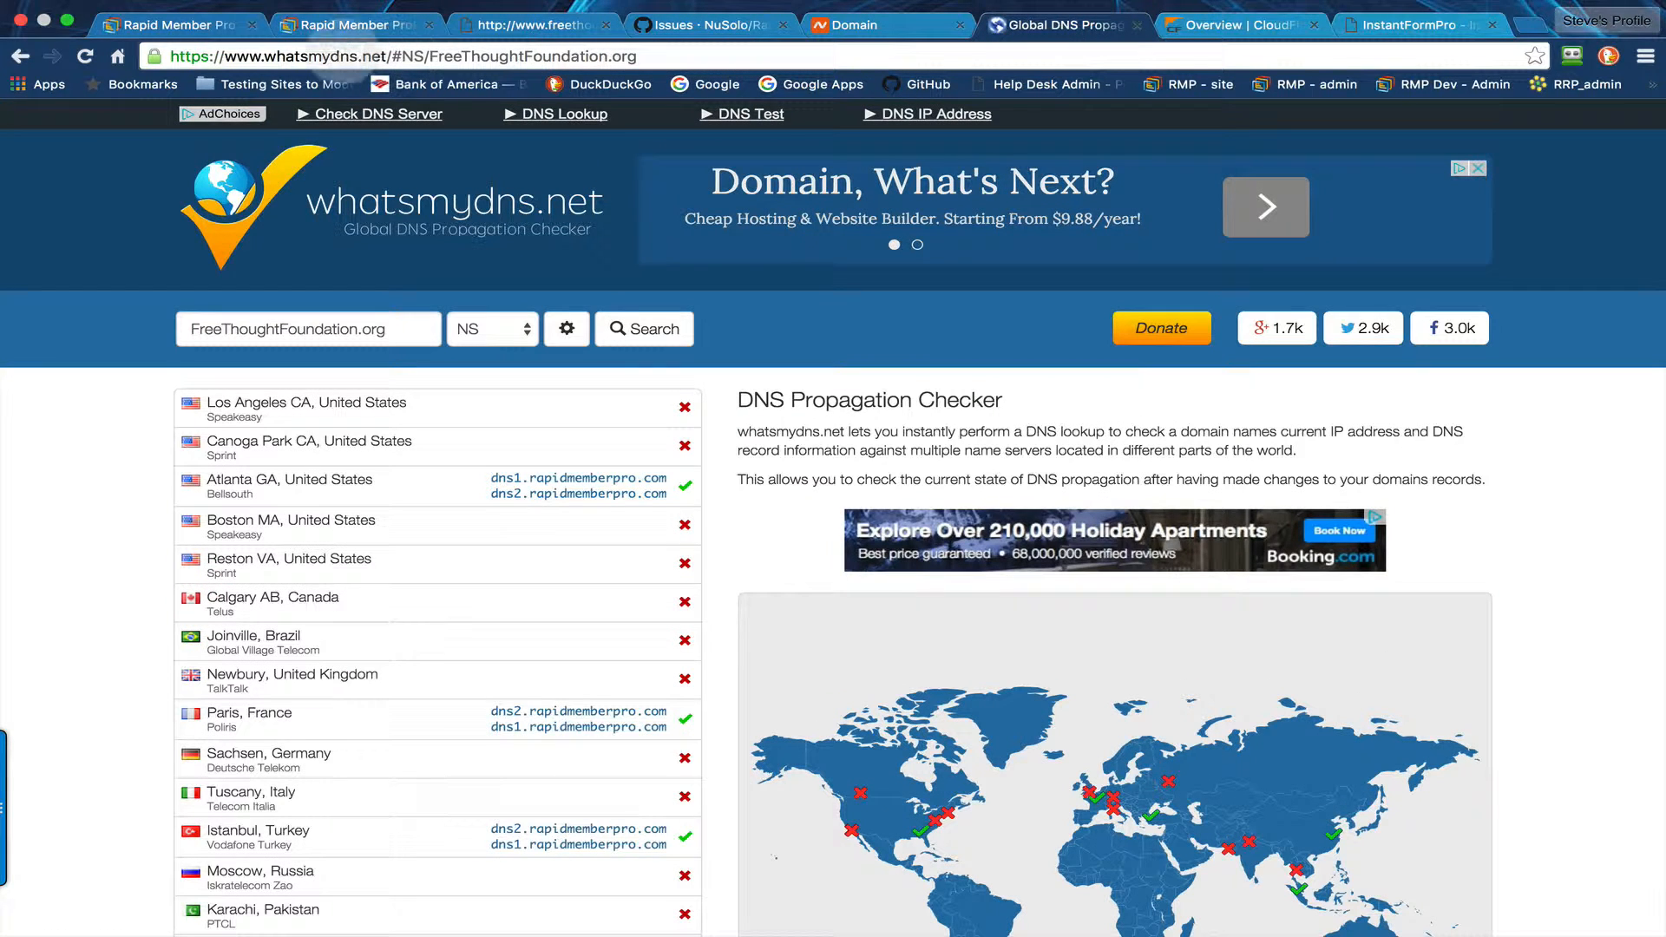
drag(638, 55, 434, 55)
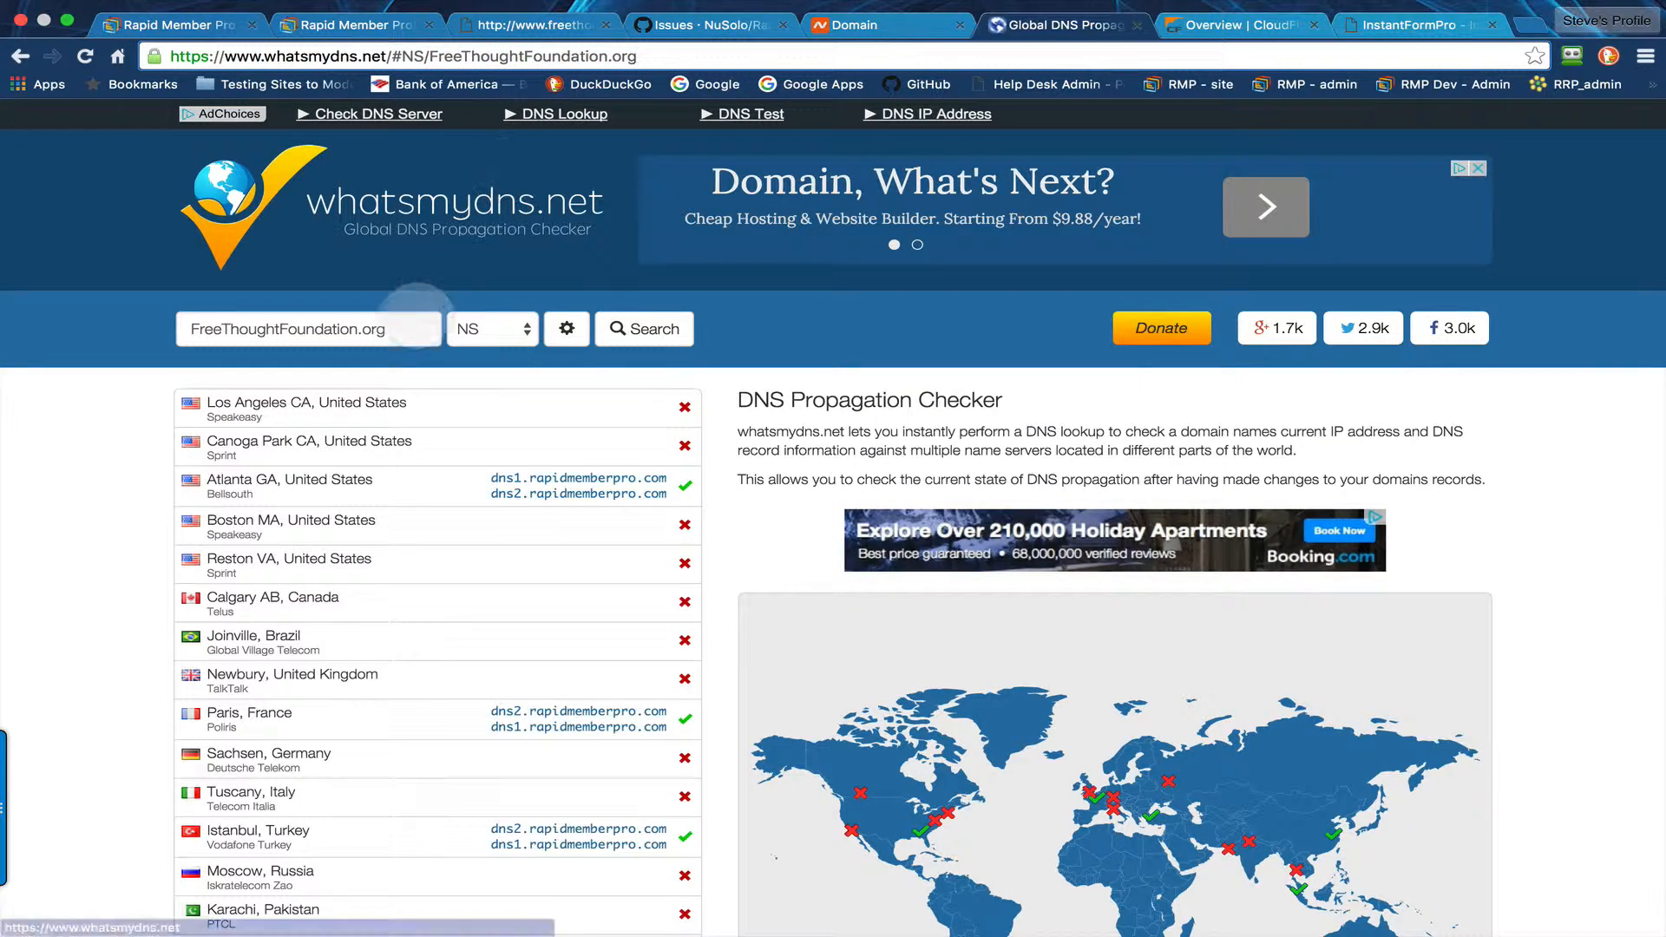
drag(404, 329, 193, 330)
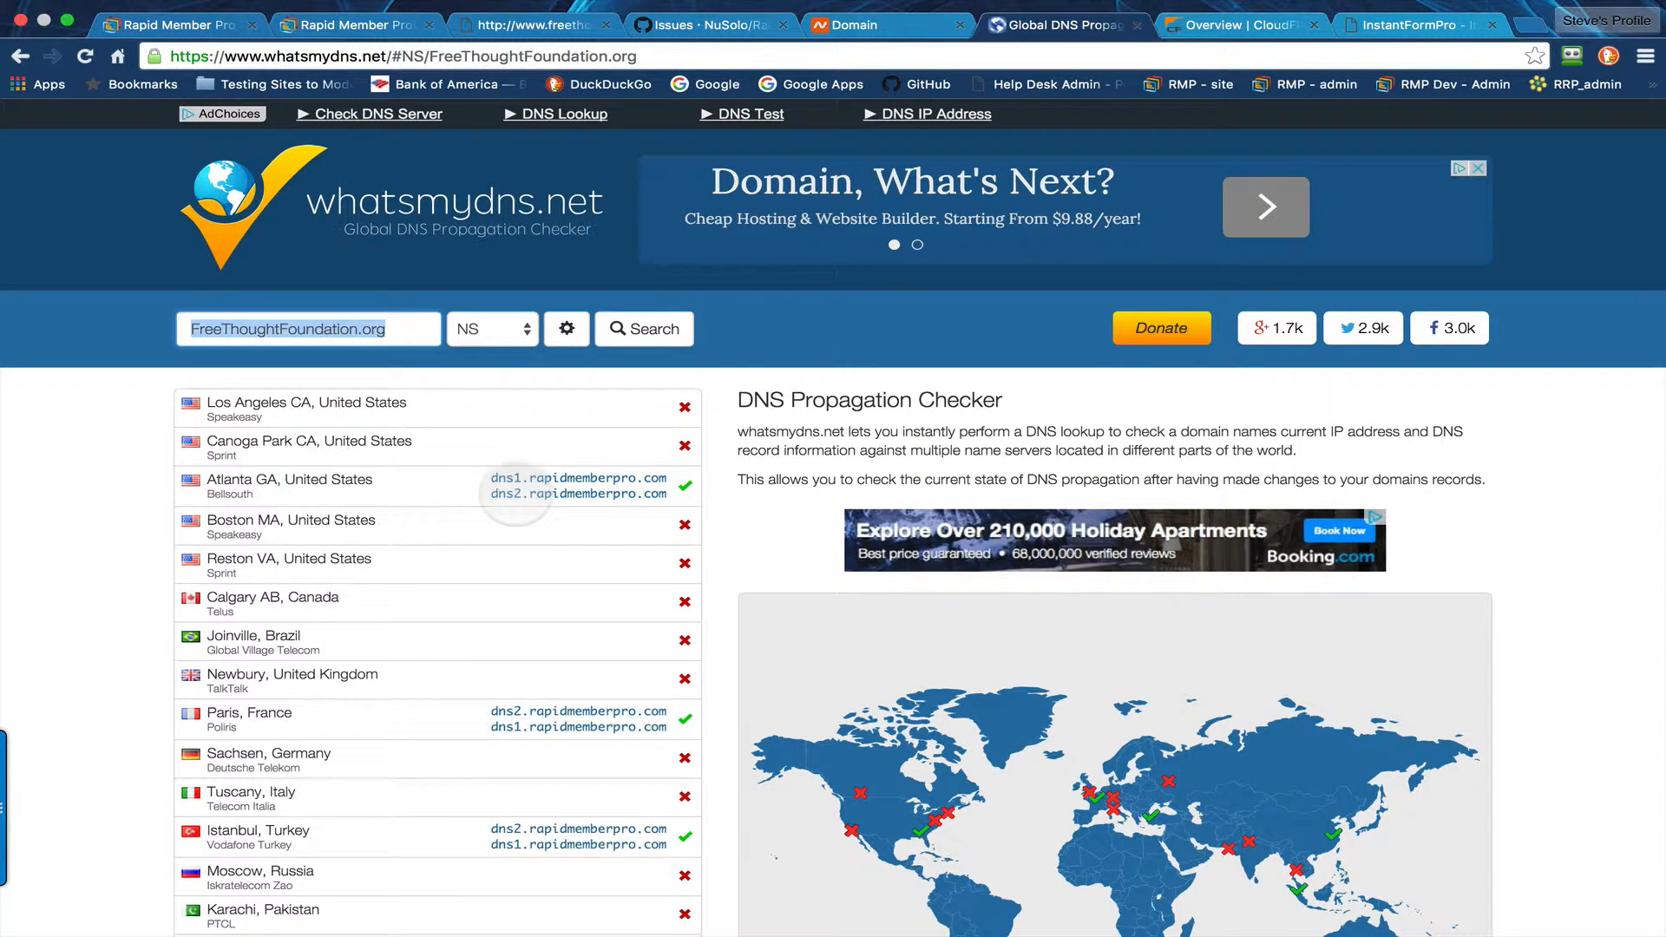
click(397, 329)
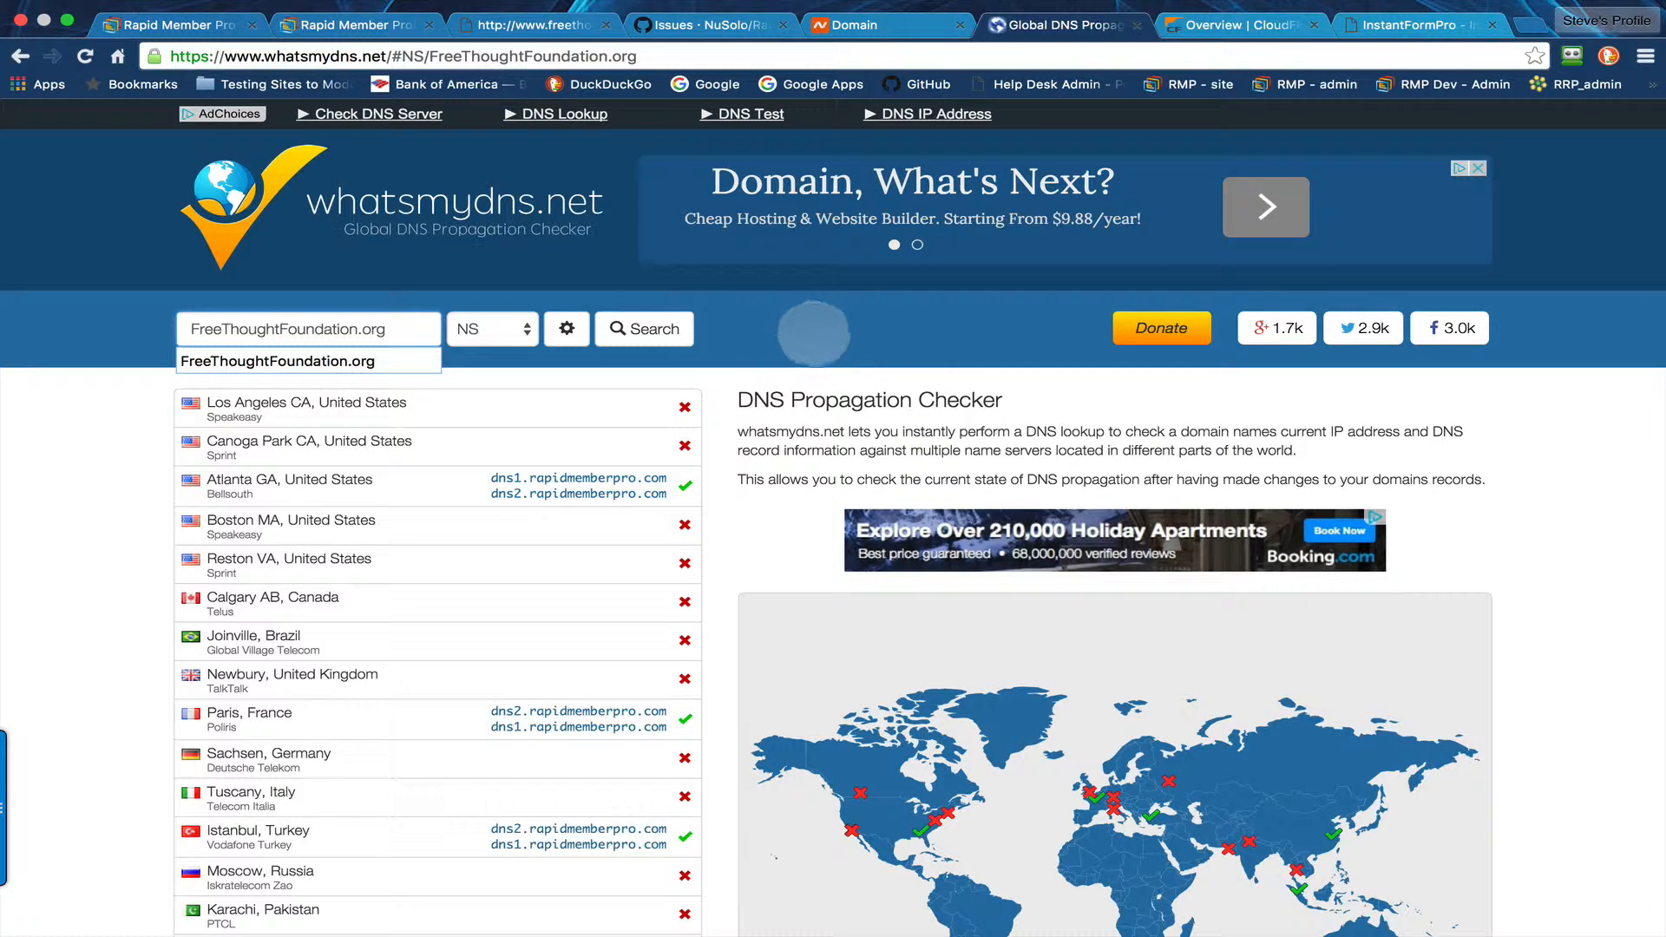
- Review the About CloudFlare section of the Domain Setup lesson and the custom nameservers saved at Namecheap
click(356, 24)
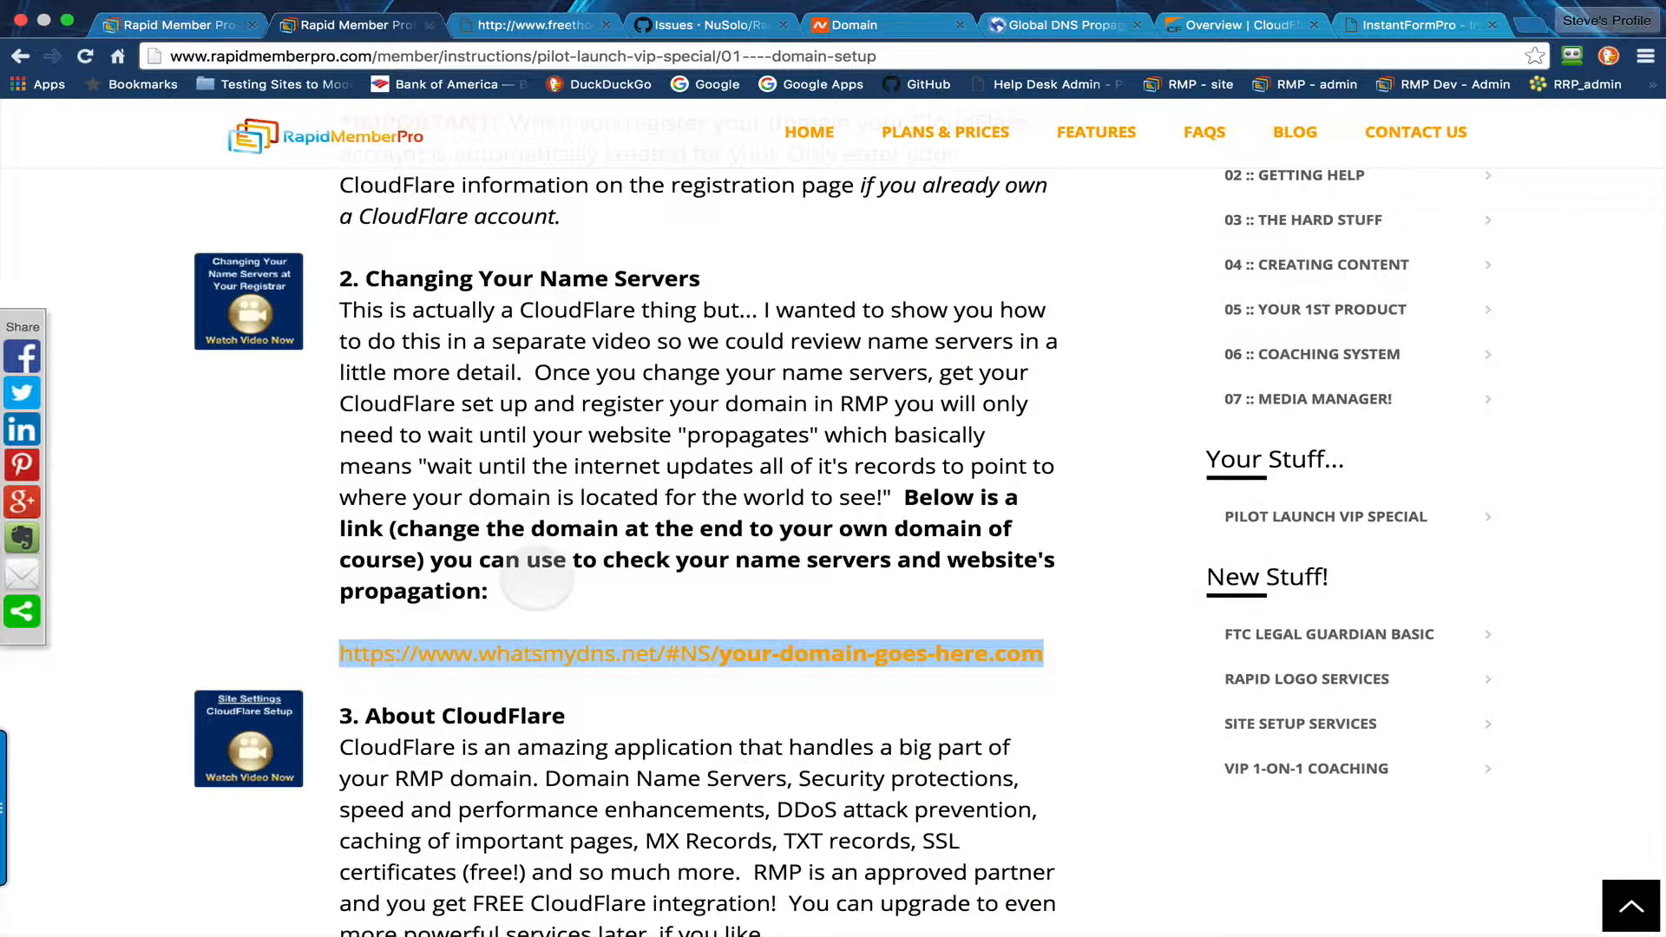
scroll(536, 580, down, 4)
click(597, 450)
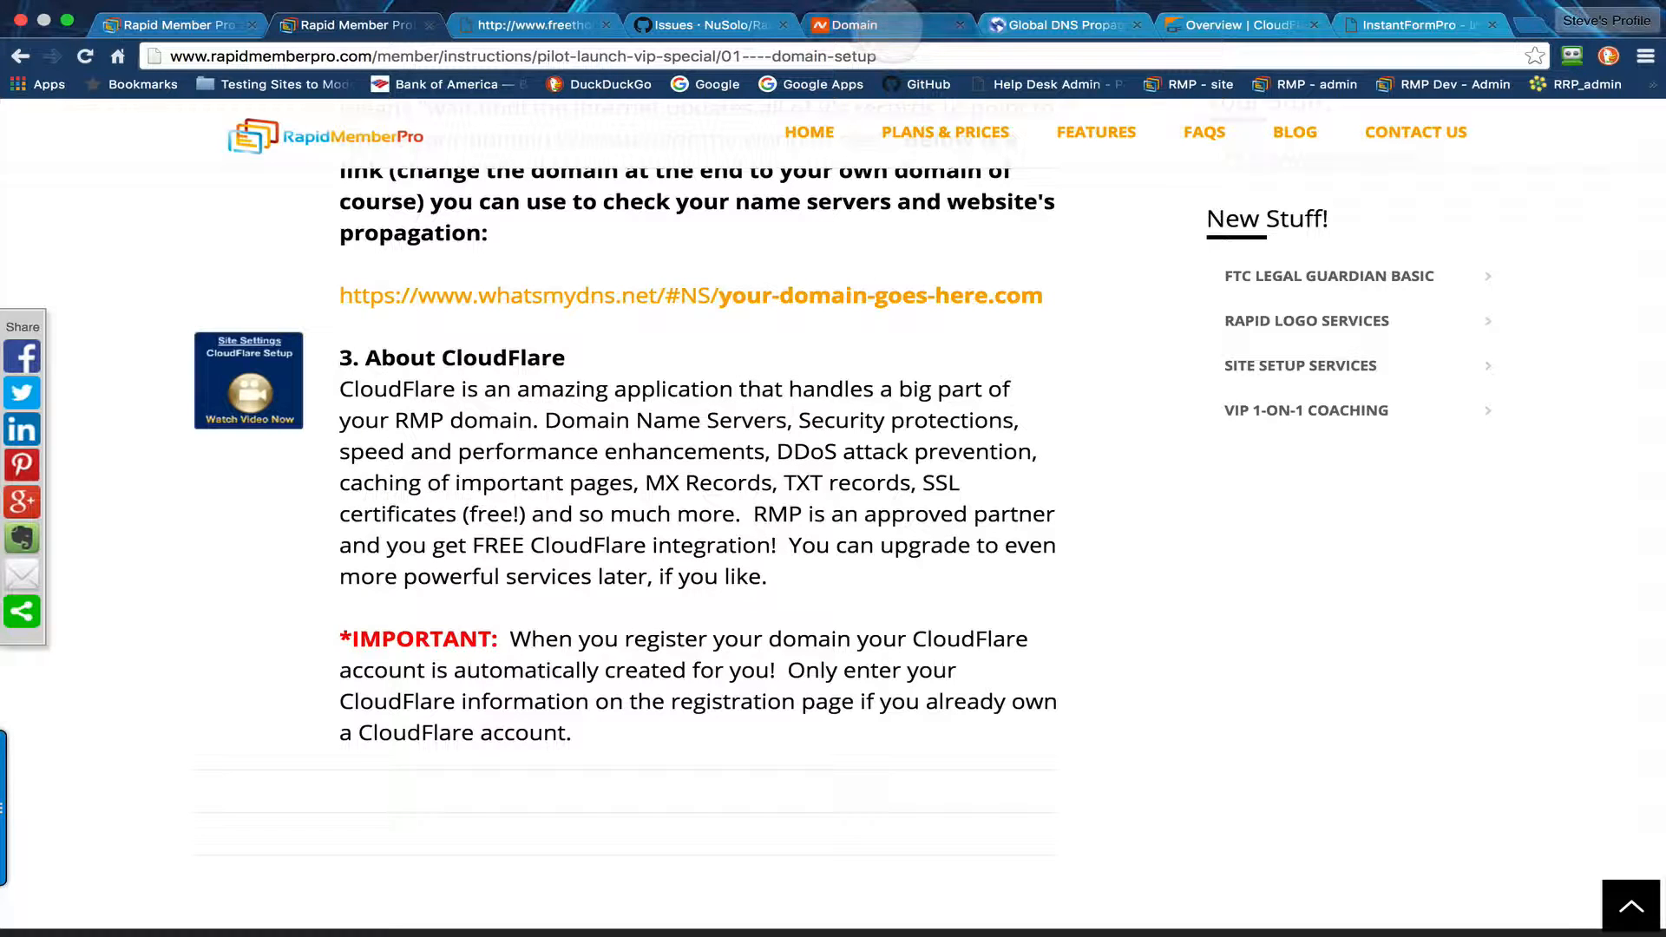
click(886, 26)
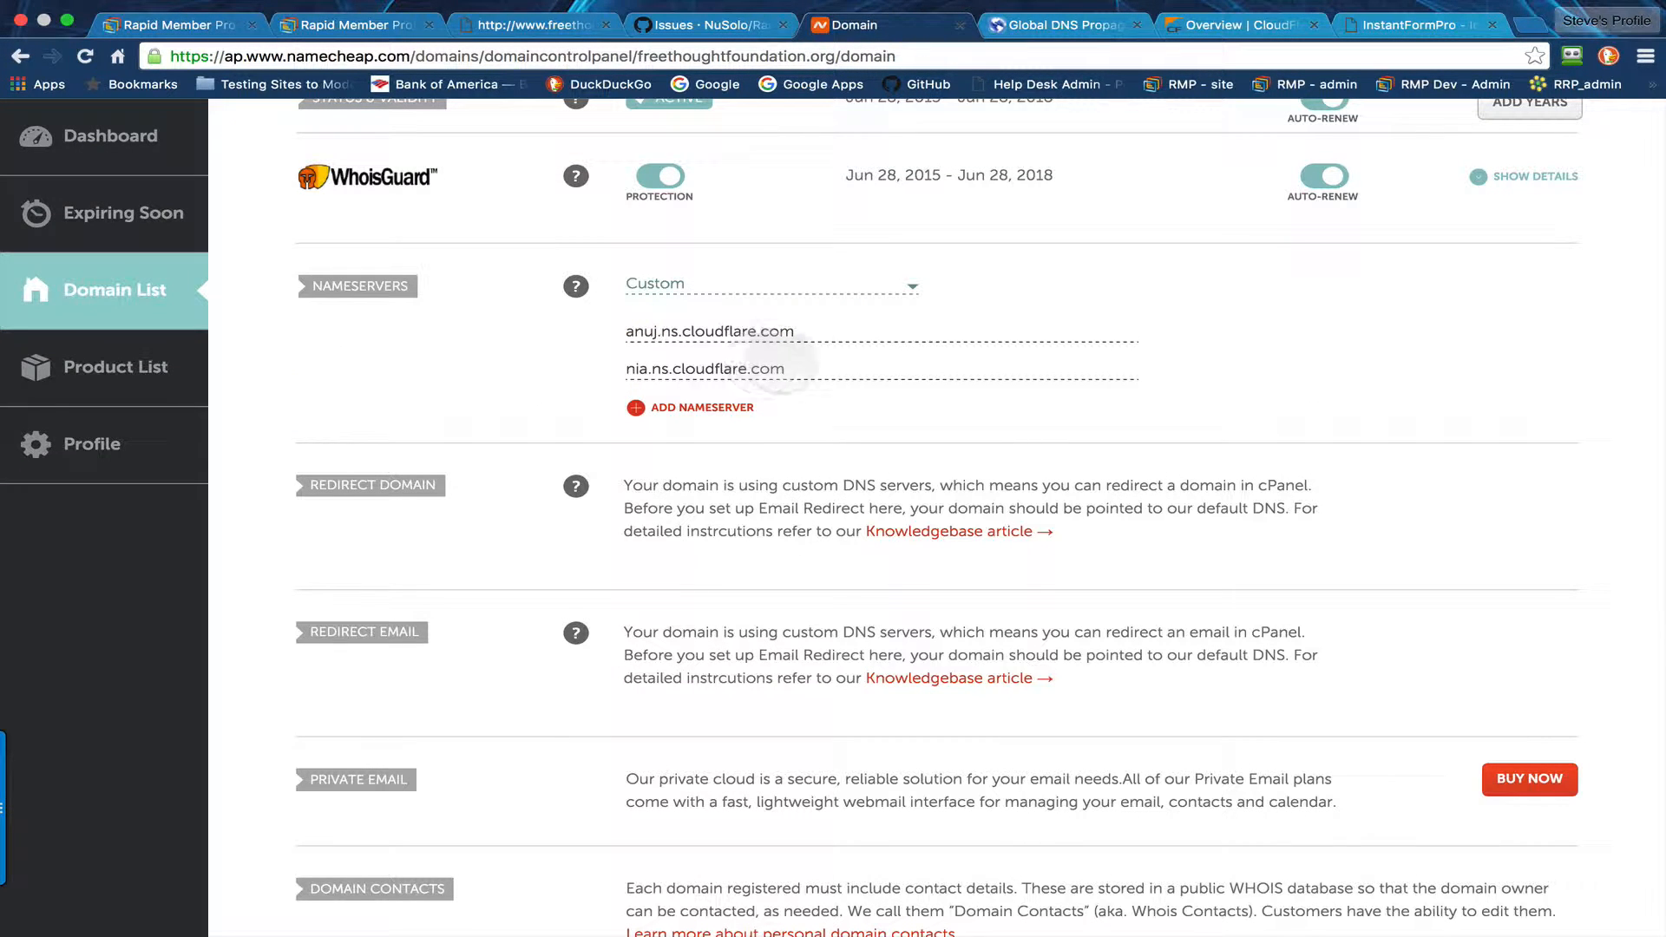
- Run an NS propagation lookup for FreeThoughtFoundation.org on whatsmydns.net and reload the page to repeat it
click(1042, 25)
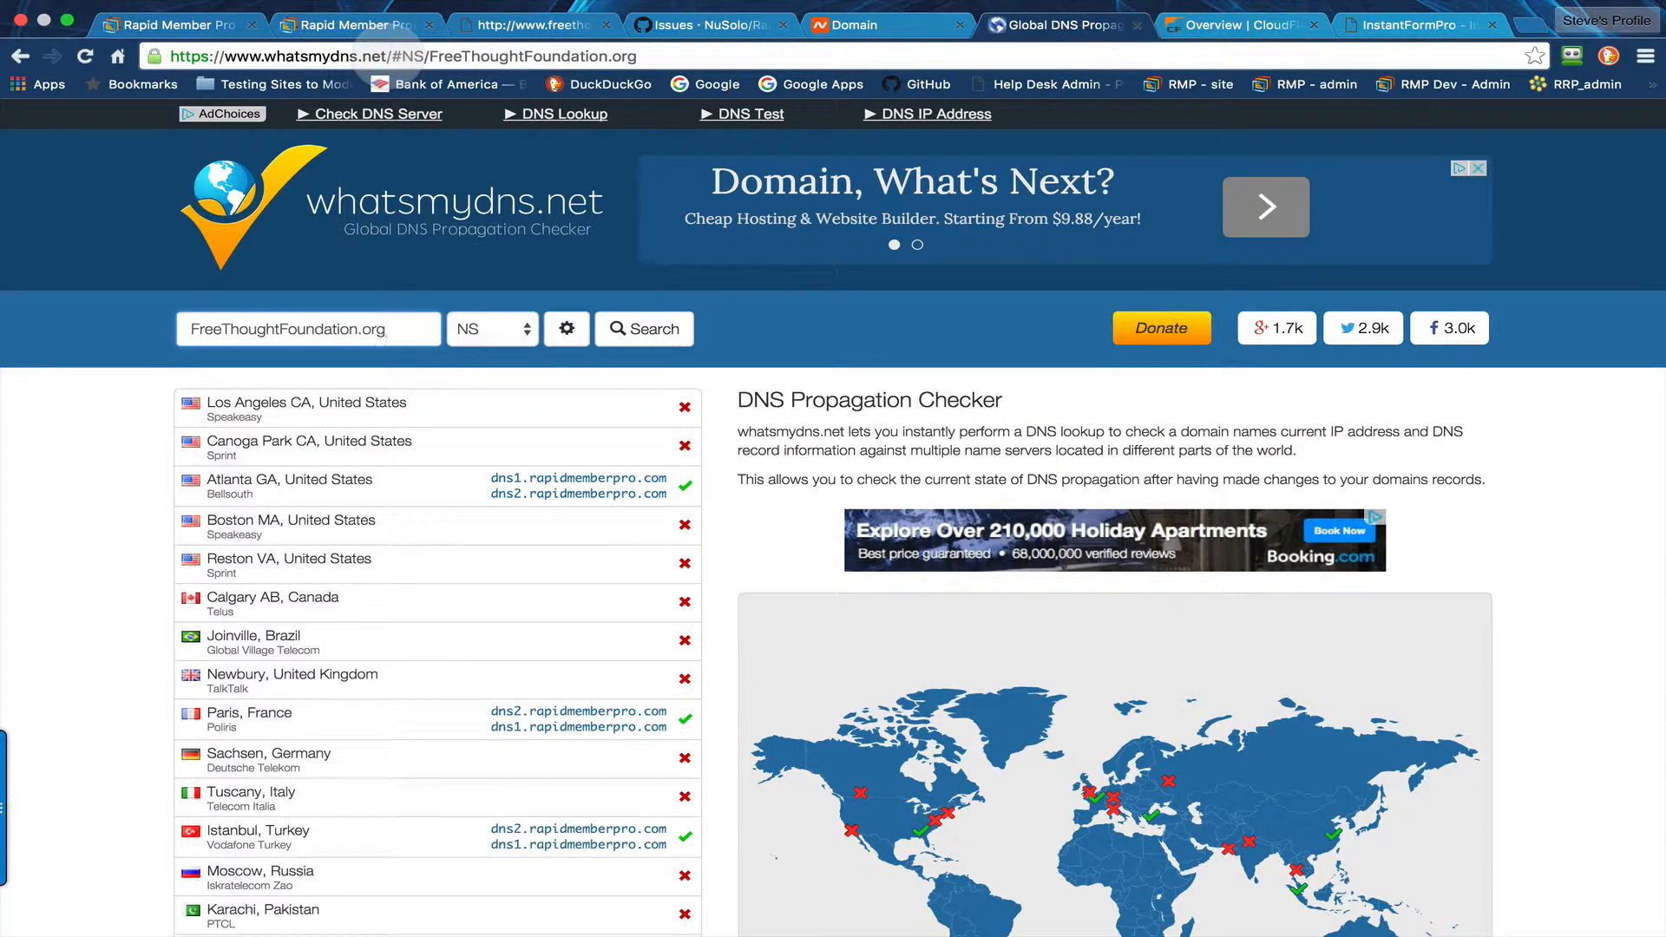
drag(402, 328, 193, 326)
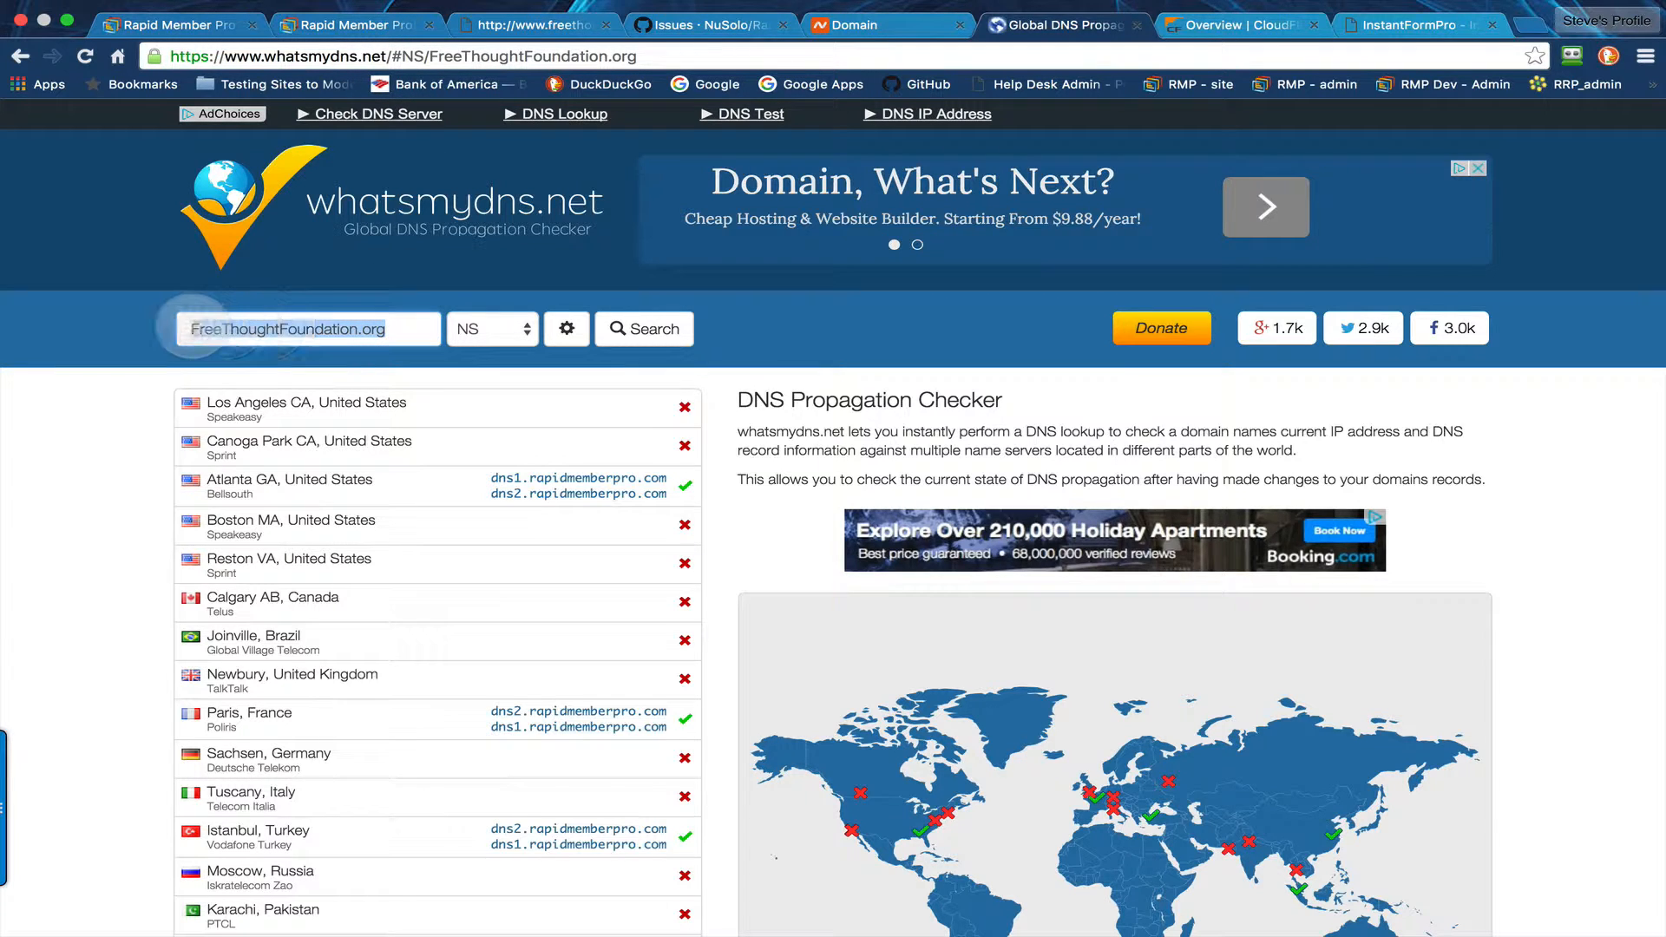
click(184, 328)
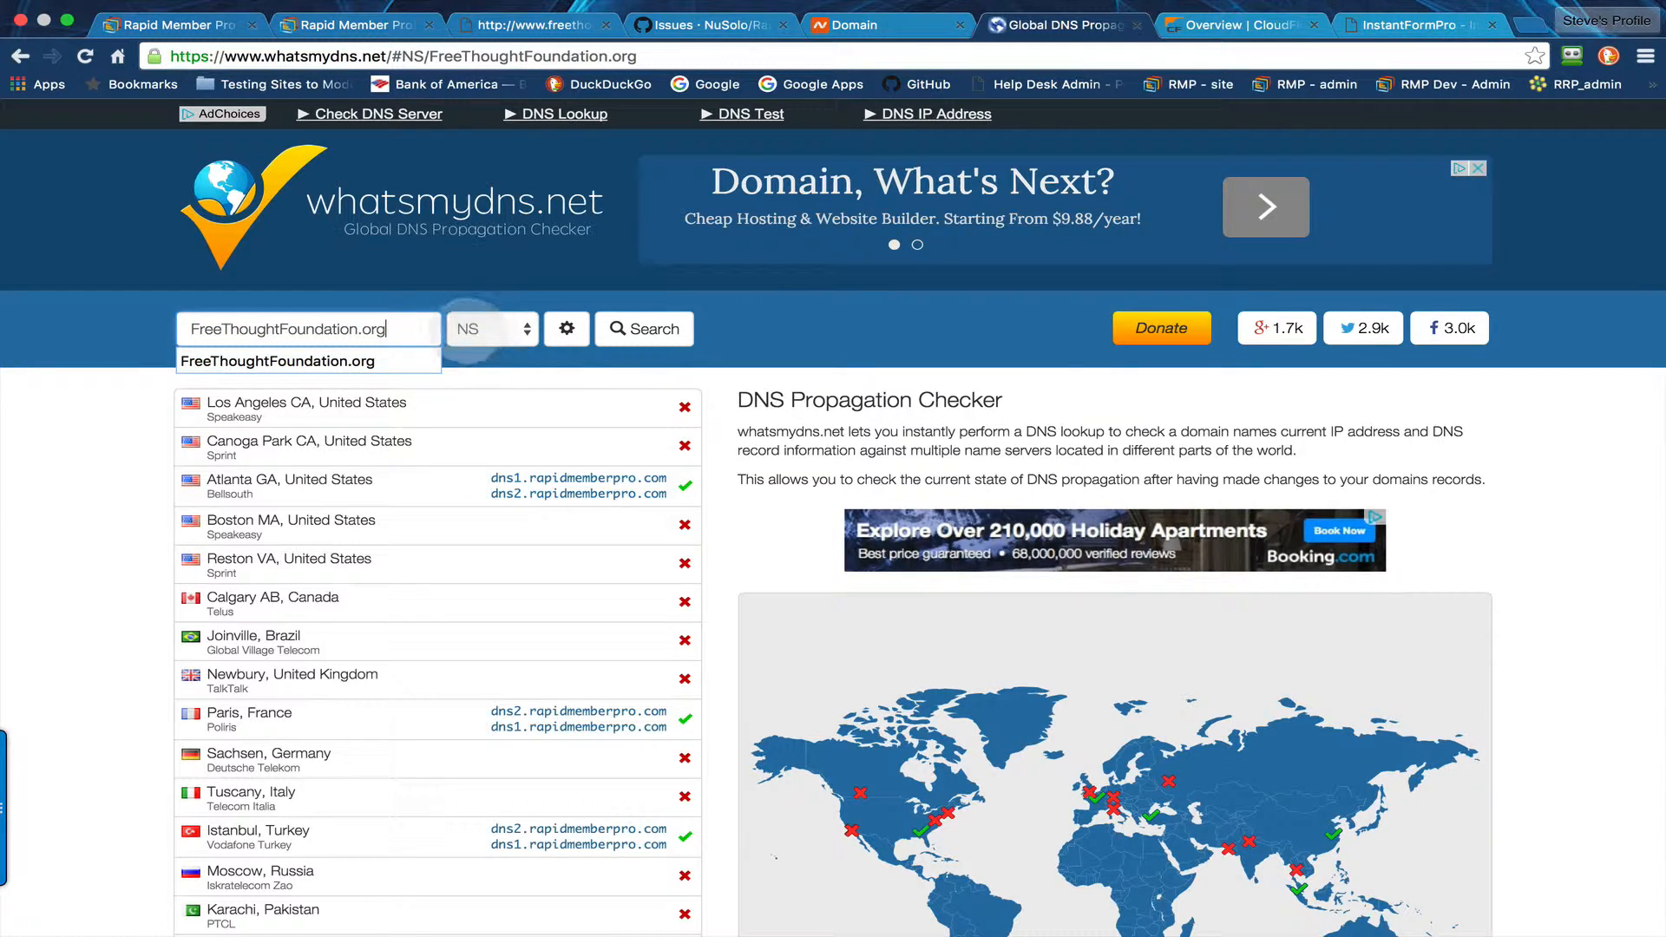
click(482, 330)
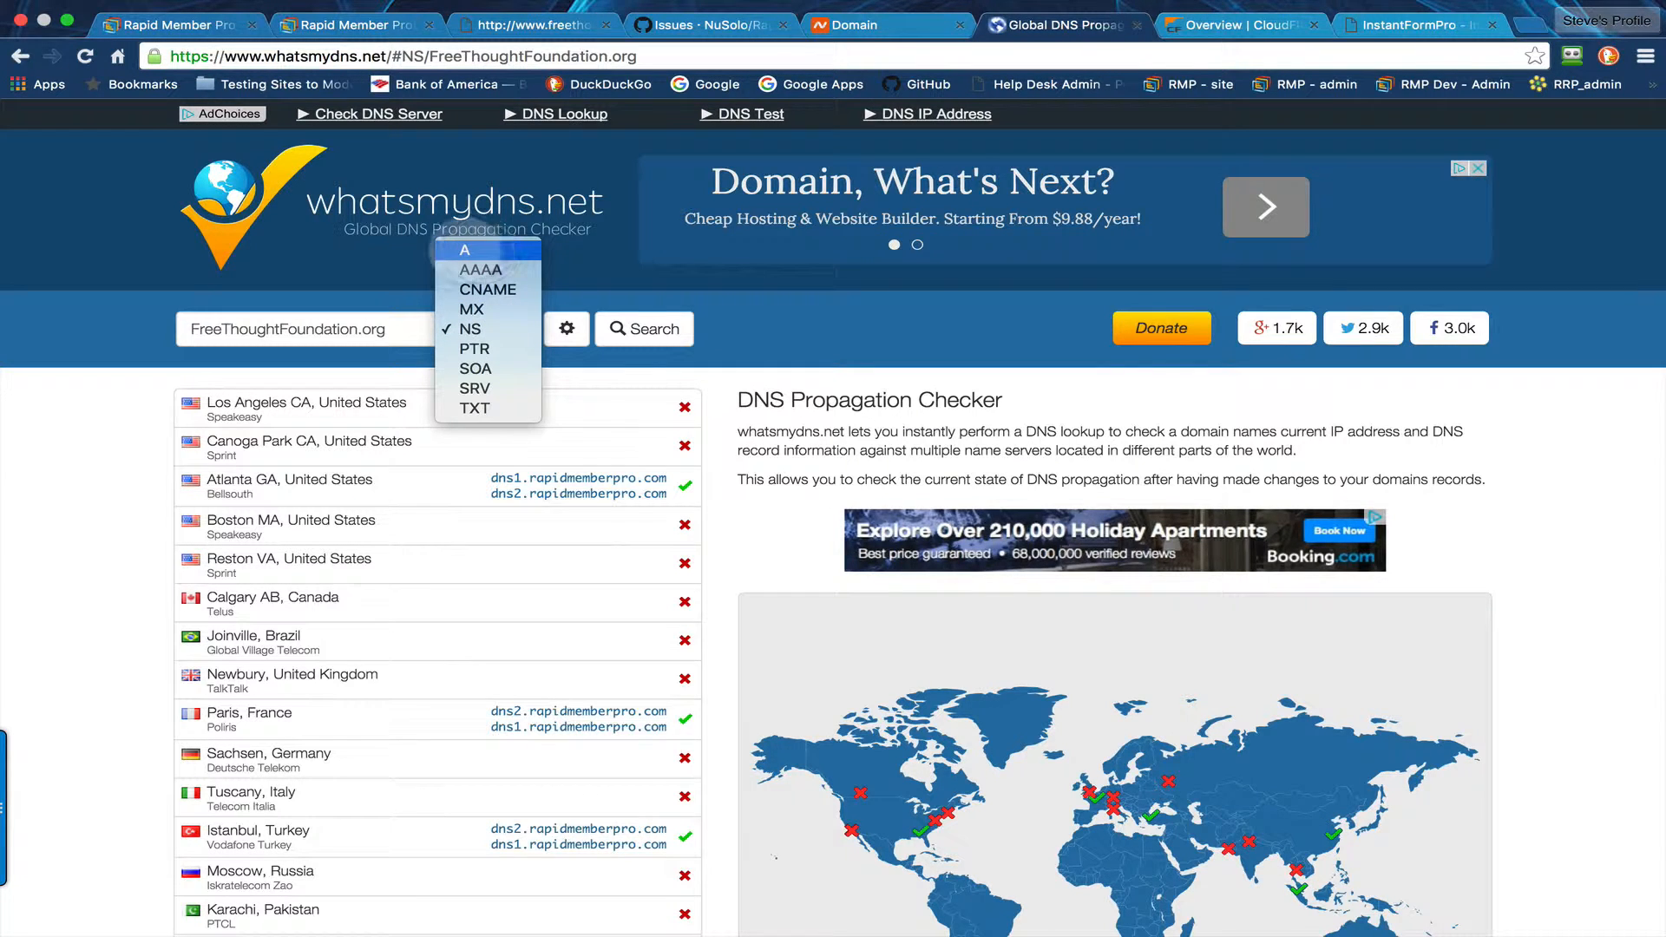
click(486, 330)
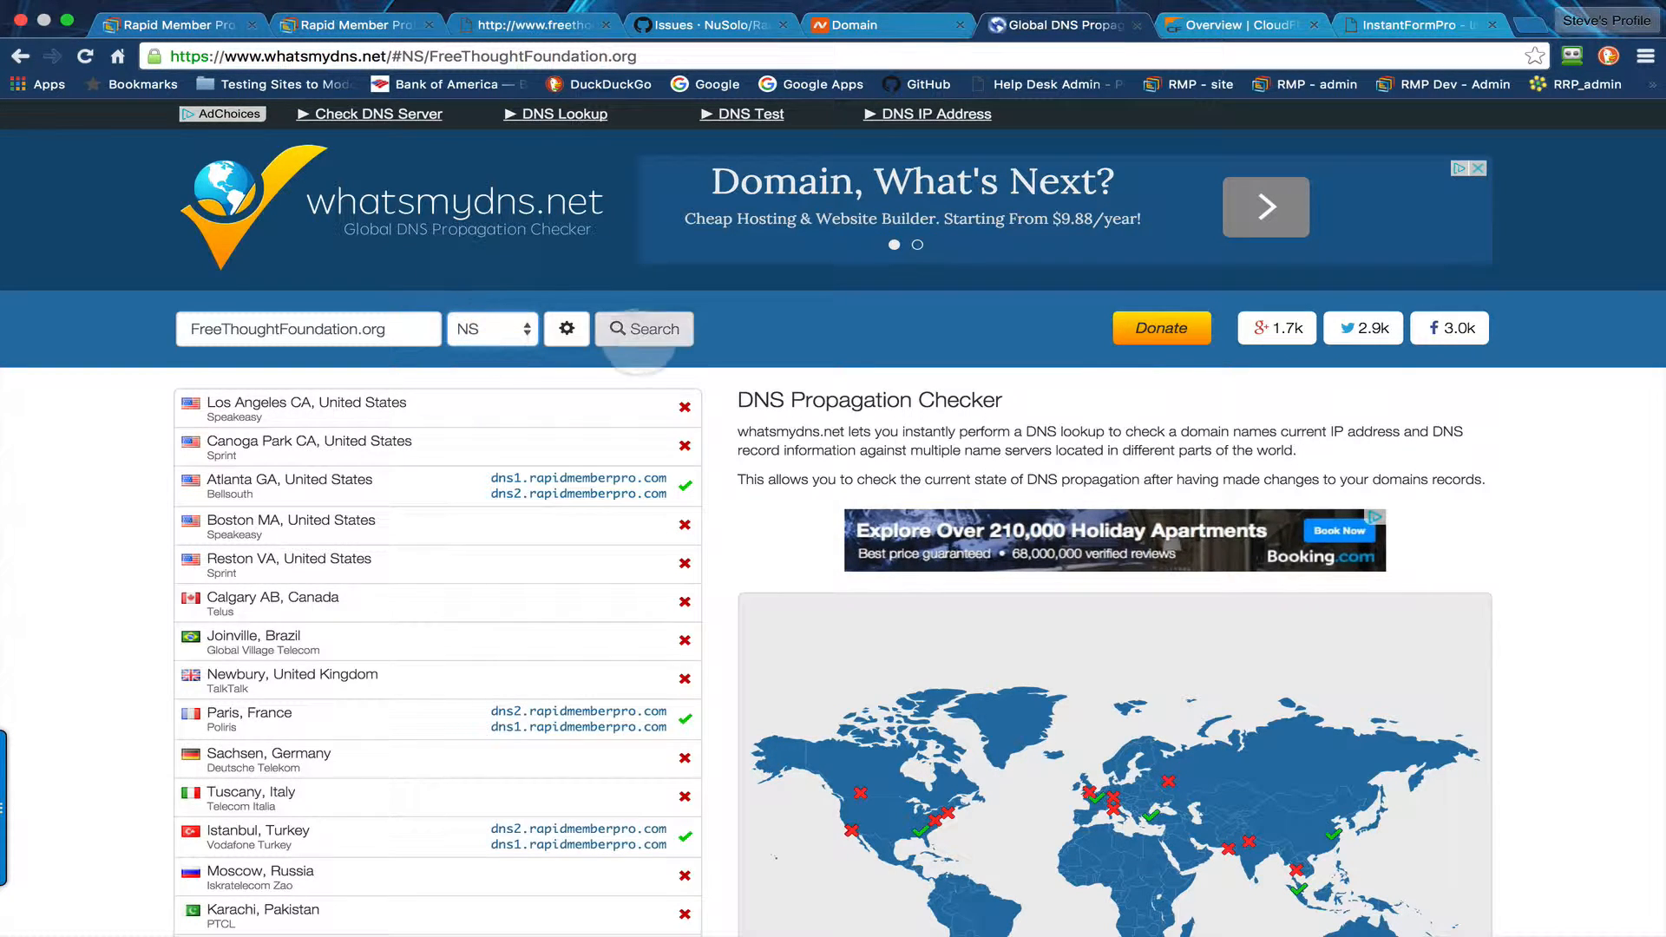
click(651, 328)
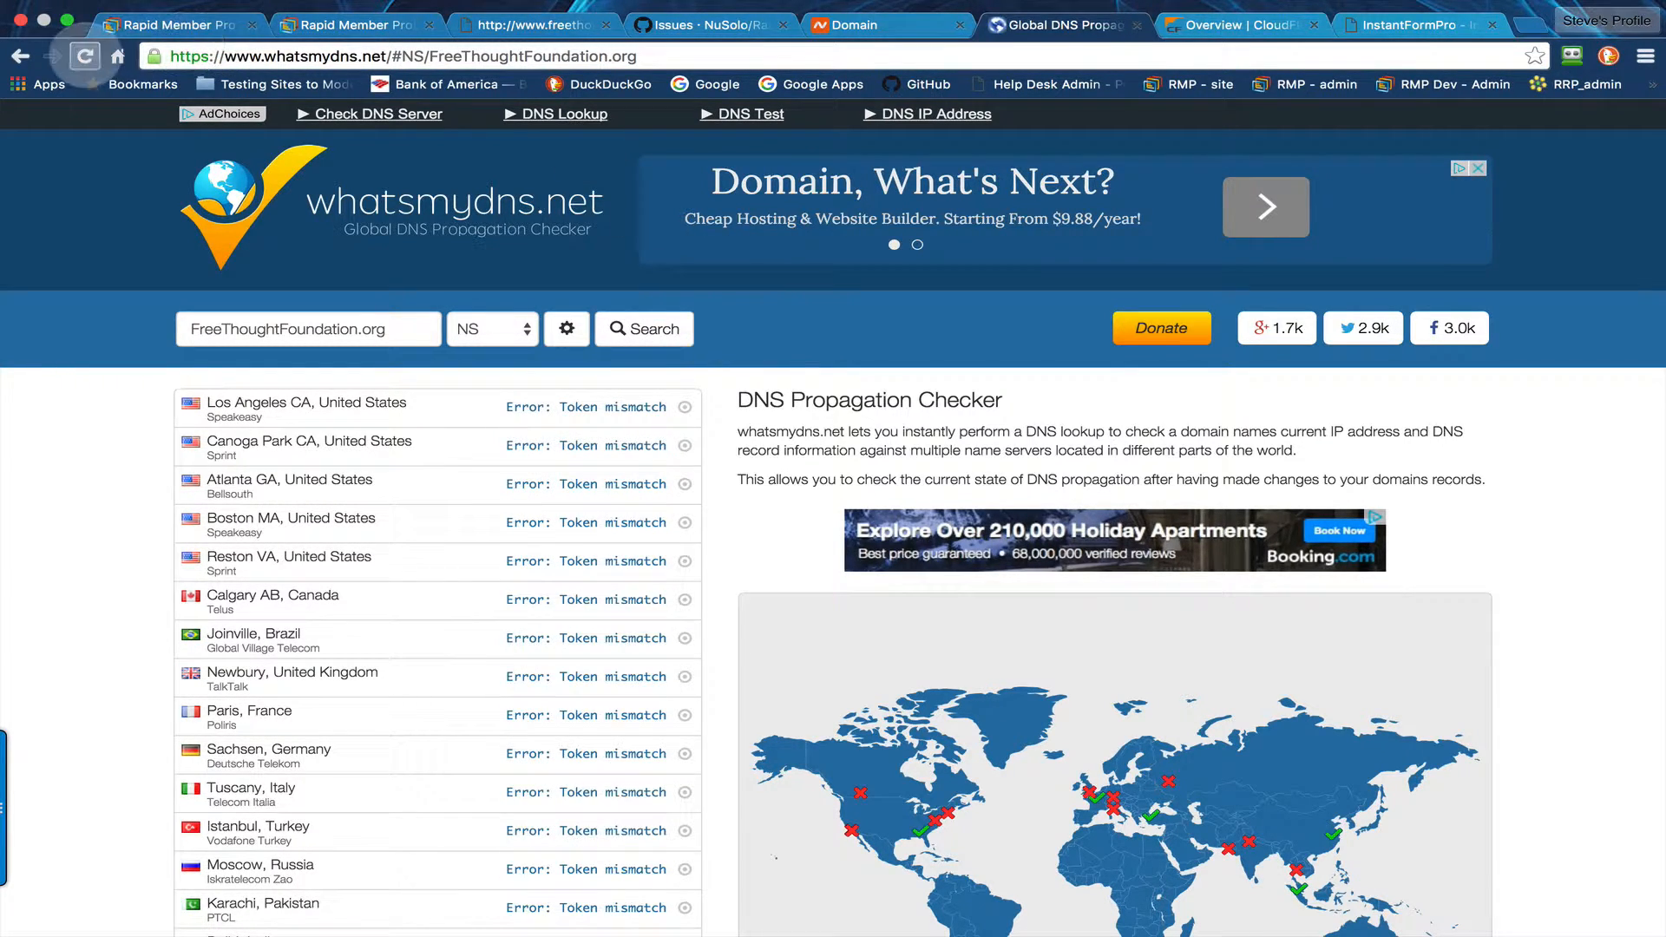
click(85, 56)
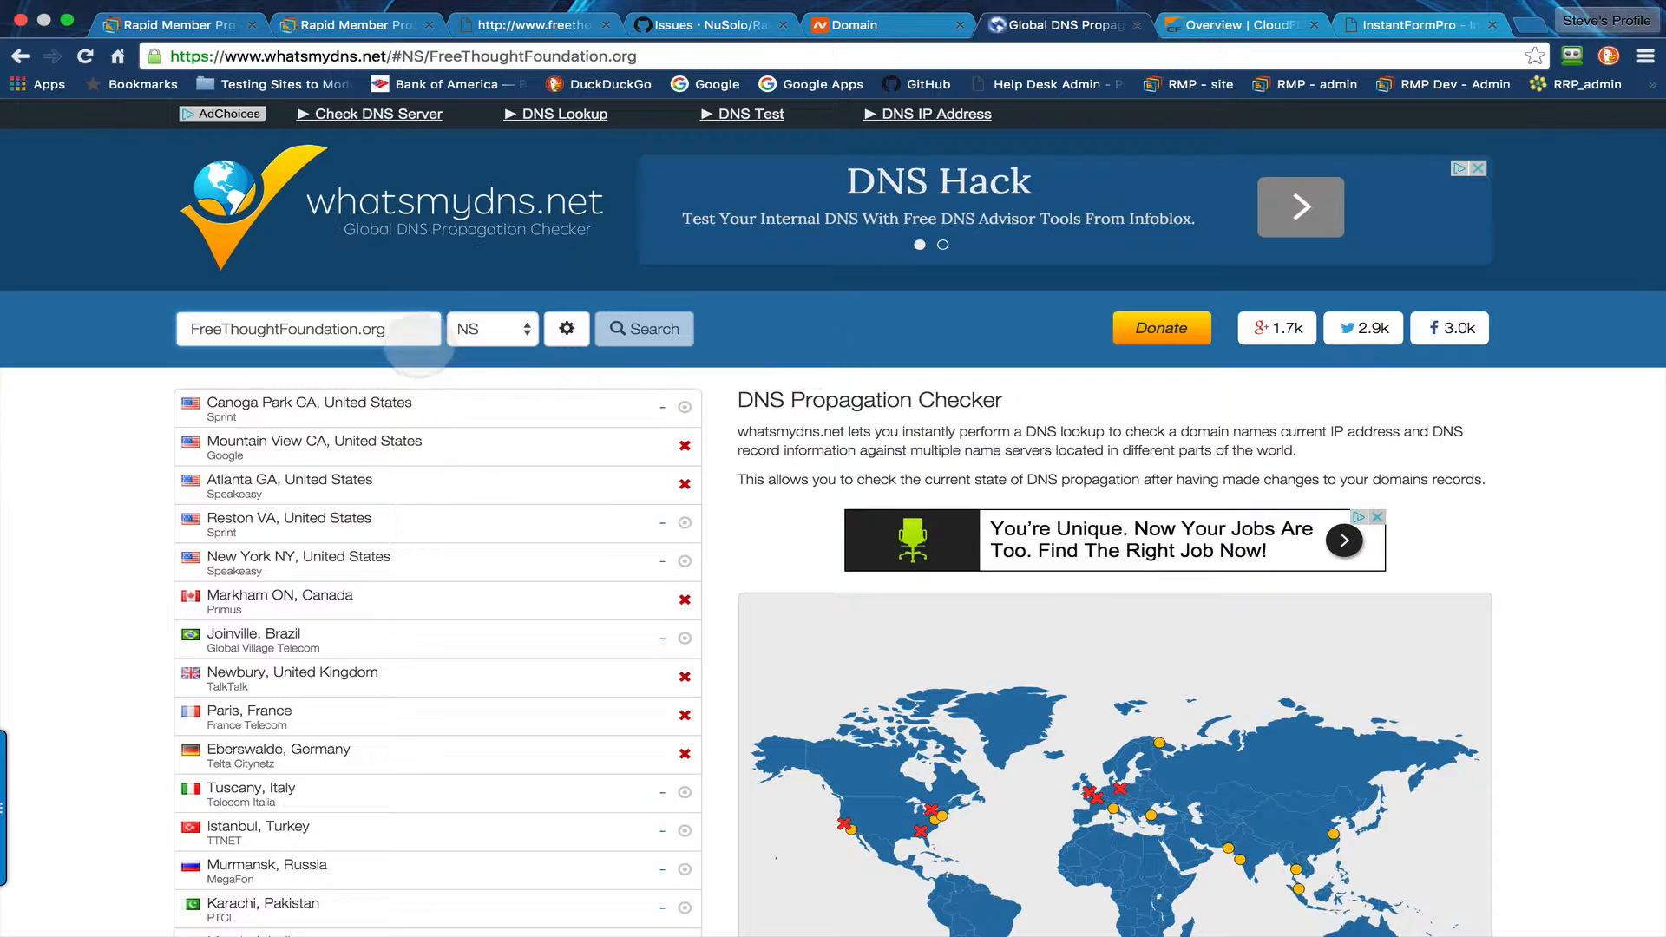
click(404, 330)
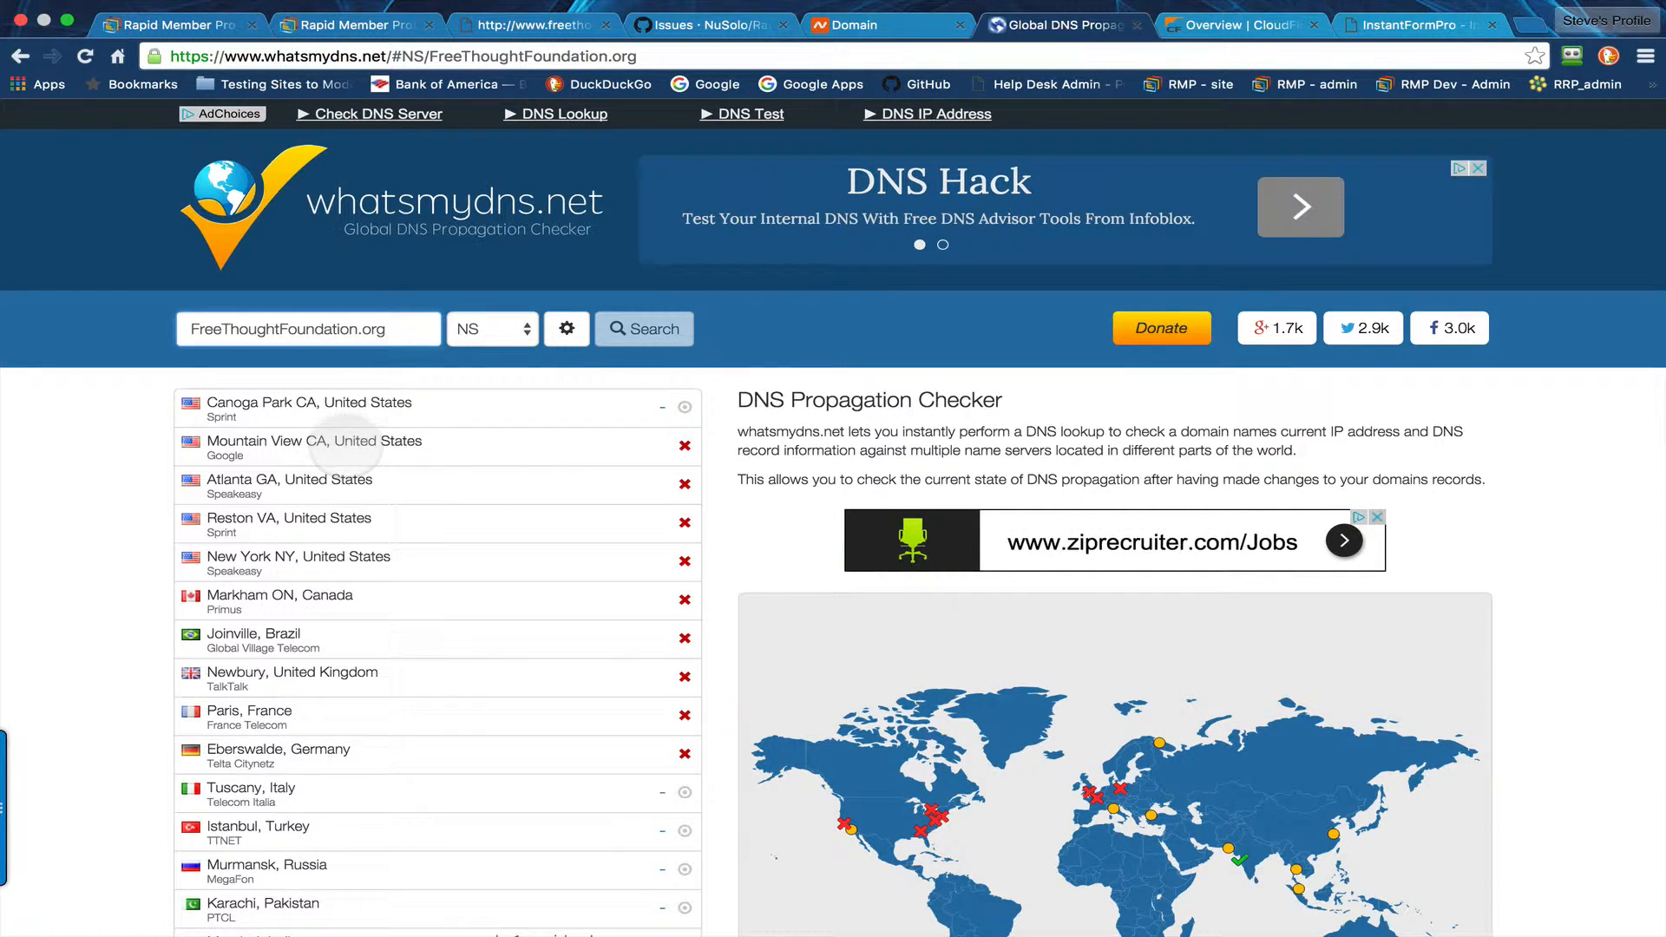
- Run an A record propagation lookup for FreeThoughtFoundation.org
click(484, 339)
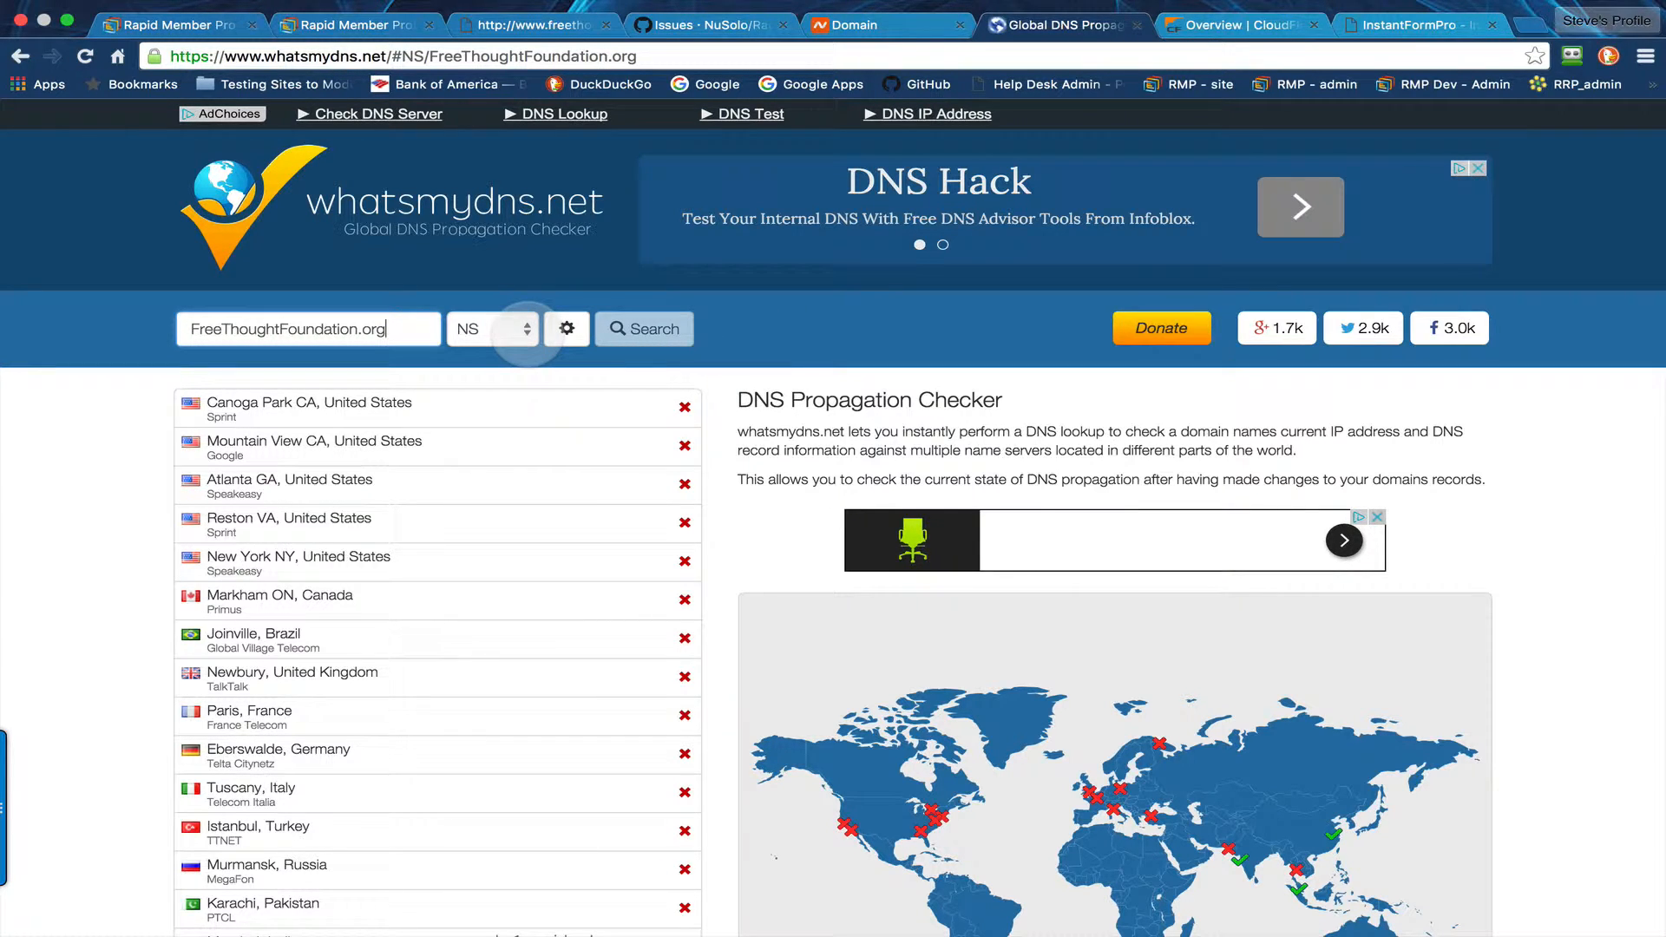
click(521, 328)
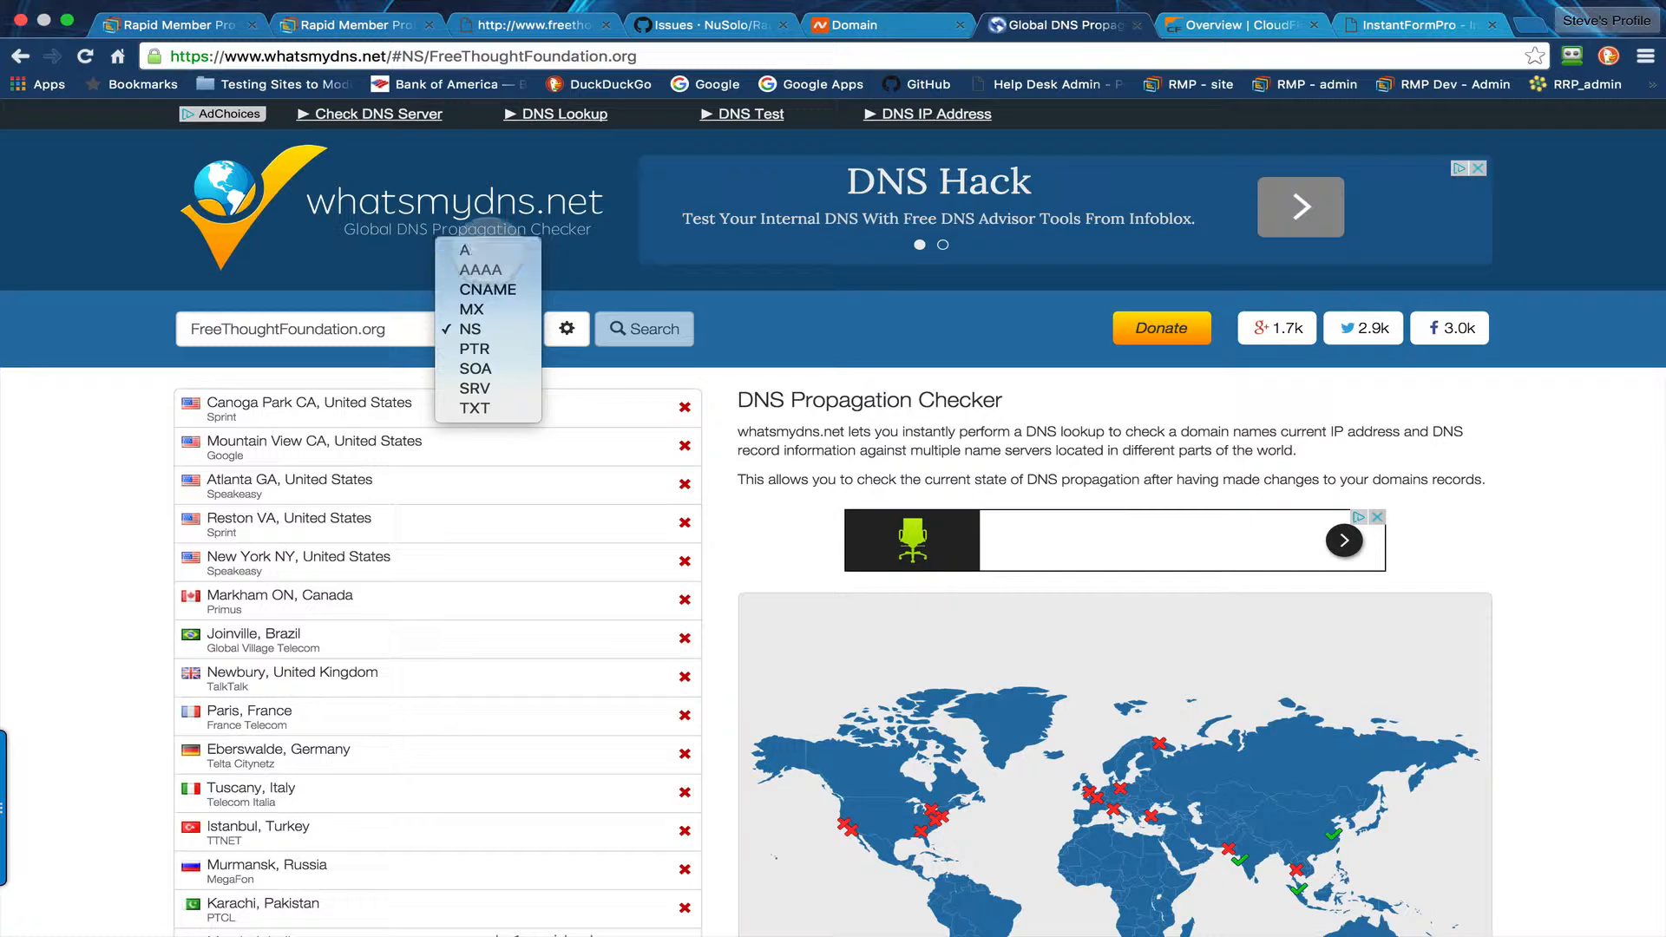
click(488, 250)
click(644, 329)
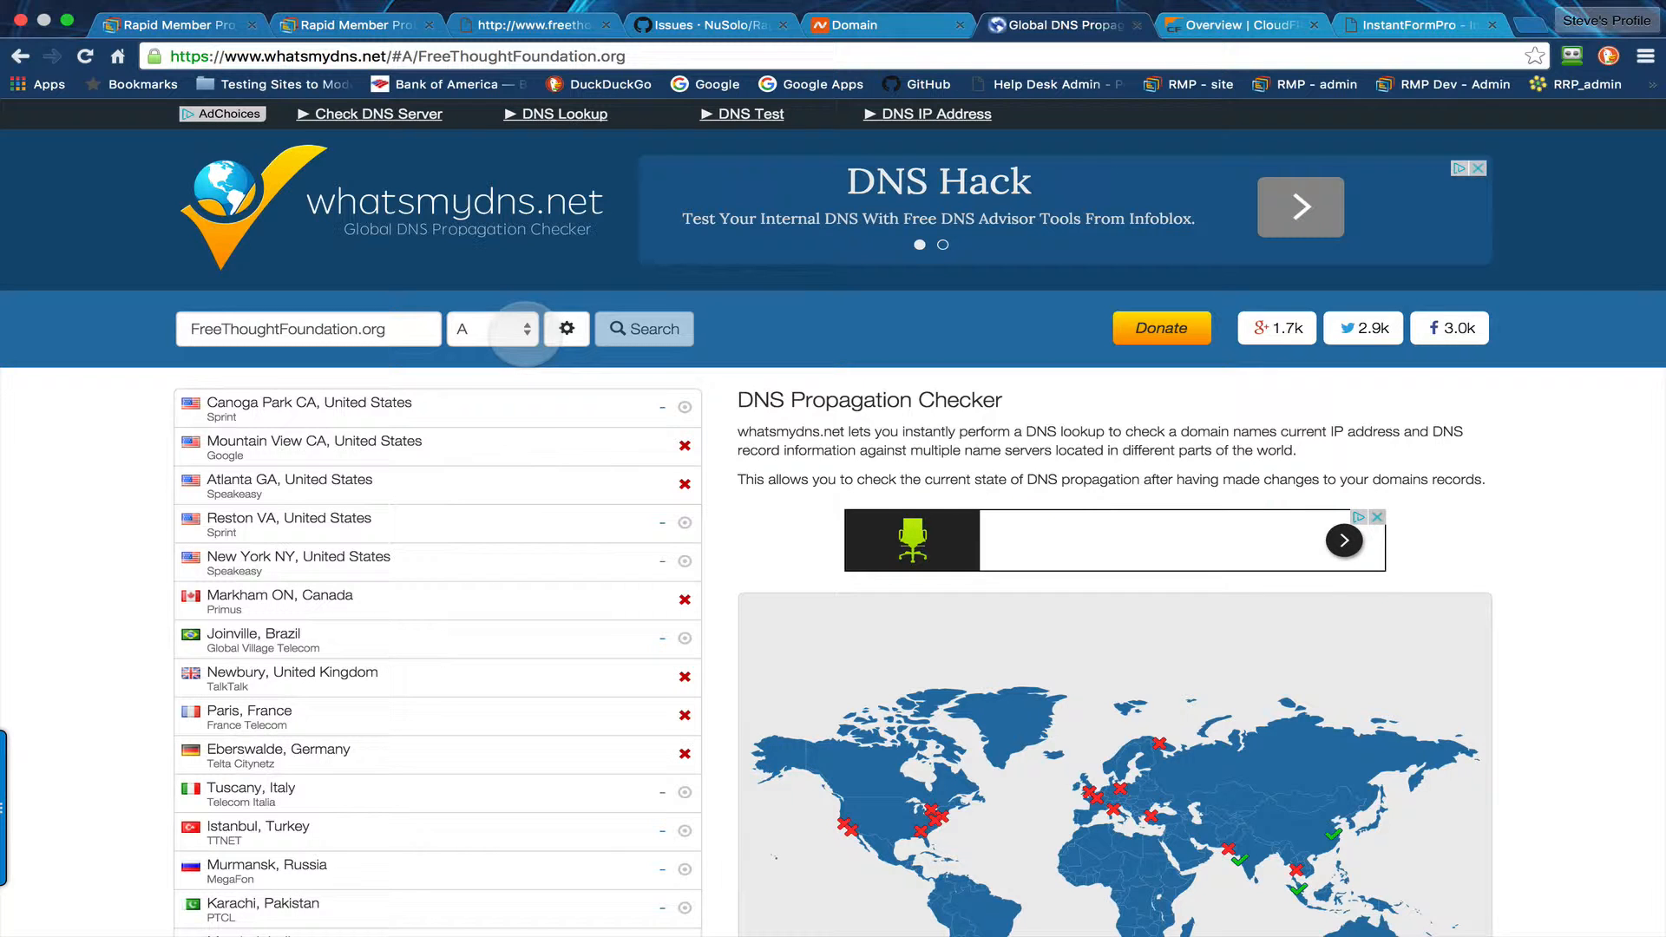
click(525, 330)
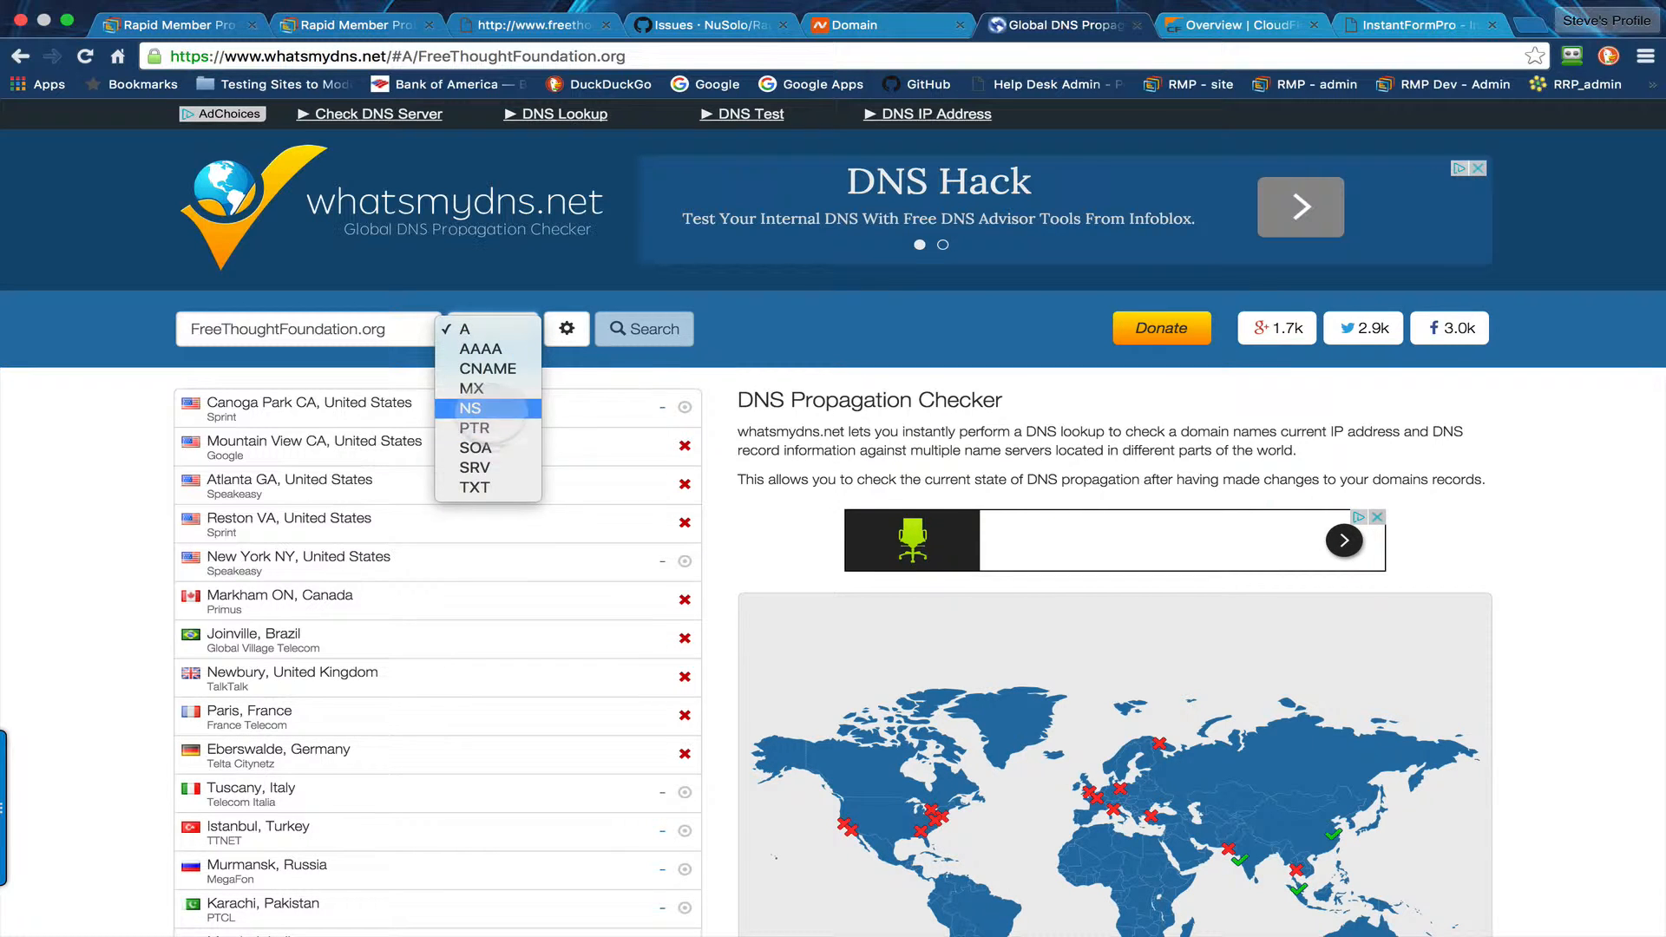
click(493, 408)
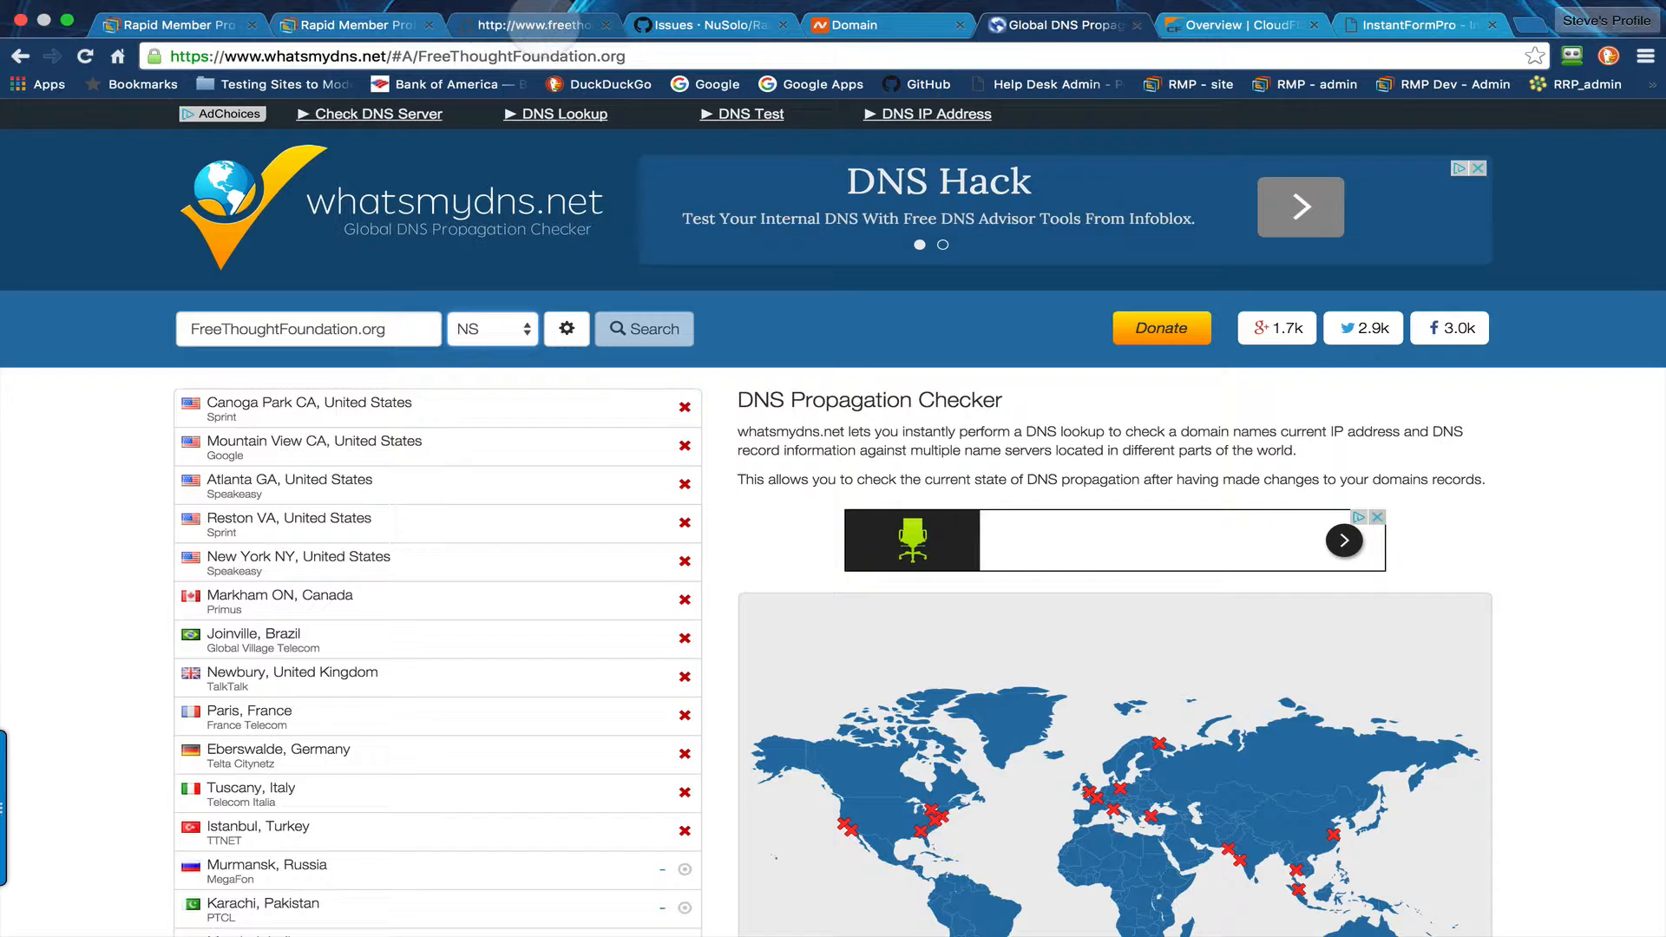
click(530, 24)
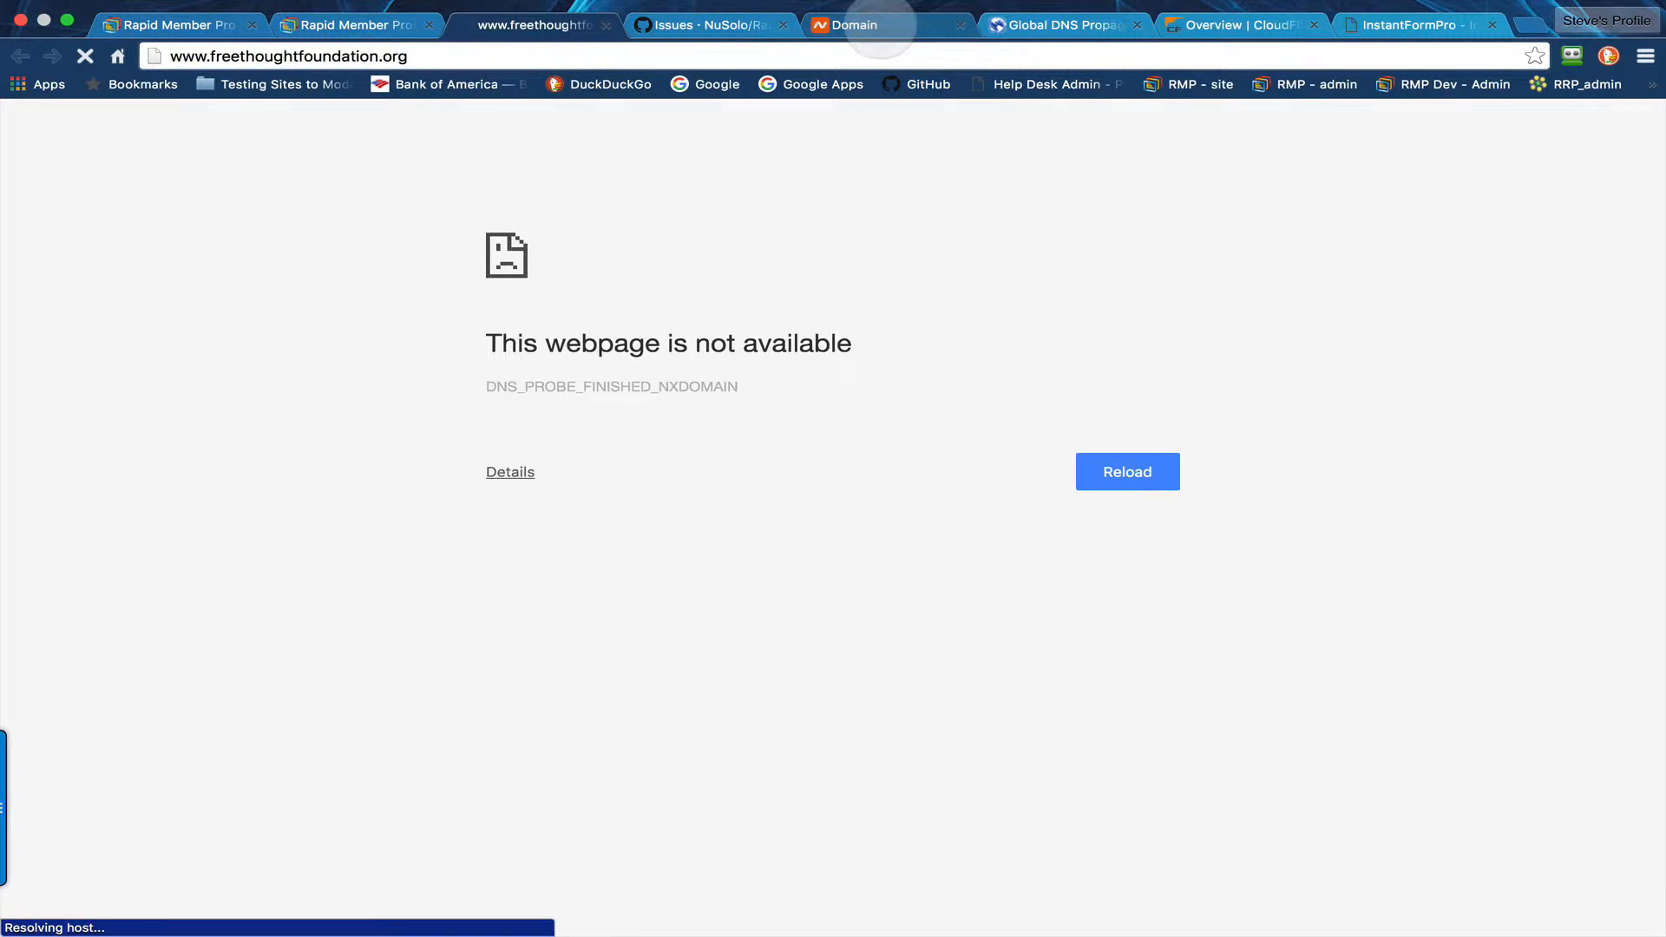
click(881, 26)
- Rerun the NS lookup for FreeThoughtFoundation.org on whatsmydns.net and examine the nameserver results for all locations
click(1058, 26)
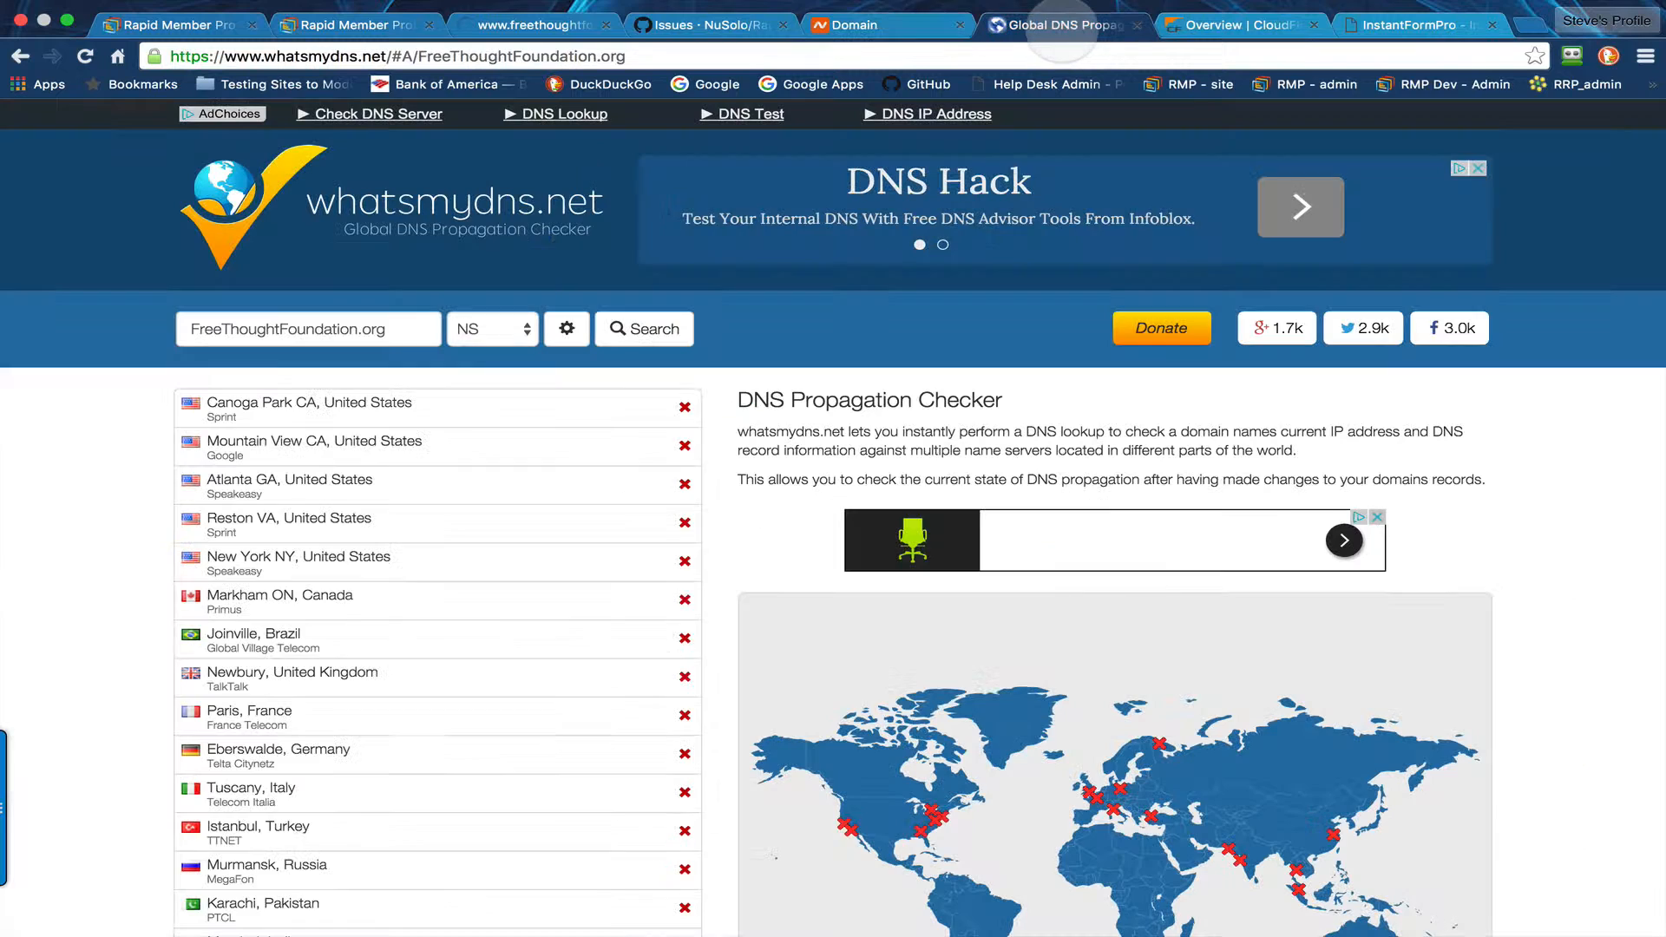
click(632, 329)
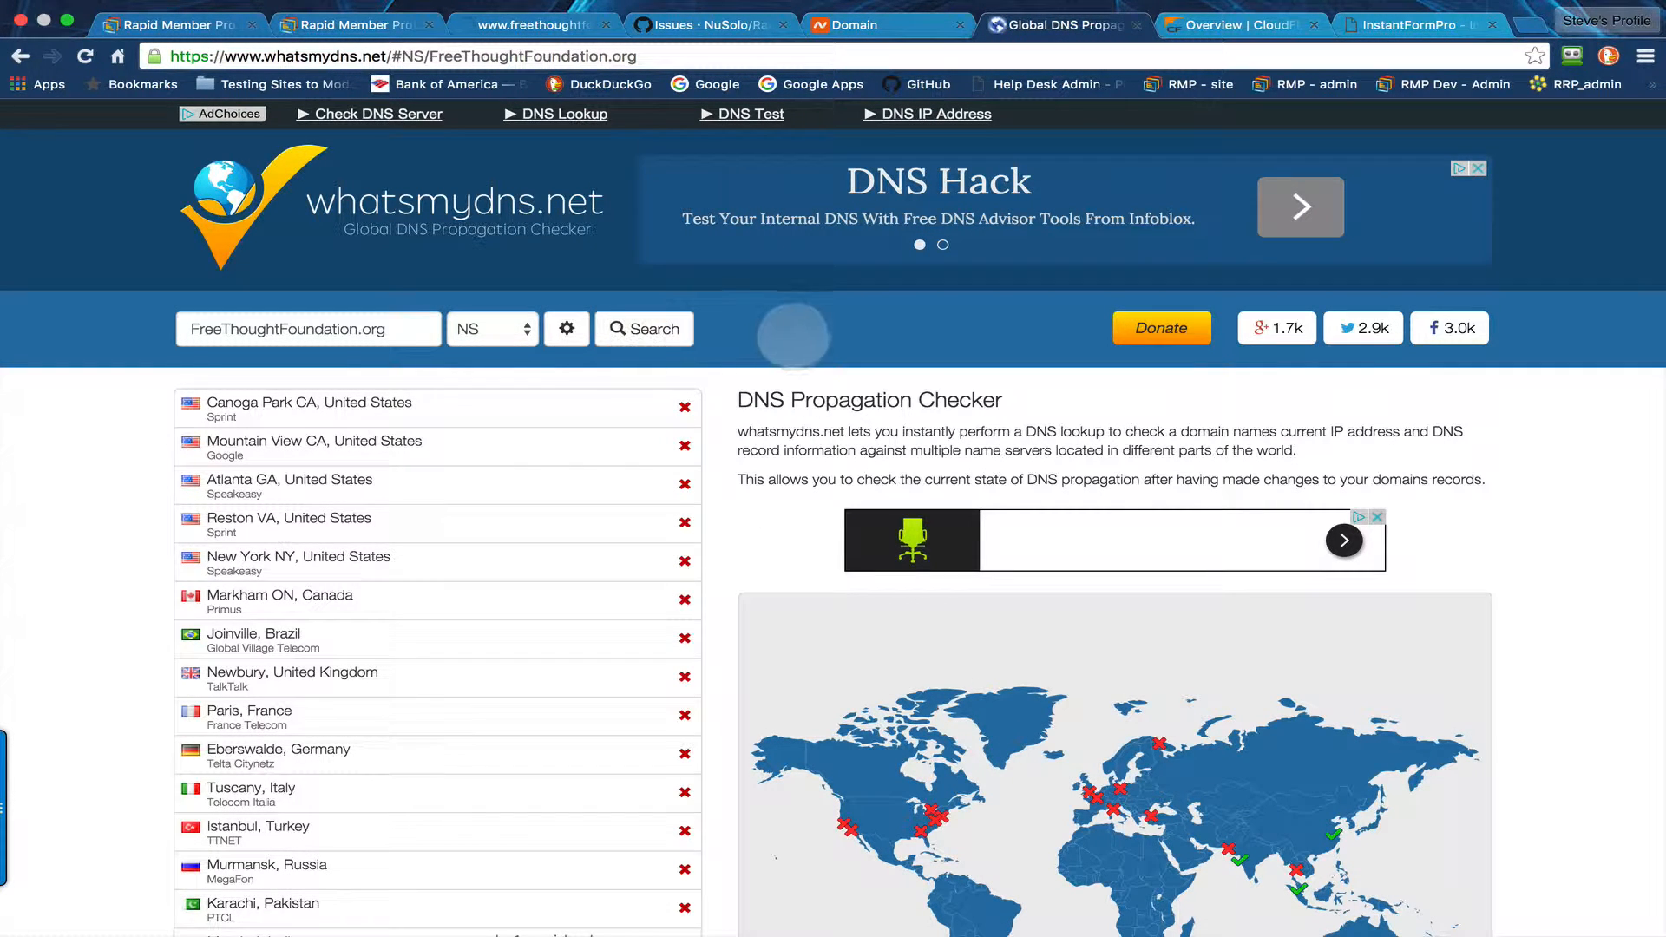
scroll(672, 629, down, 3)
scroll(677, 625, down, 5)
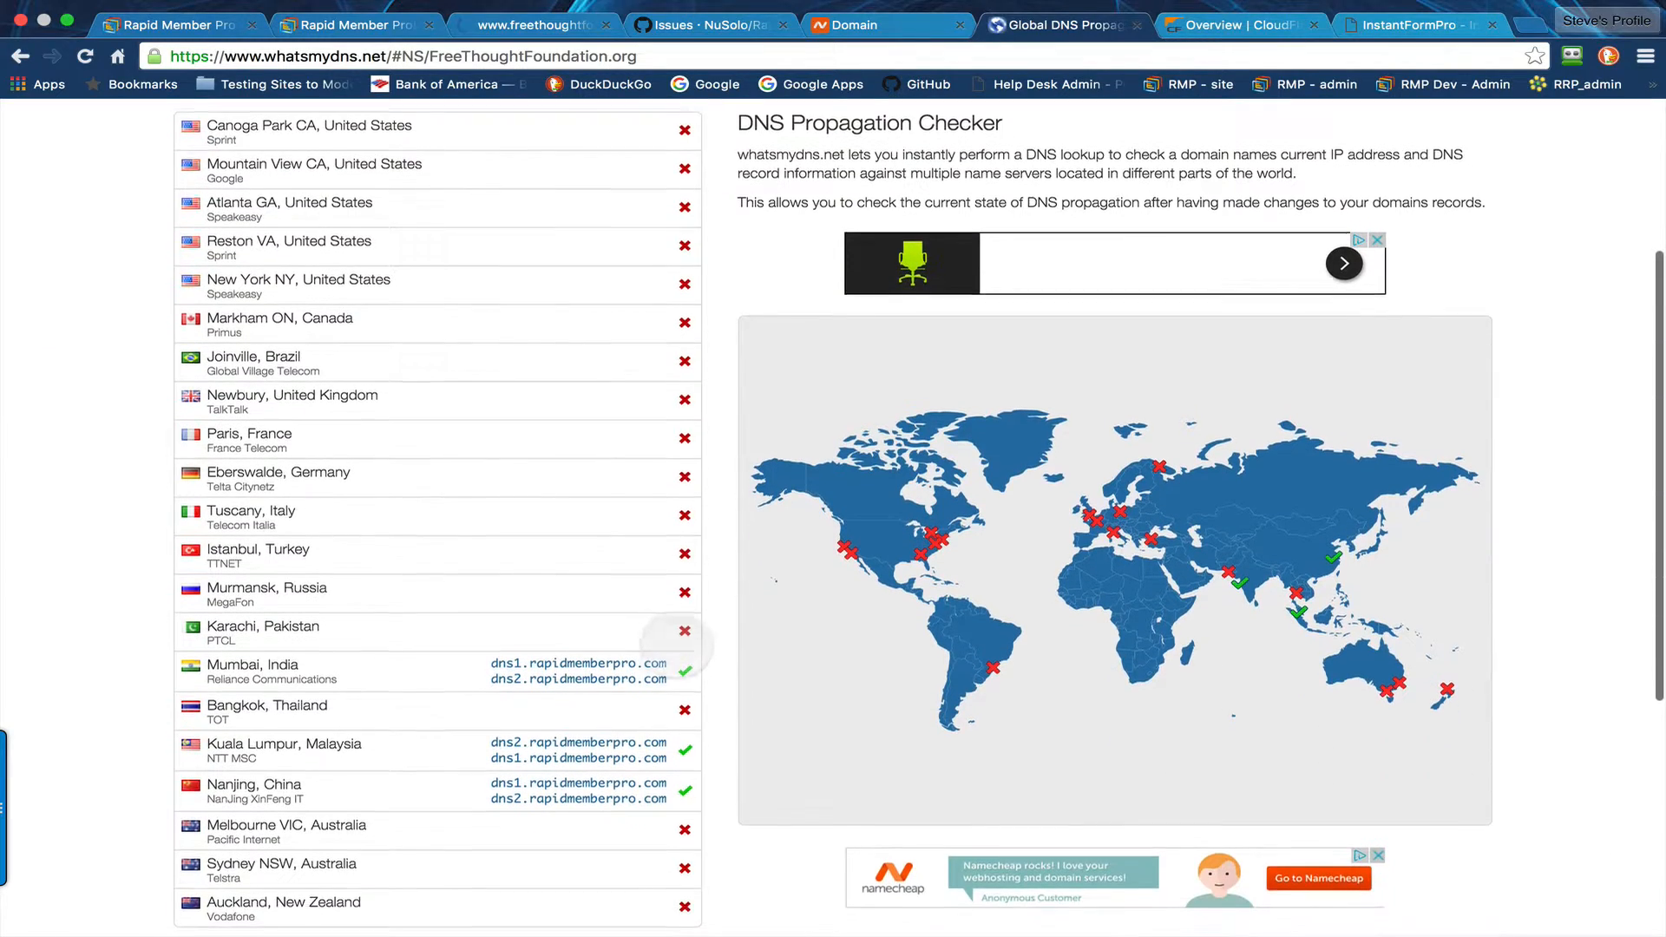
scroll(622, 680, up, 8)
scroll(623, 679, up, 3)
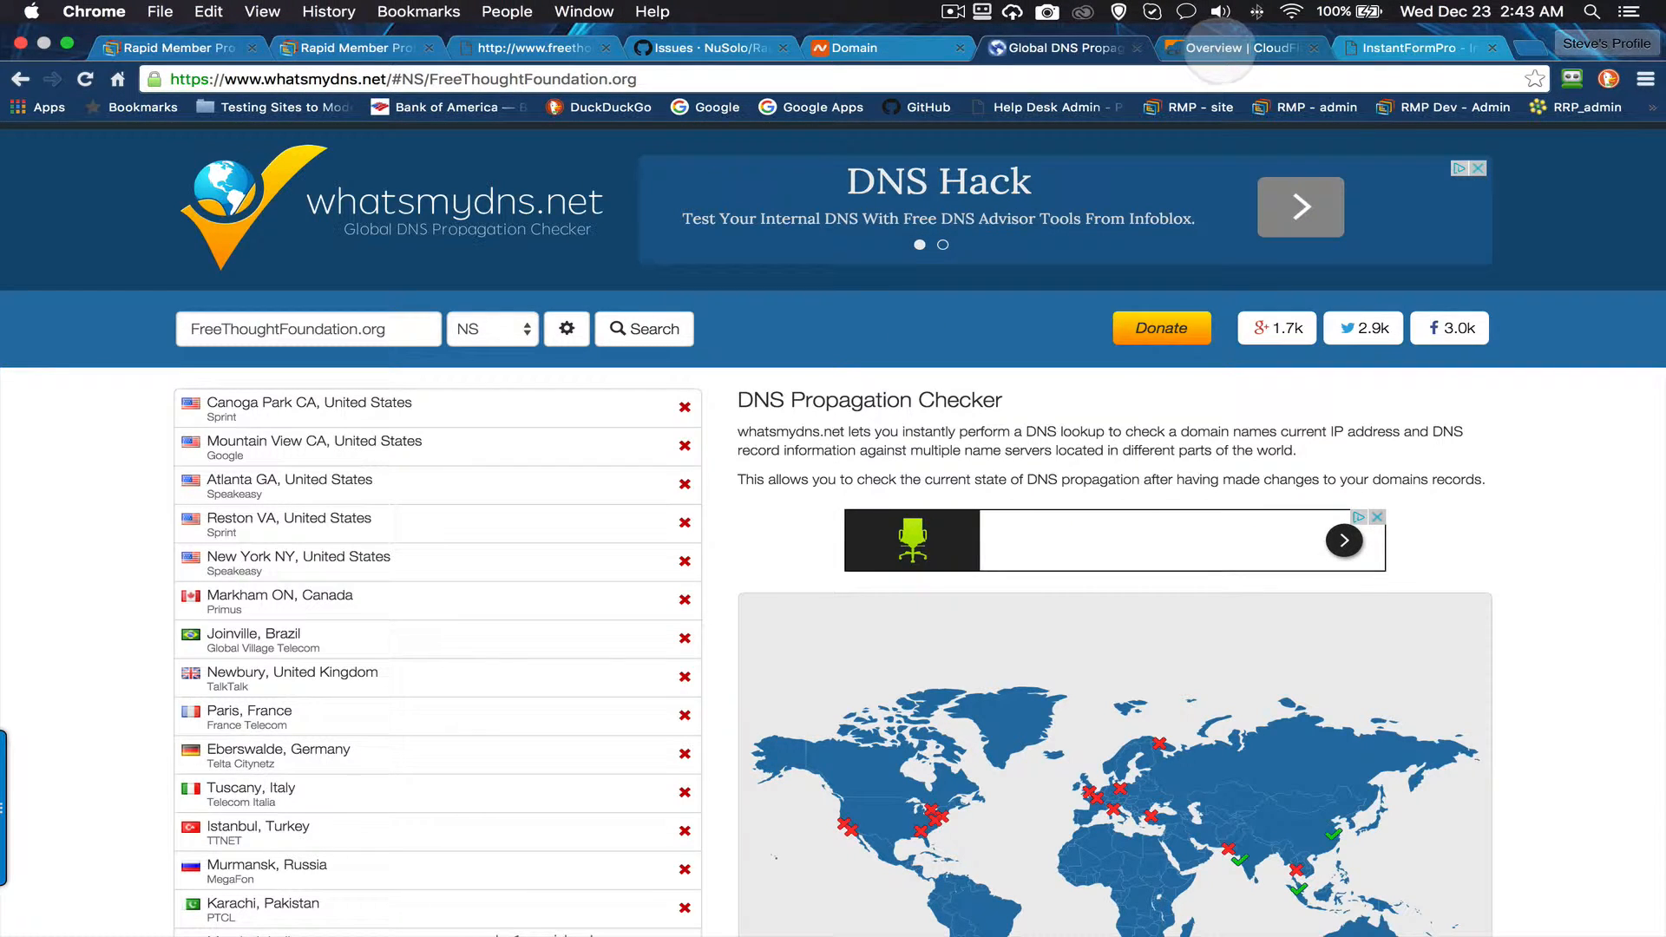
- Have CloudFlare recheck the nameservers of freethoughtfoundation.org and return to the Rapid Member Pro Domain Setup lesson
click(1219, 50)
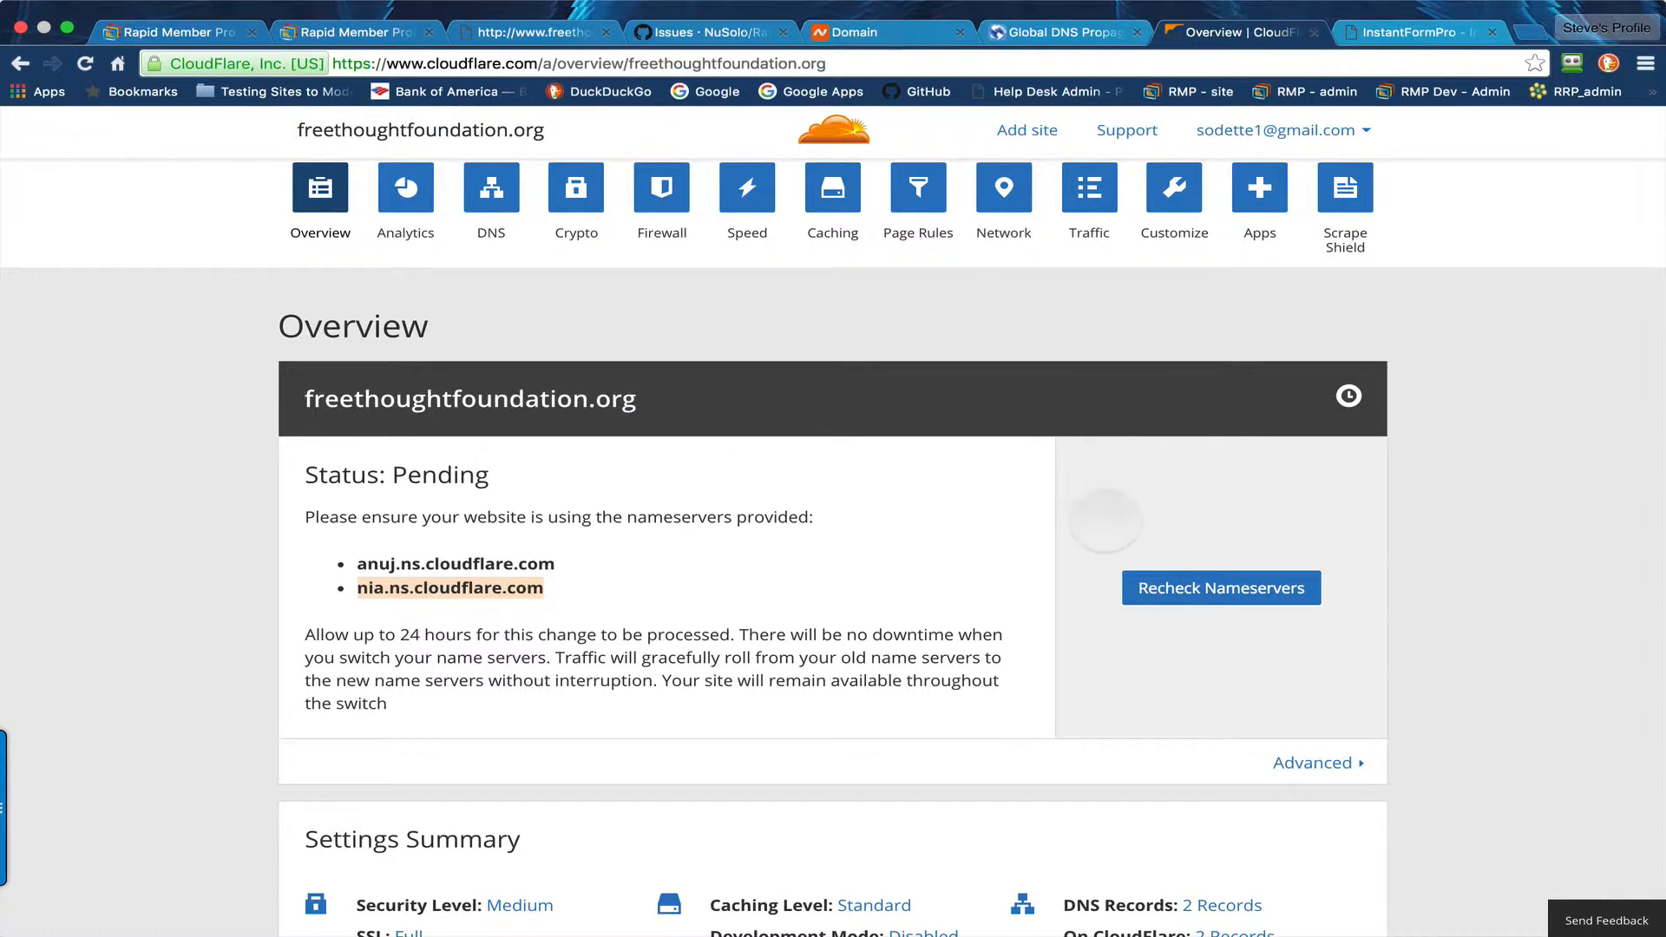
click(1243, 587)
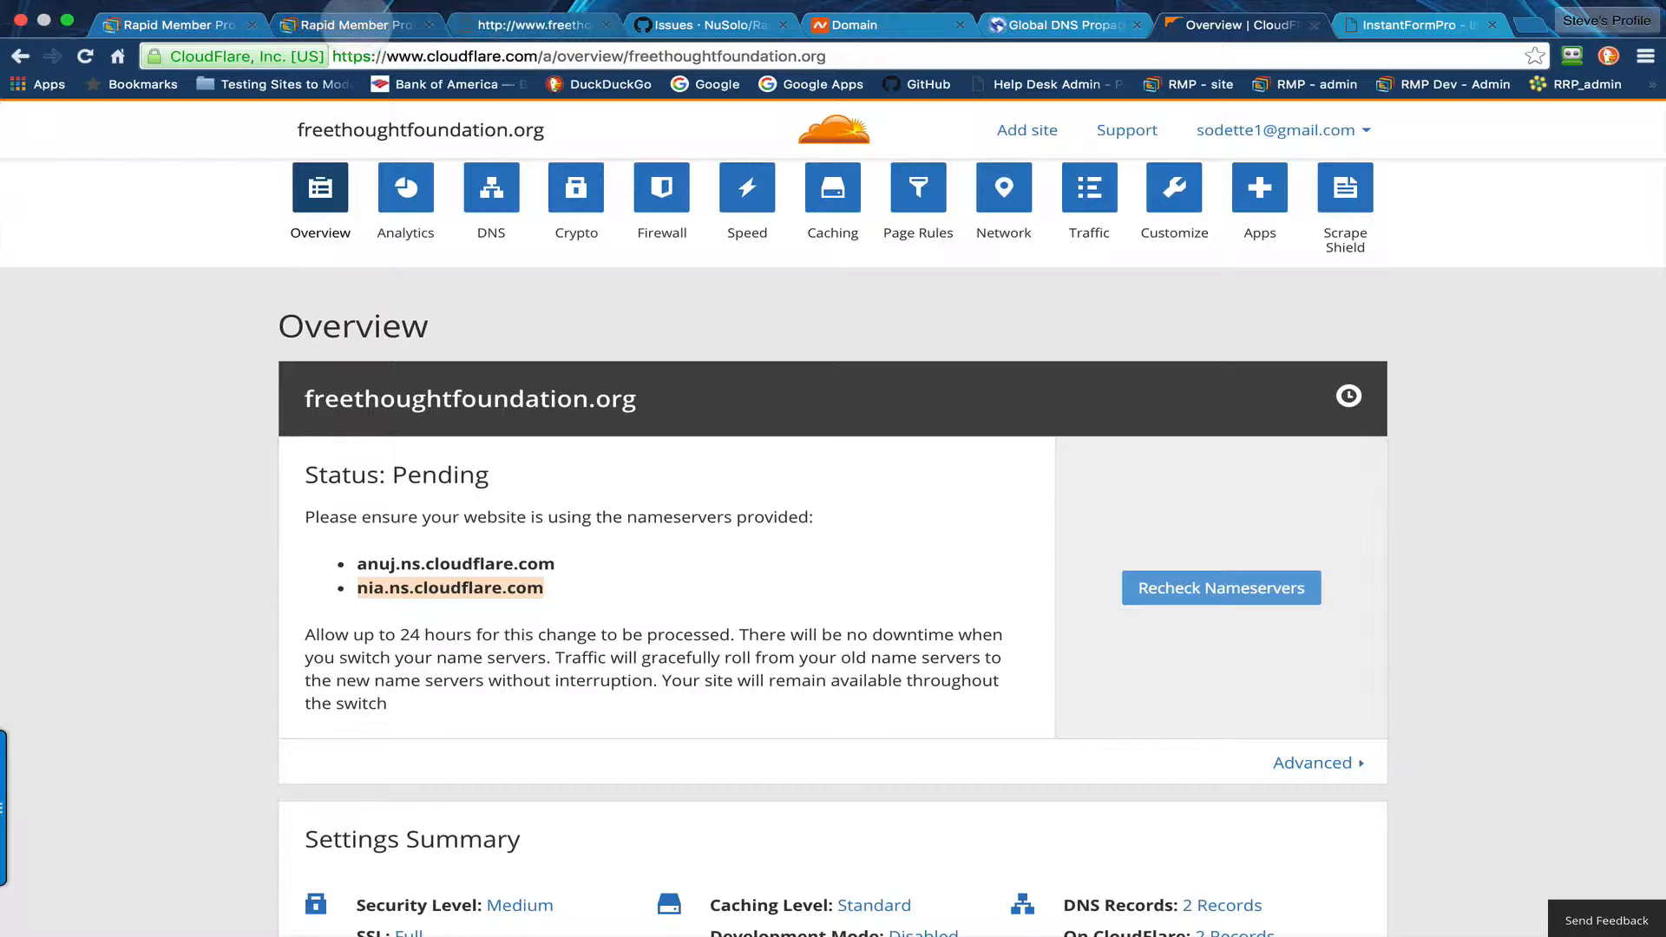
click(356, 24)
scroll(495, 313, up, 8)
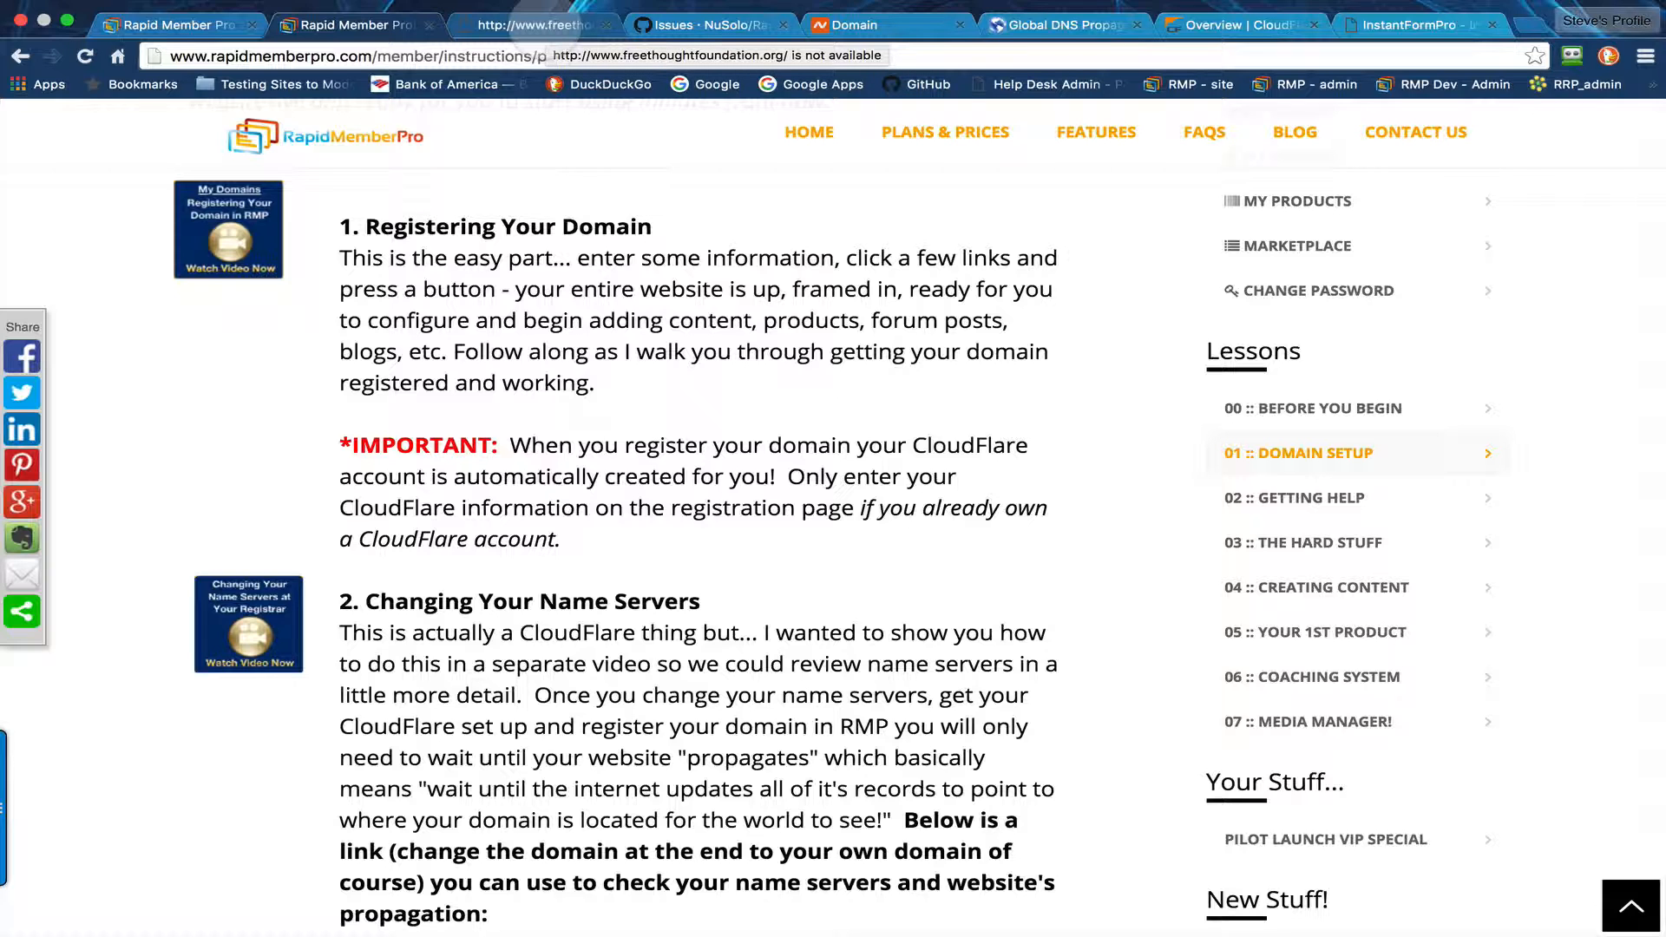
click(529, 25)
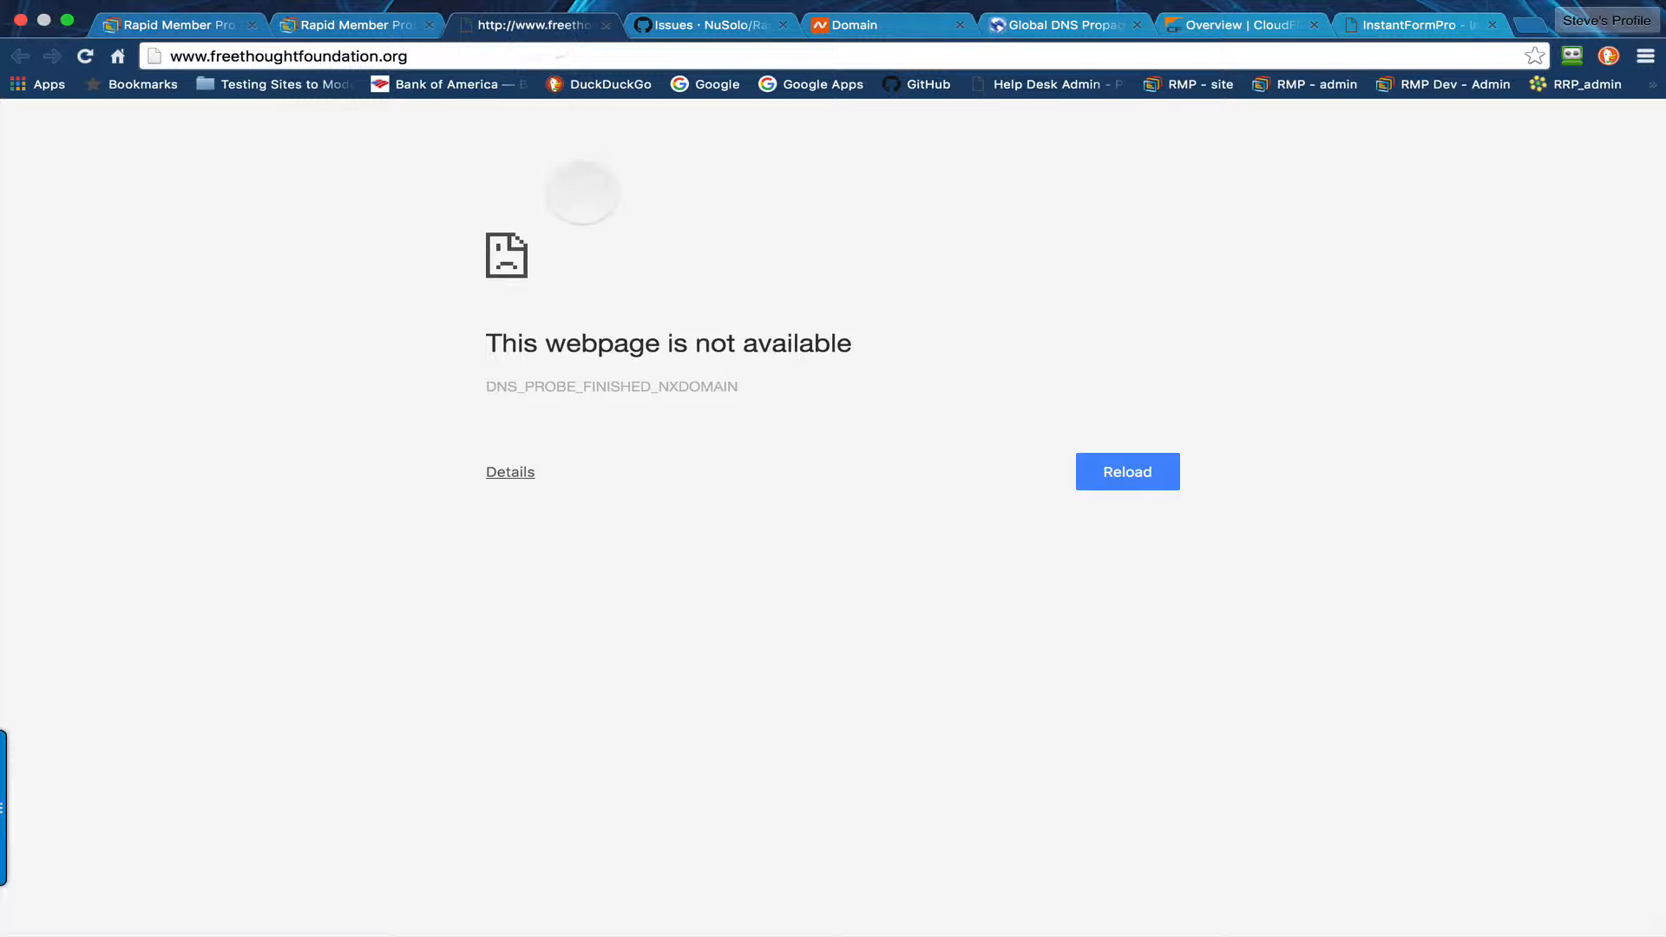
click(1068, 24)
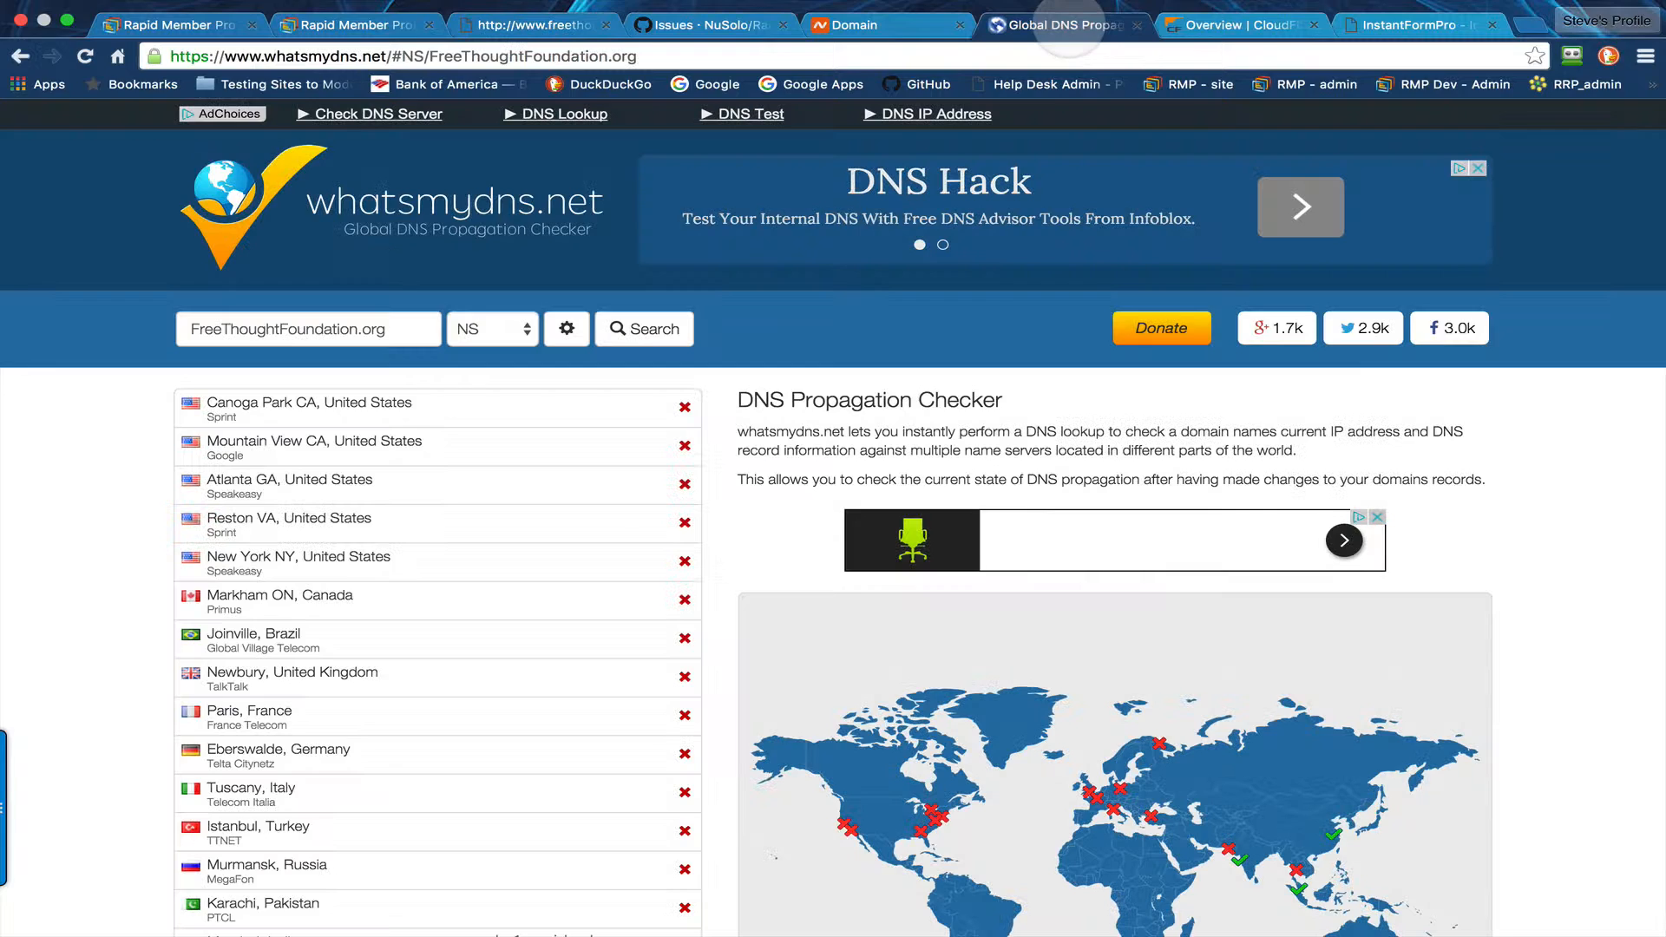
click(1232, 24)
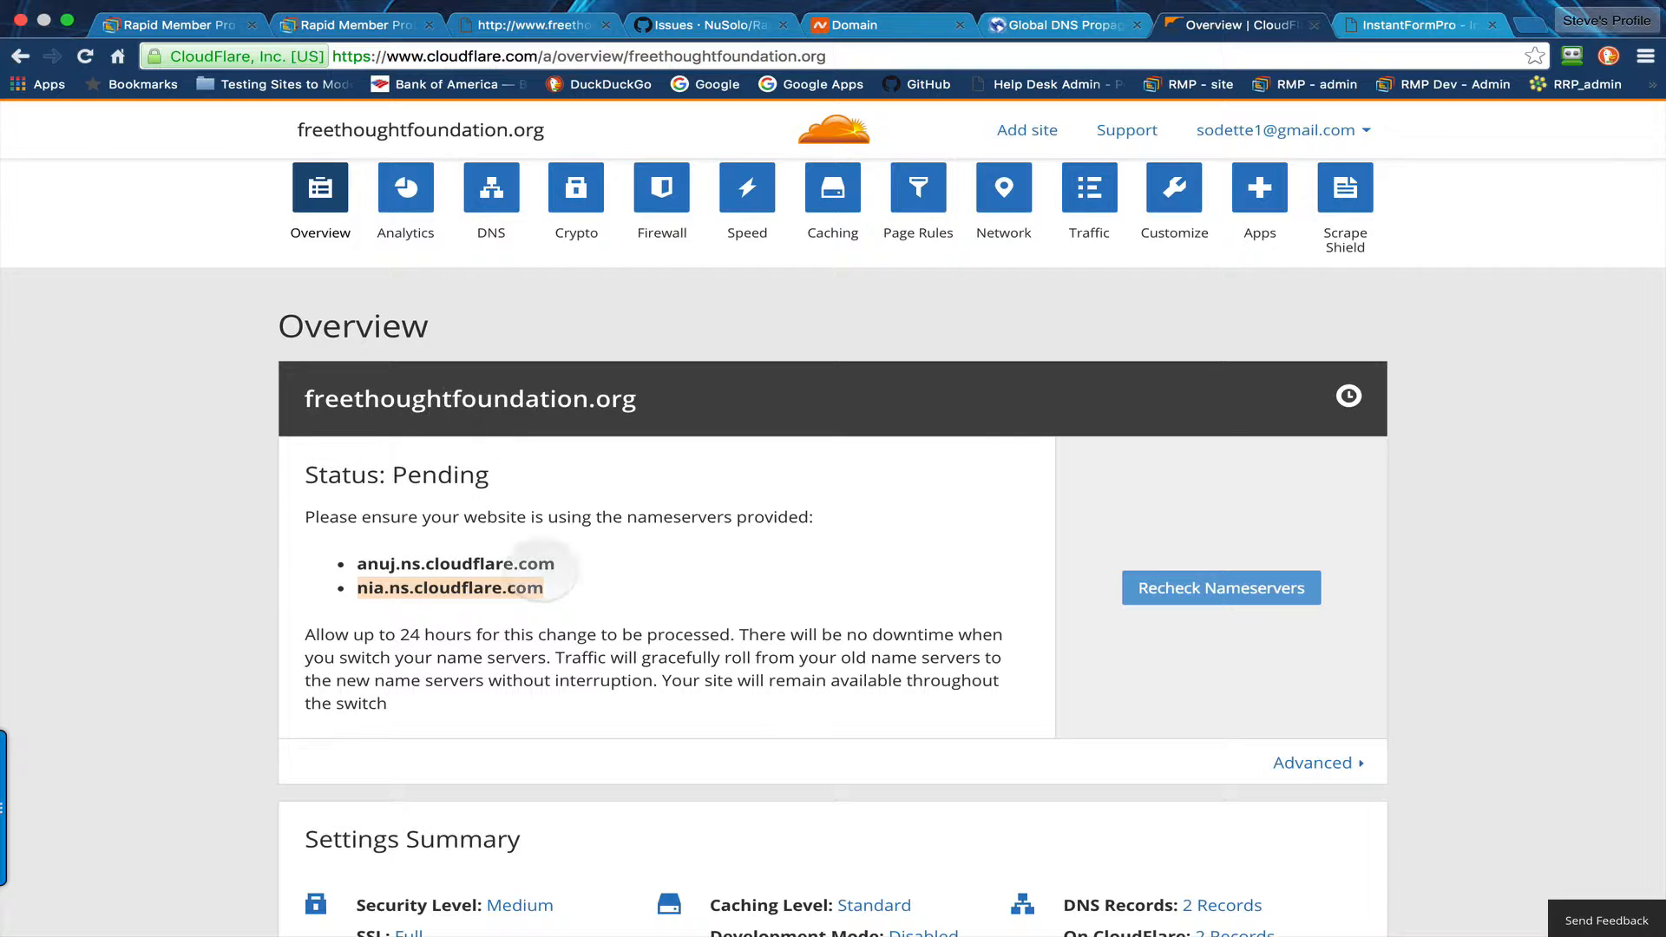
click(1222, 587)
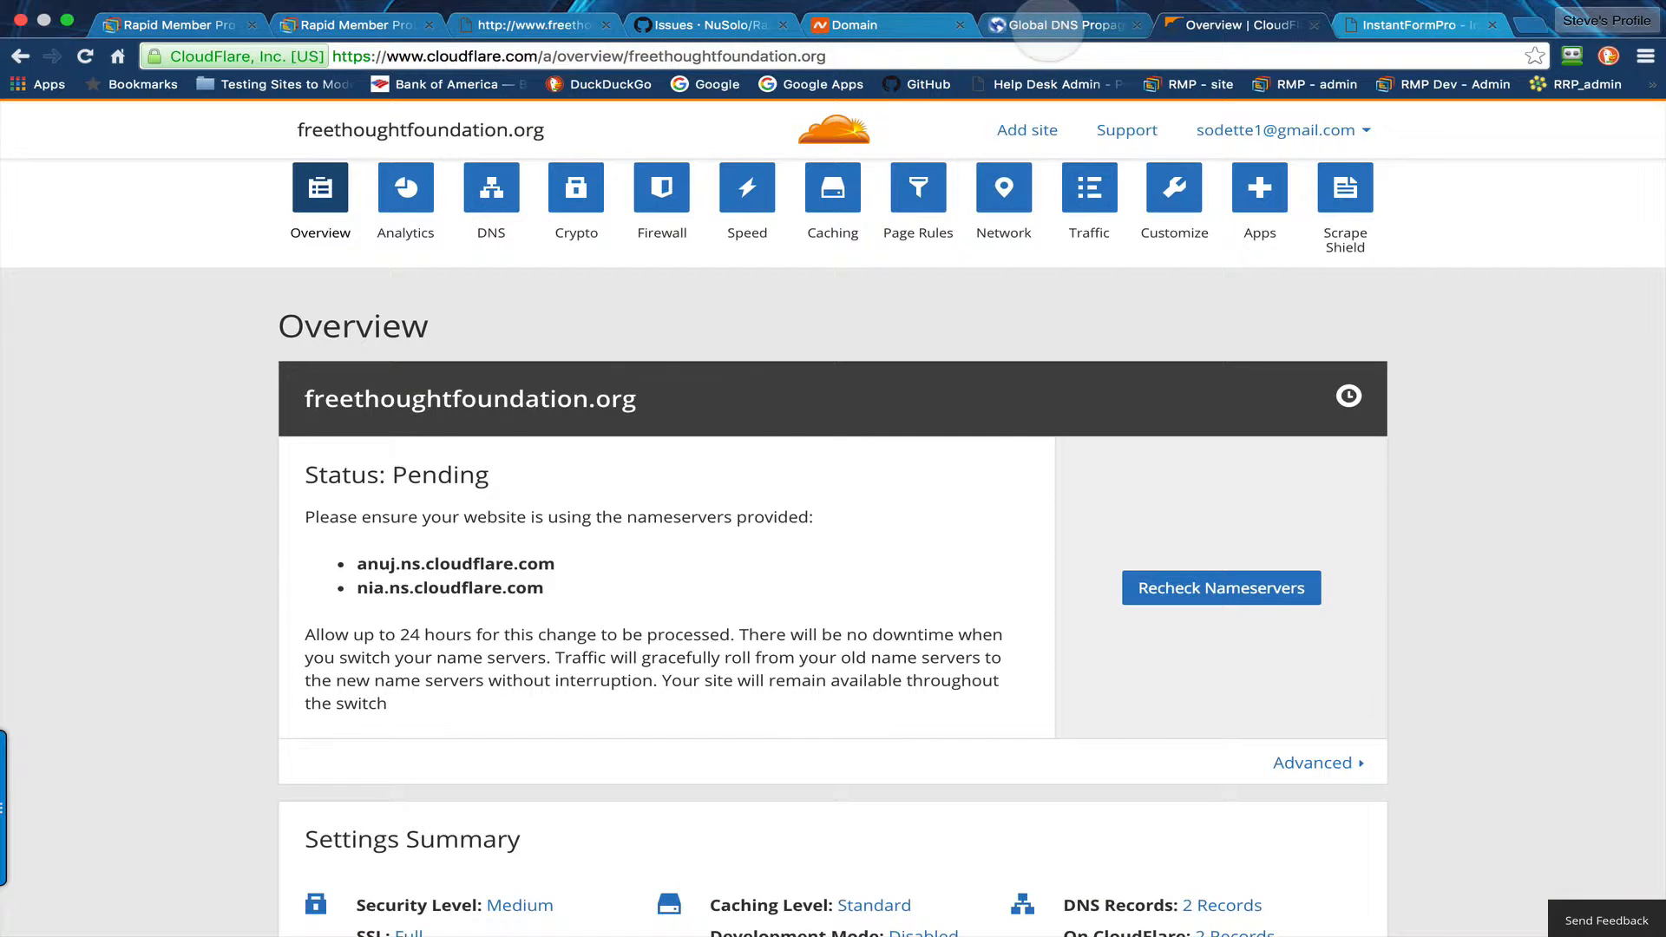
- Rerun the NS propagation lookup for FreeThoughtFoundation.org on whatsmydns.net and look through the location results
click(1065, 24)
click(651, 328)
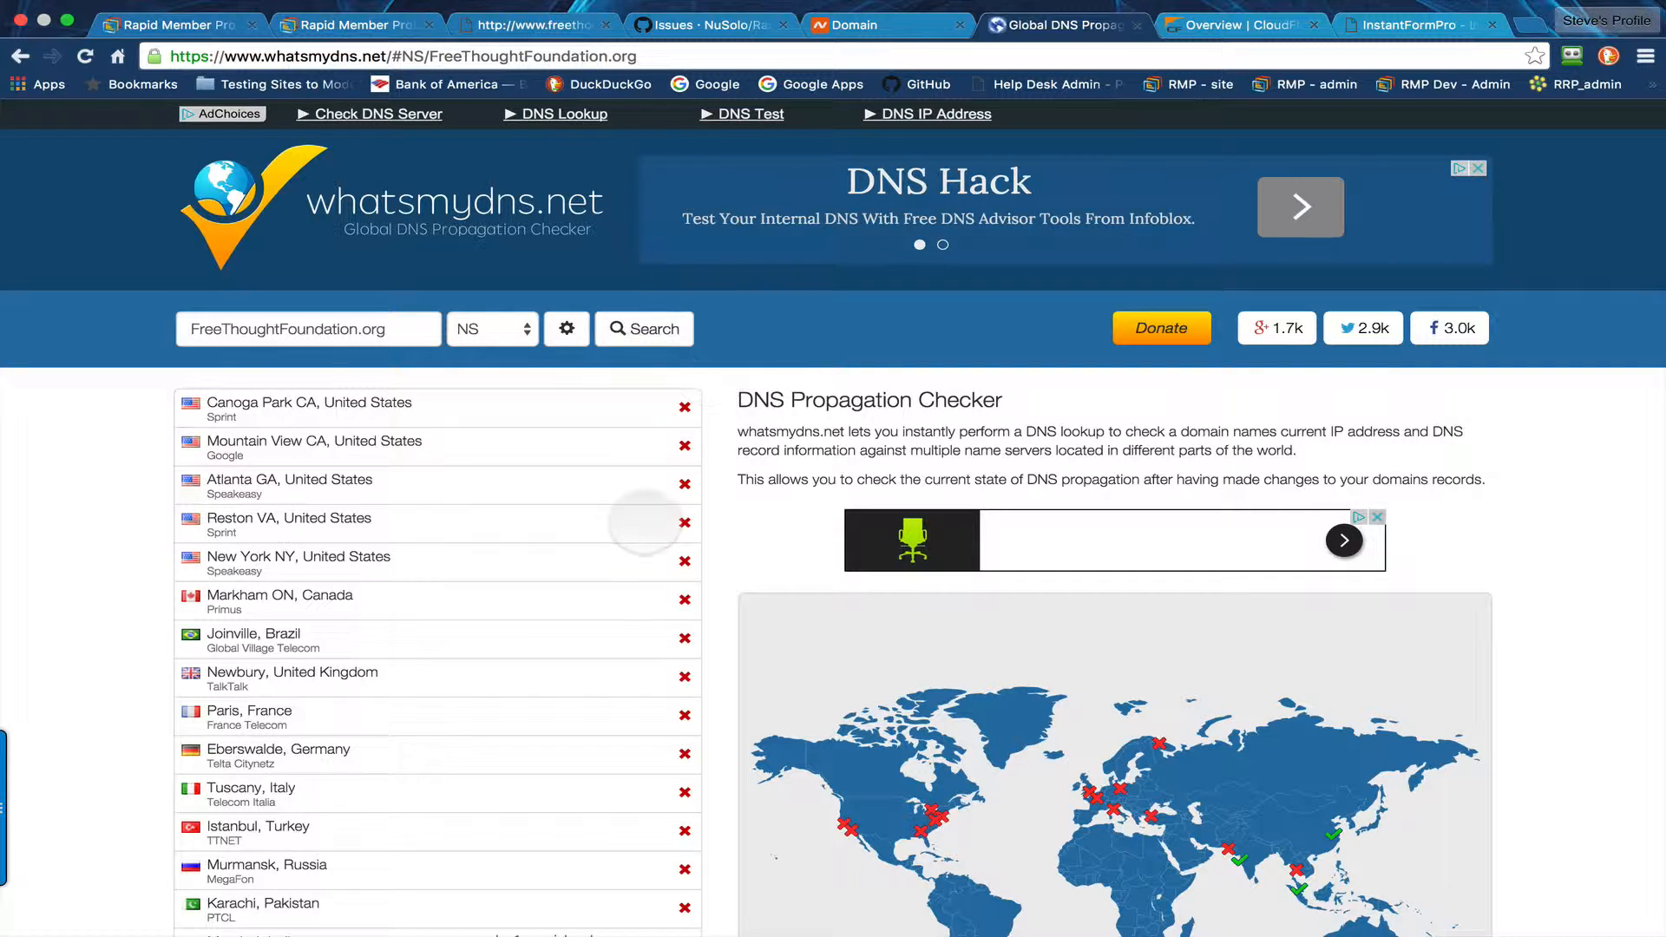
scroll(605, 526, down, 7)
scroll(605, 526, up, 7)
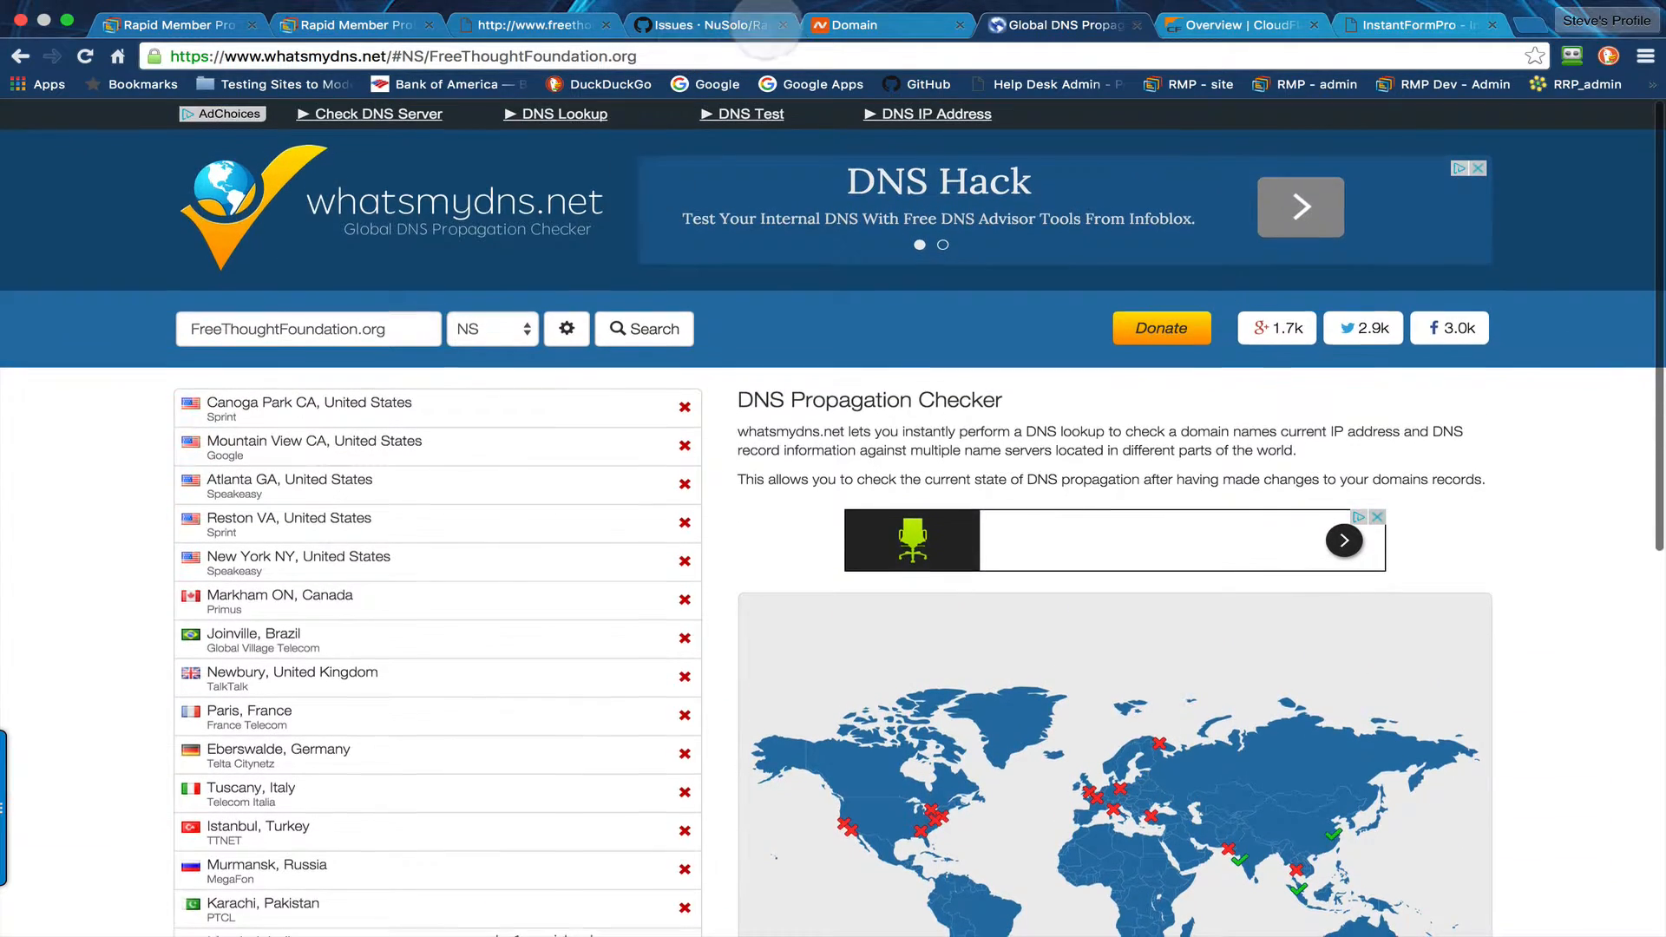
- Review the custom nameservers in freethoughtfoundation.org's Namecheap domain details and close that page
click(873, 25)
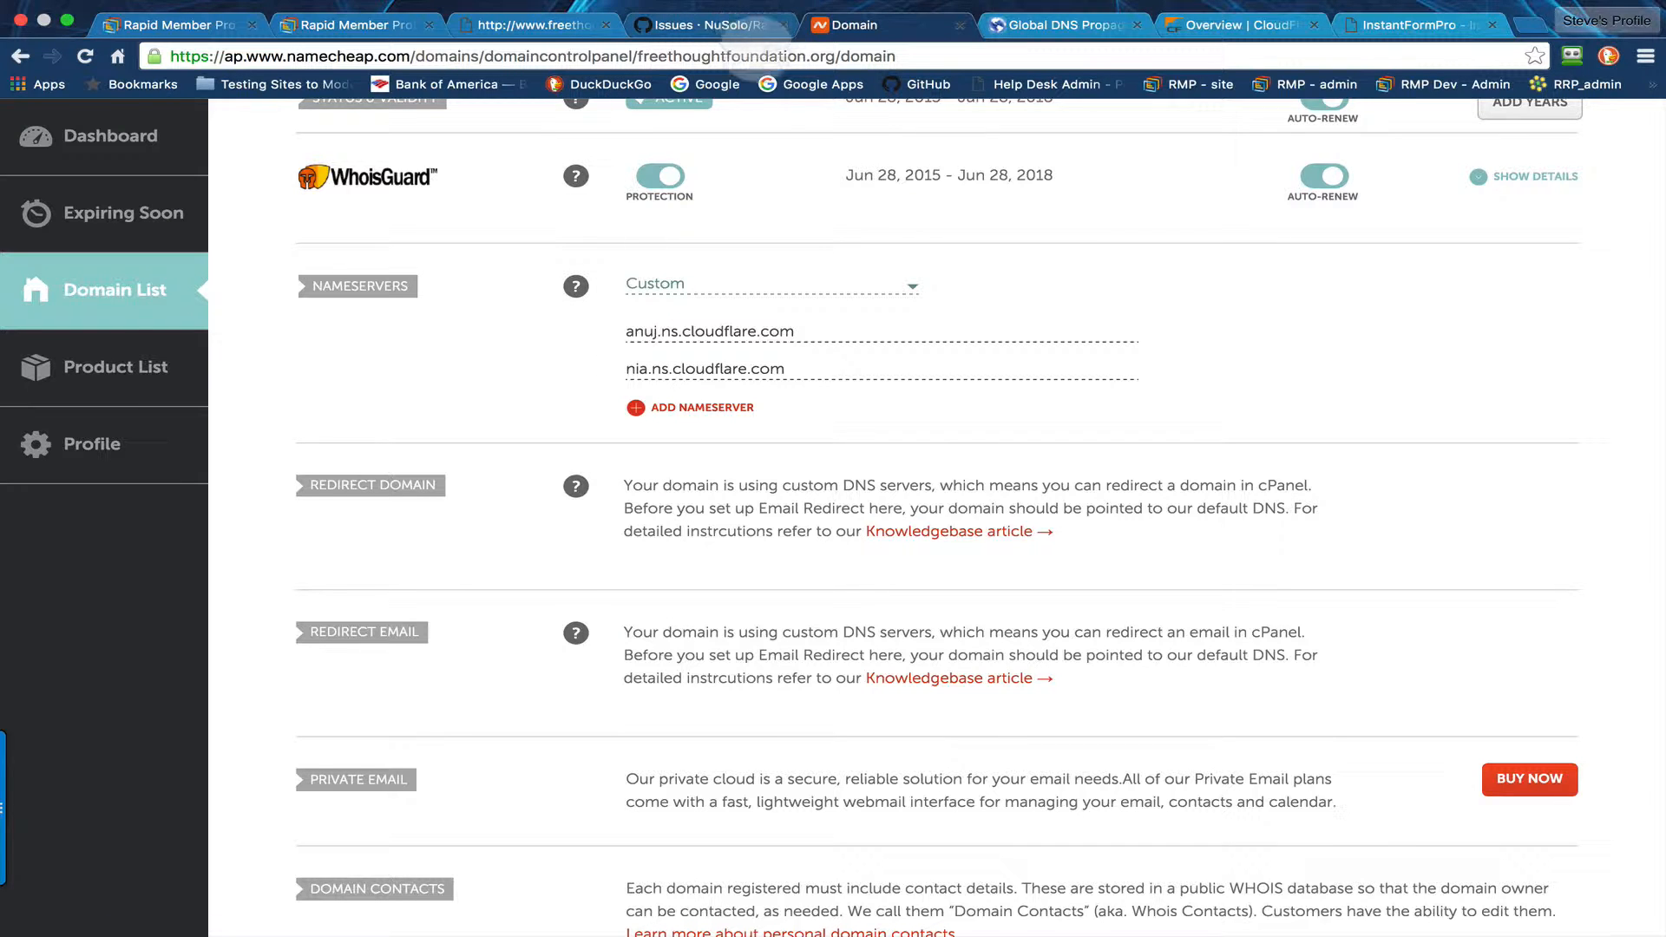
scroll(1470, 327, up, 5)
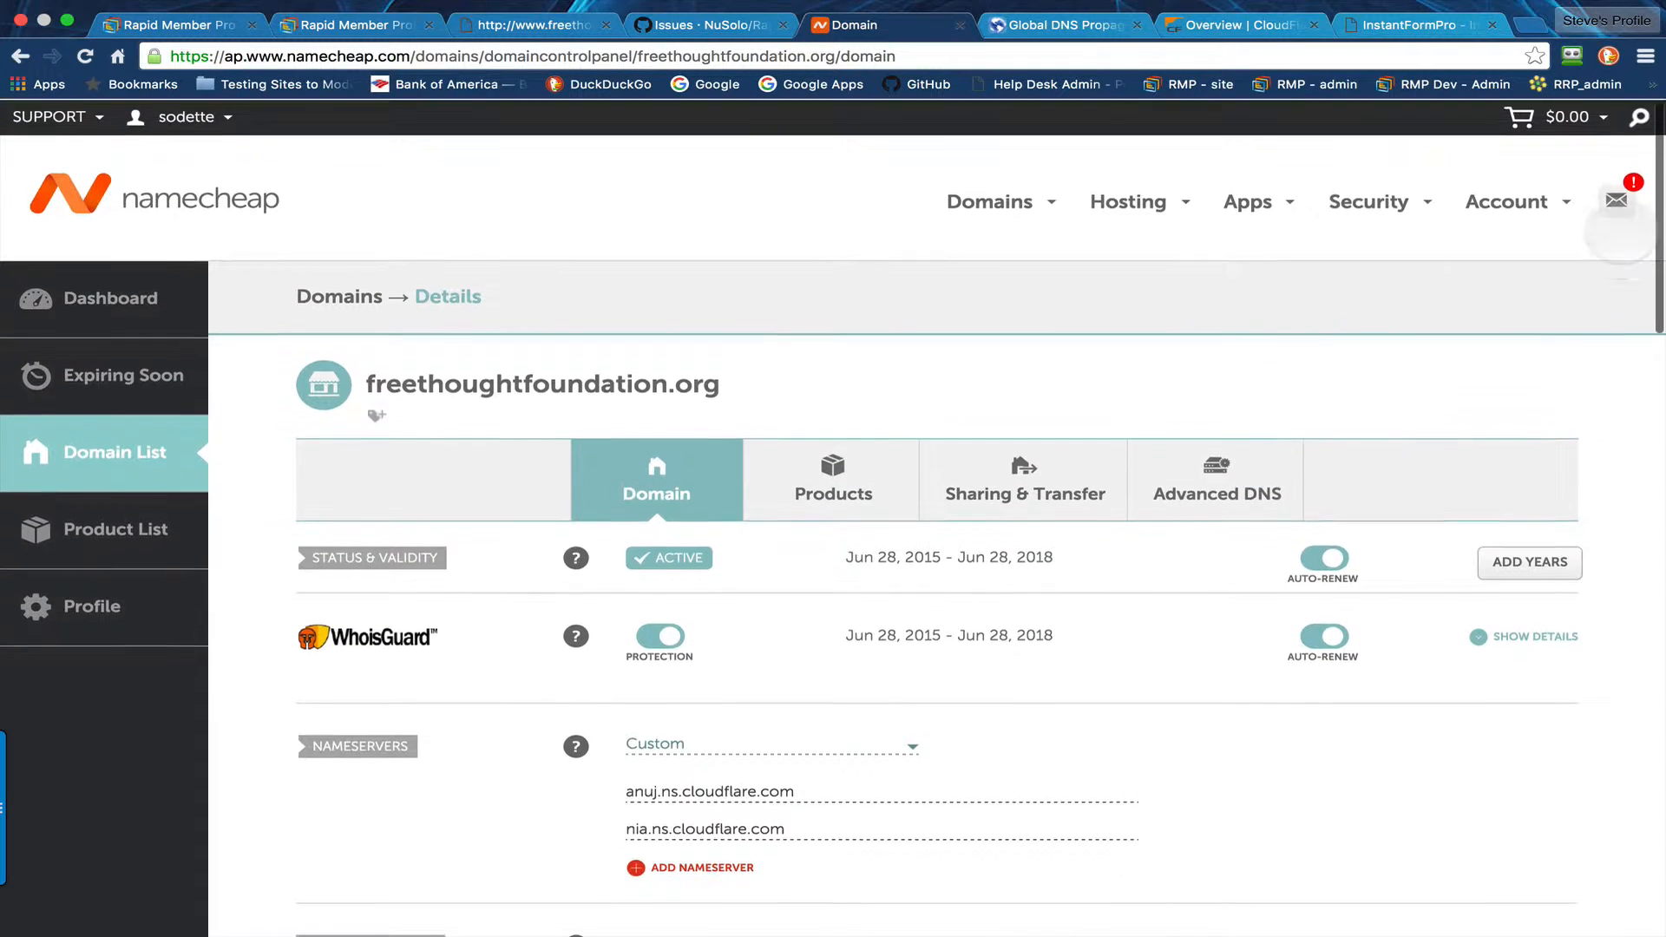
mouse_move(1587, 120)
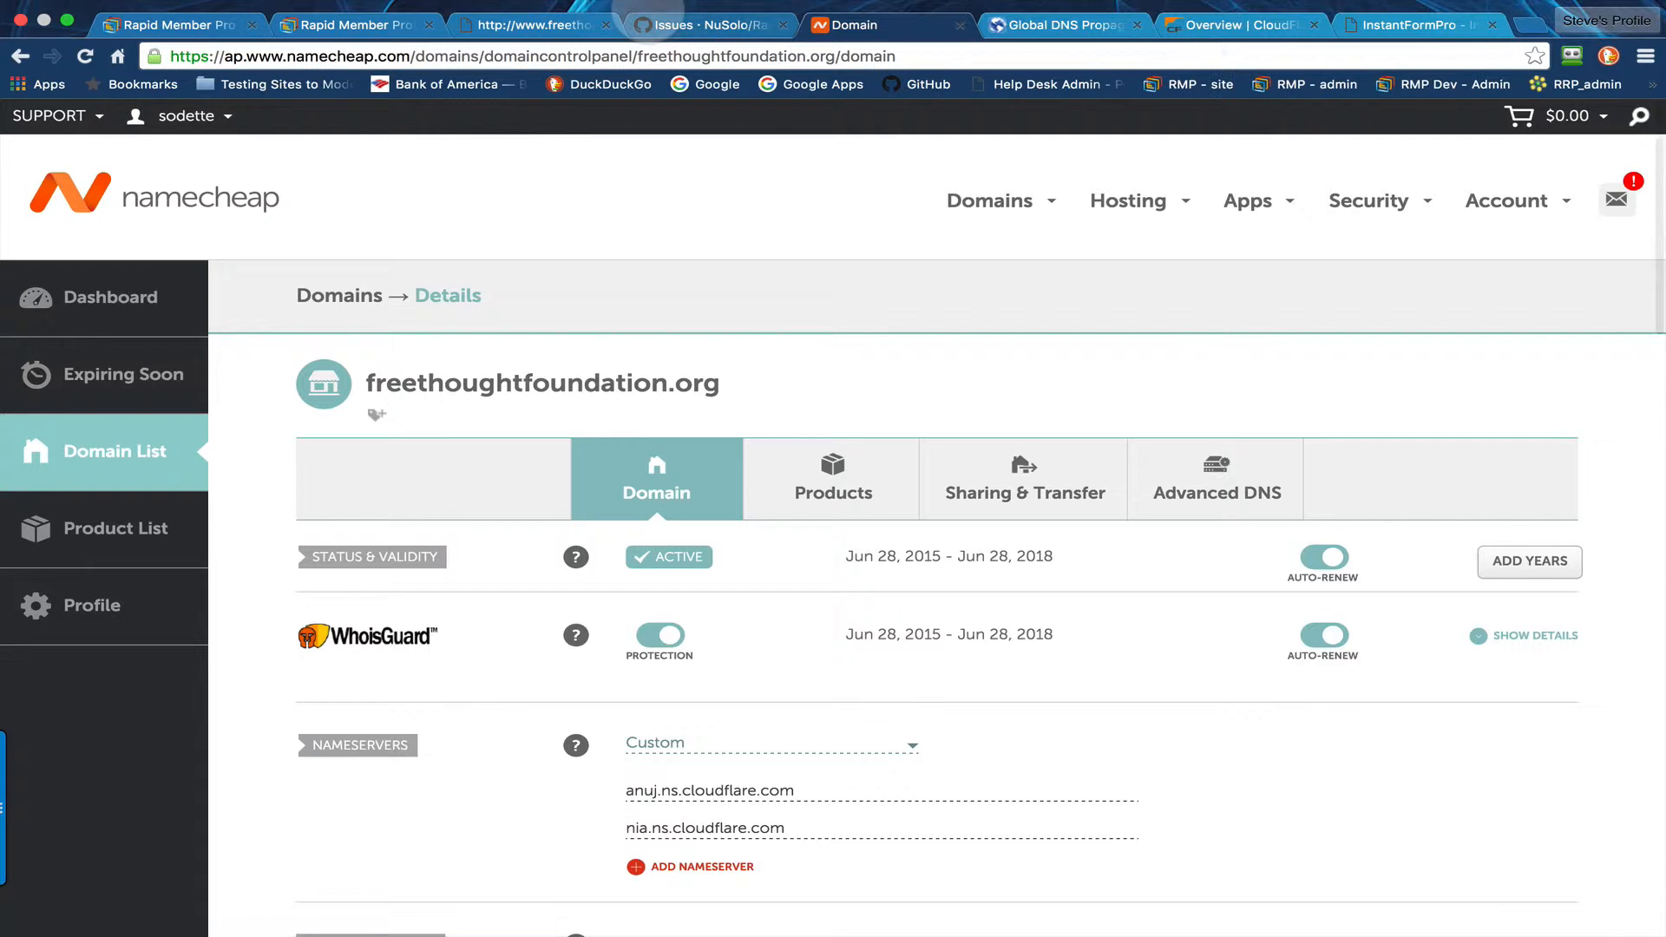
click(960, 24)
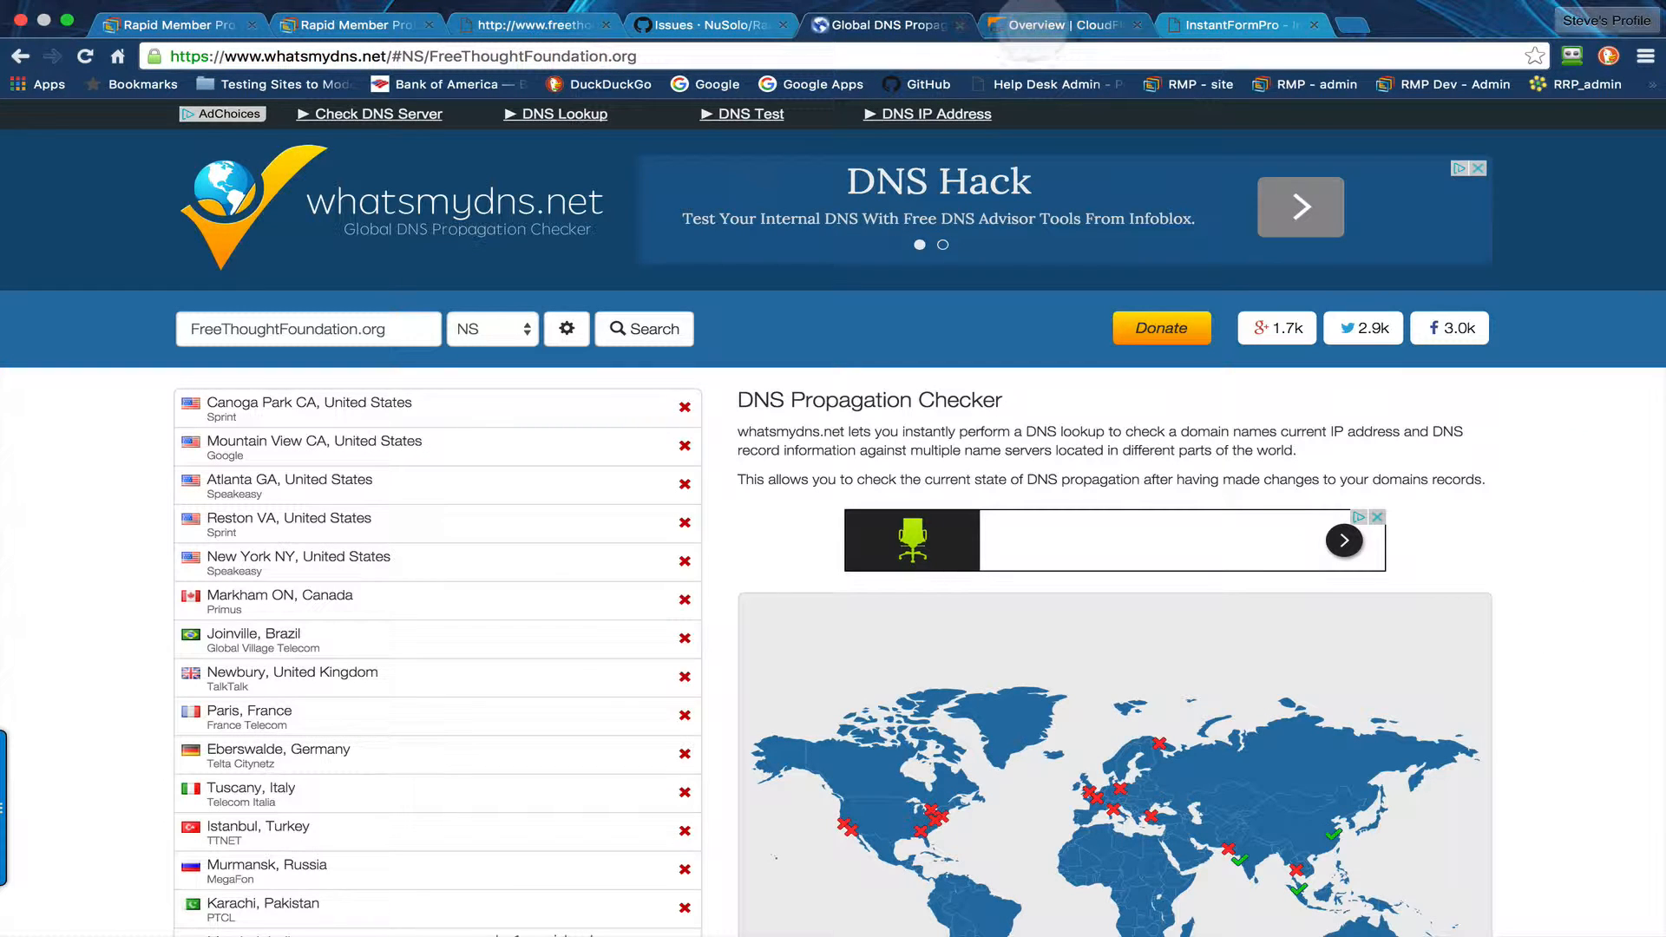
- Request another CloudFlare nameserver recheck for freethoughtfoundation.org and try loading the website again
click(1044, 26)
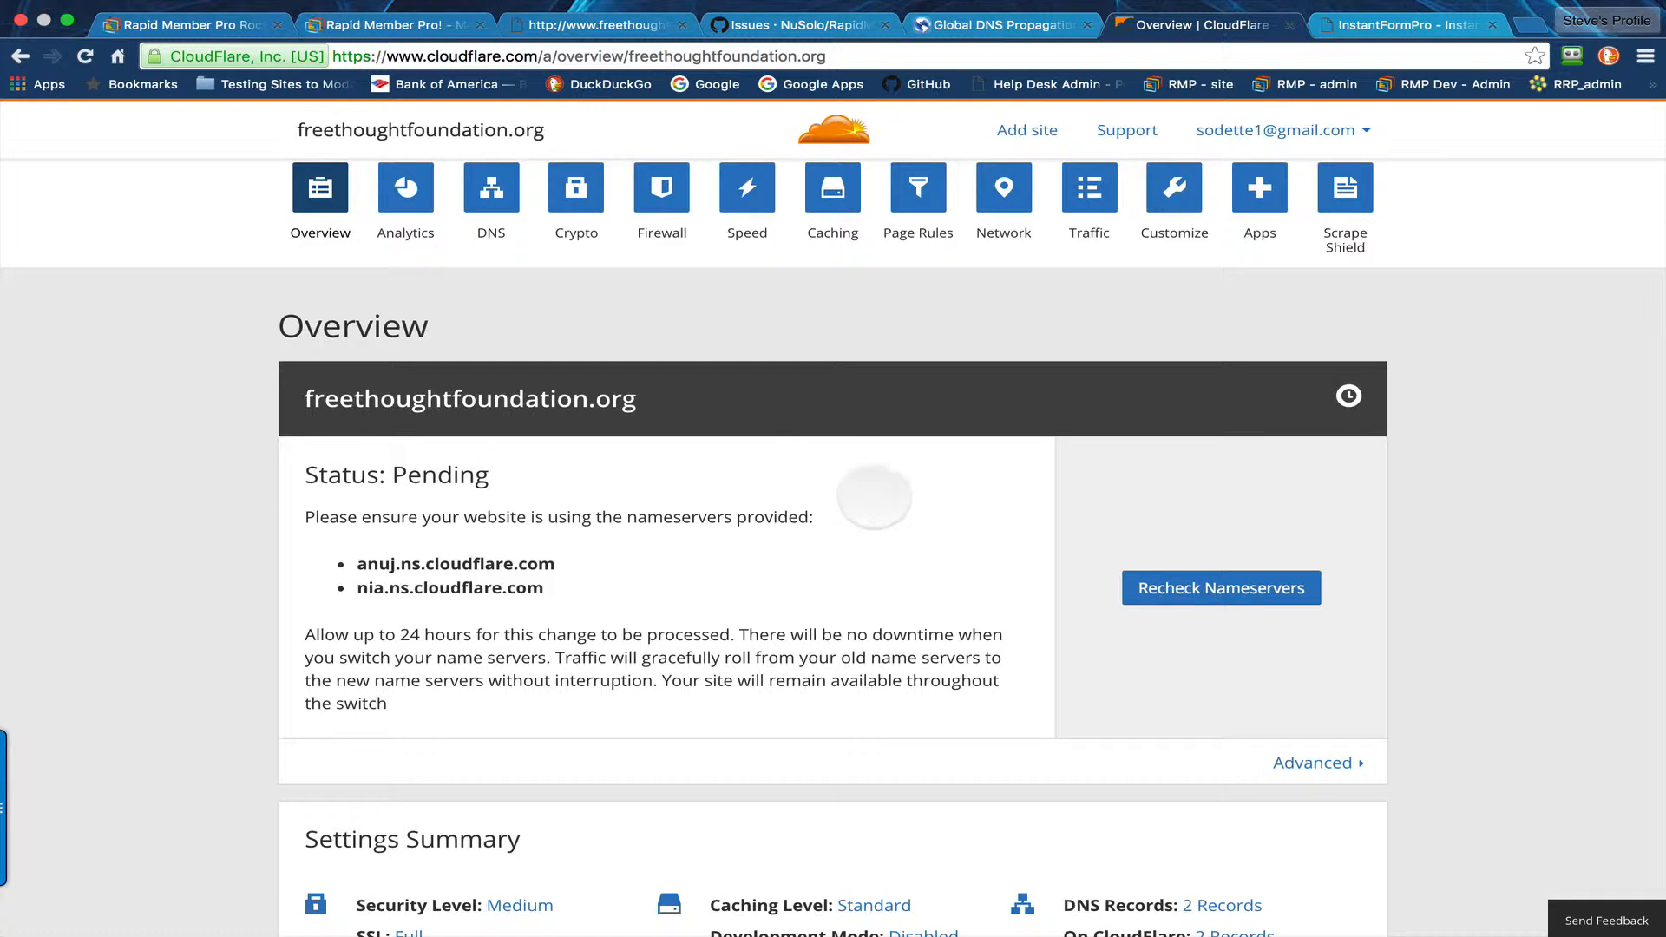
click(1149, 591)
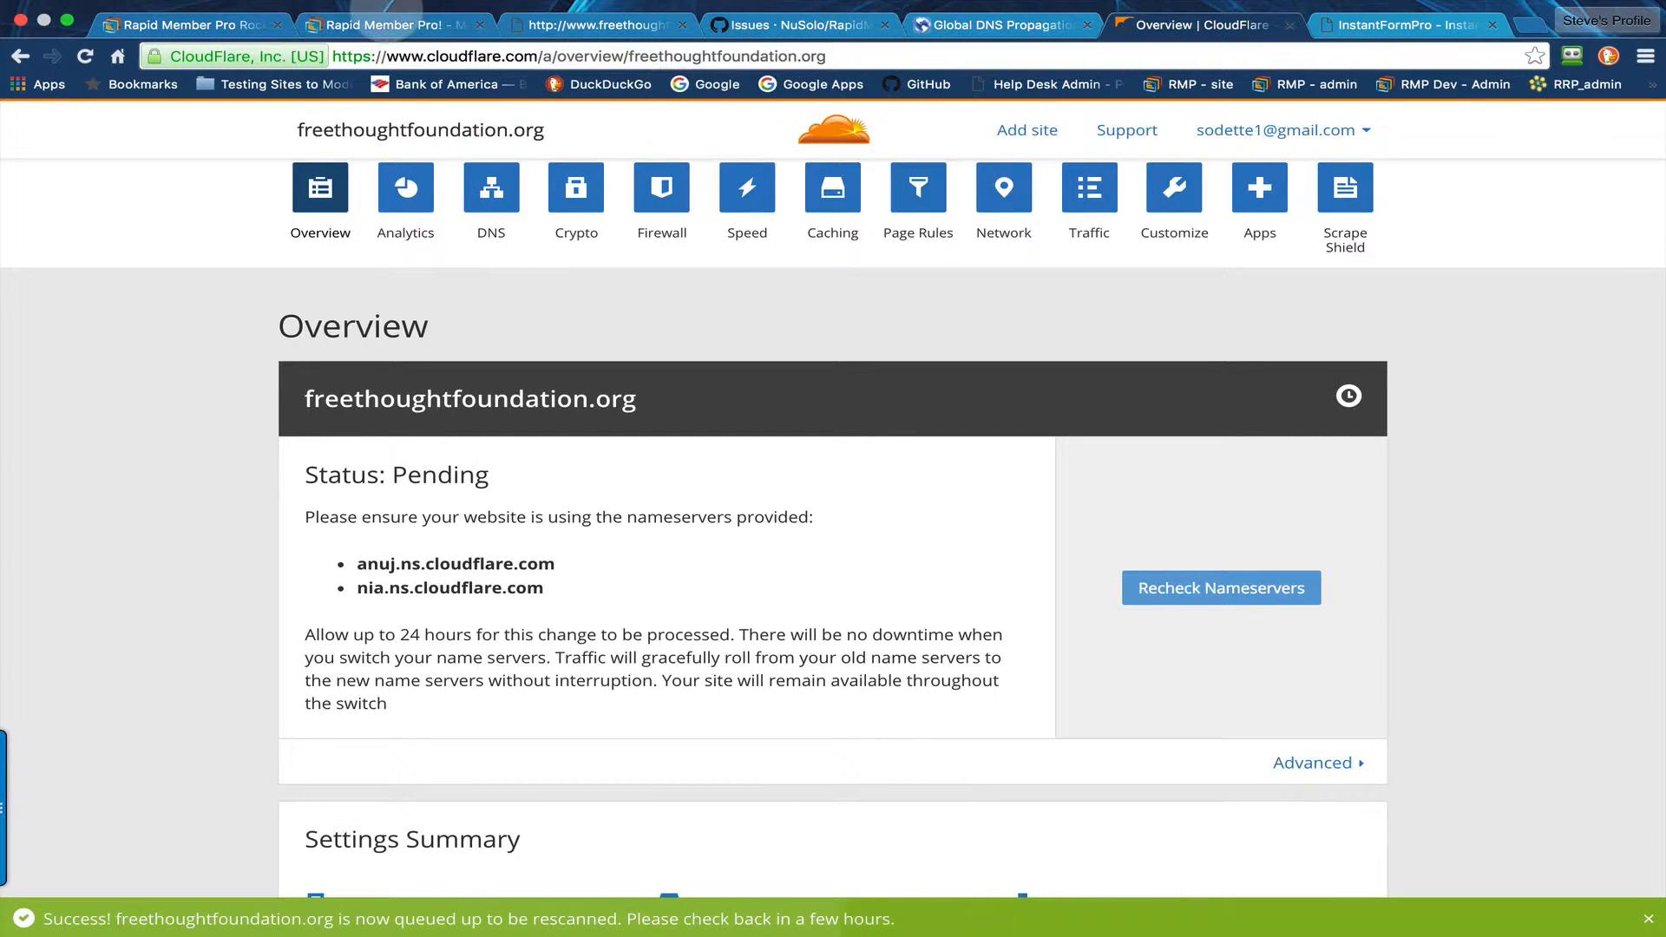
click(599, 24)
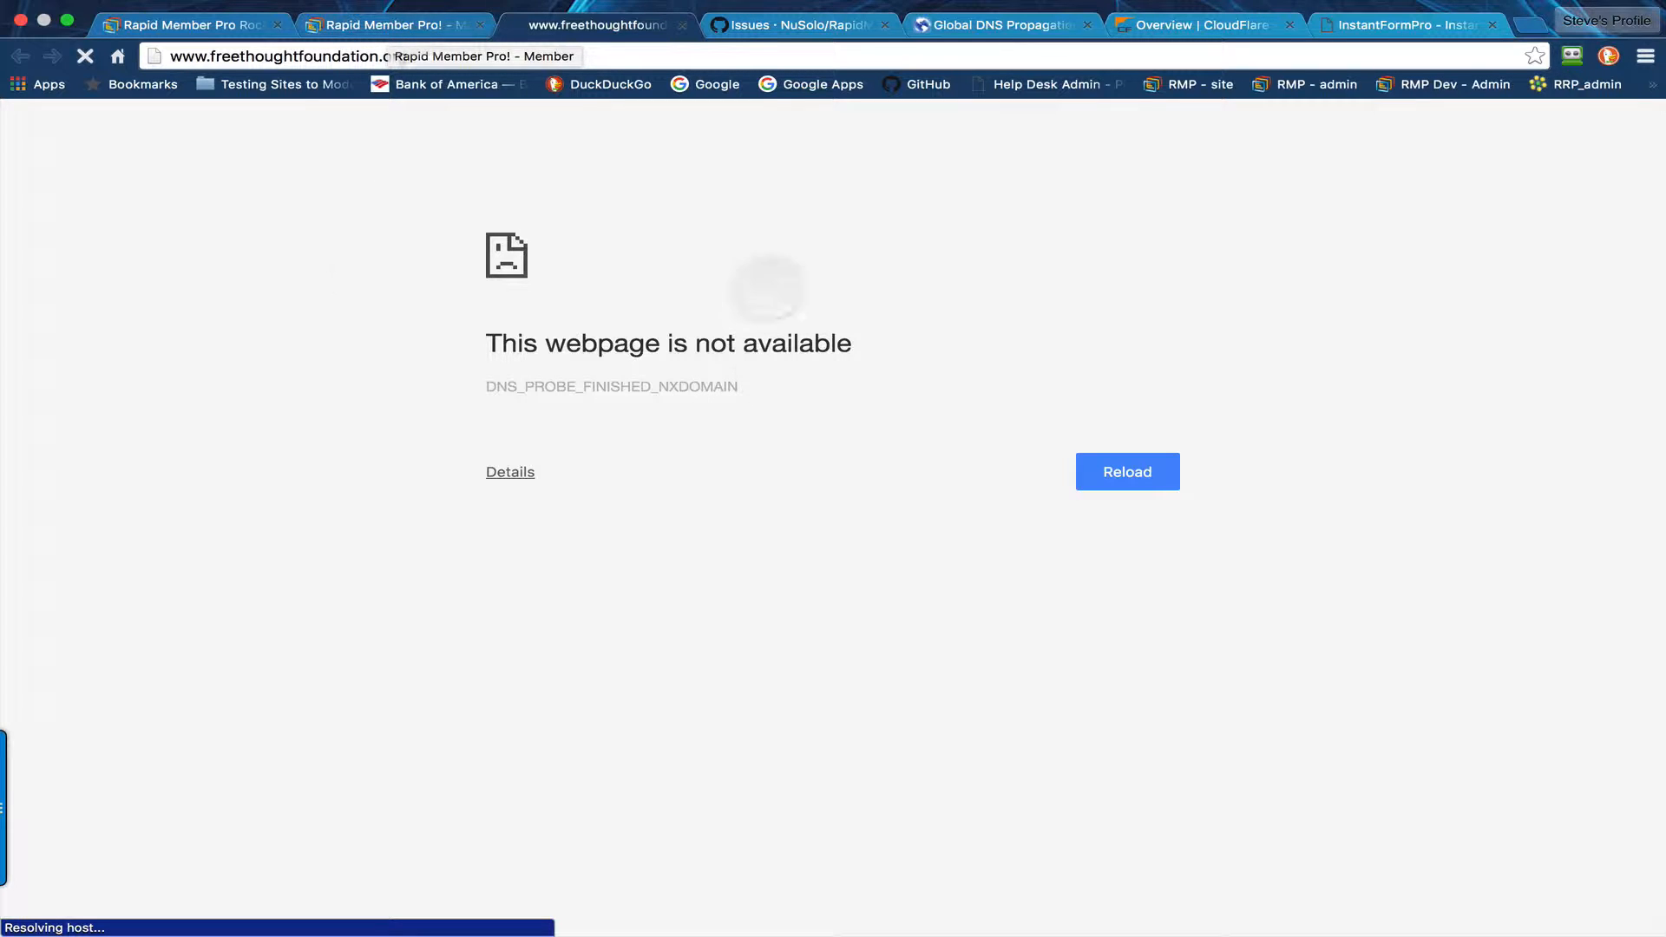
click(393, 24)
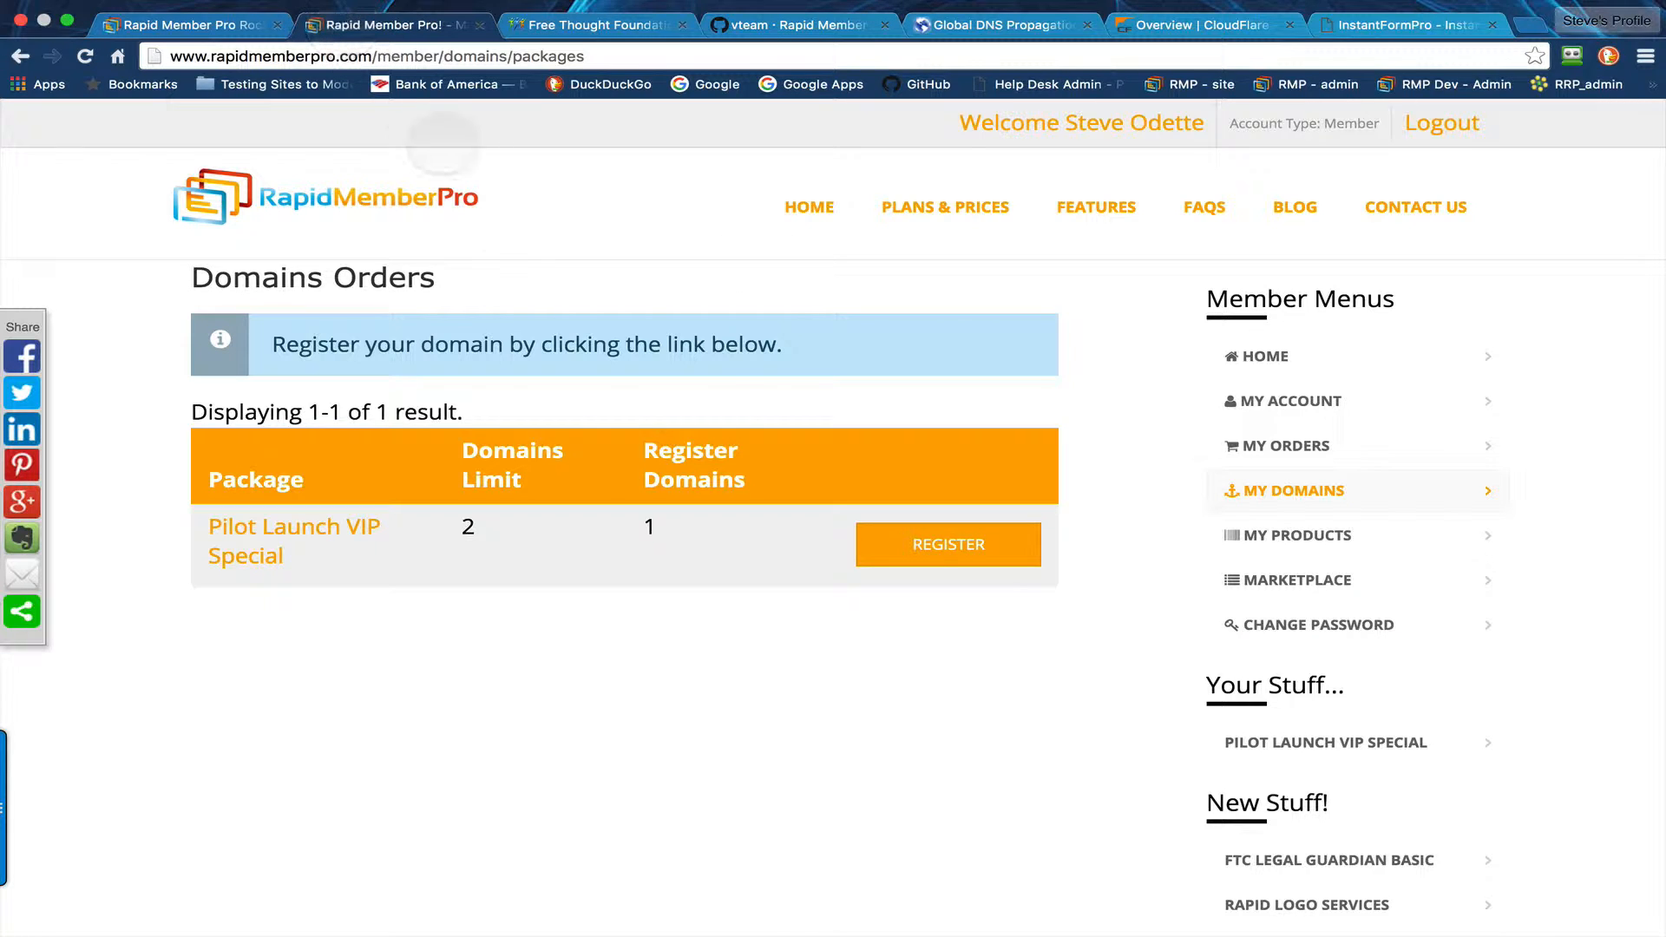
click(918, 542)
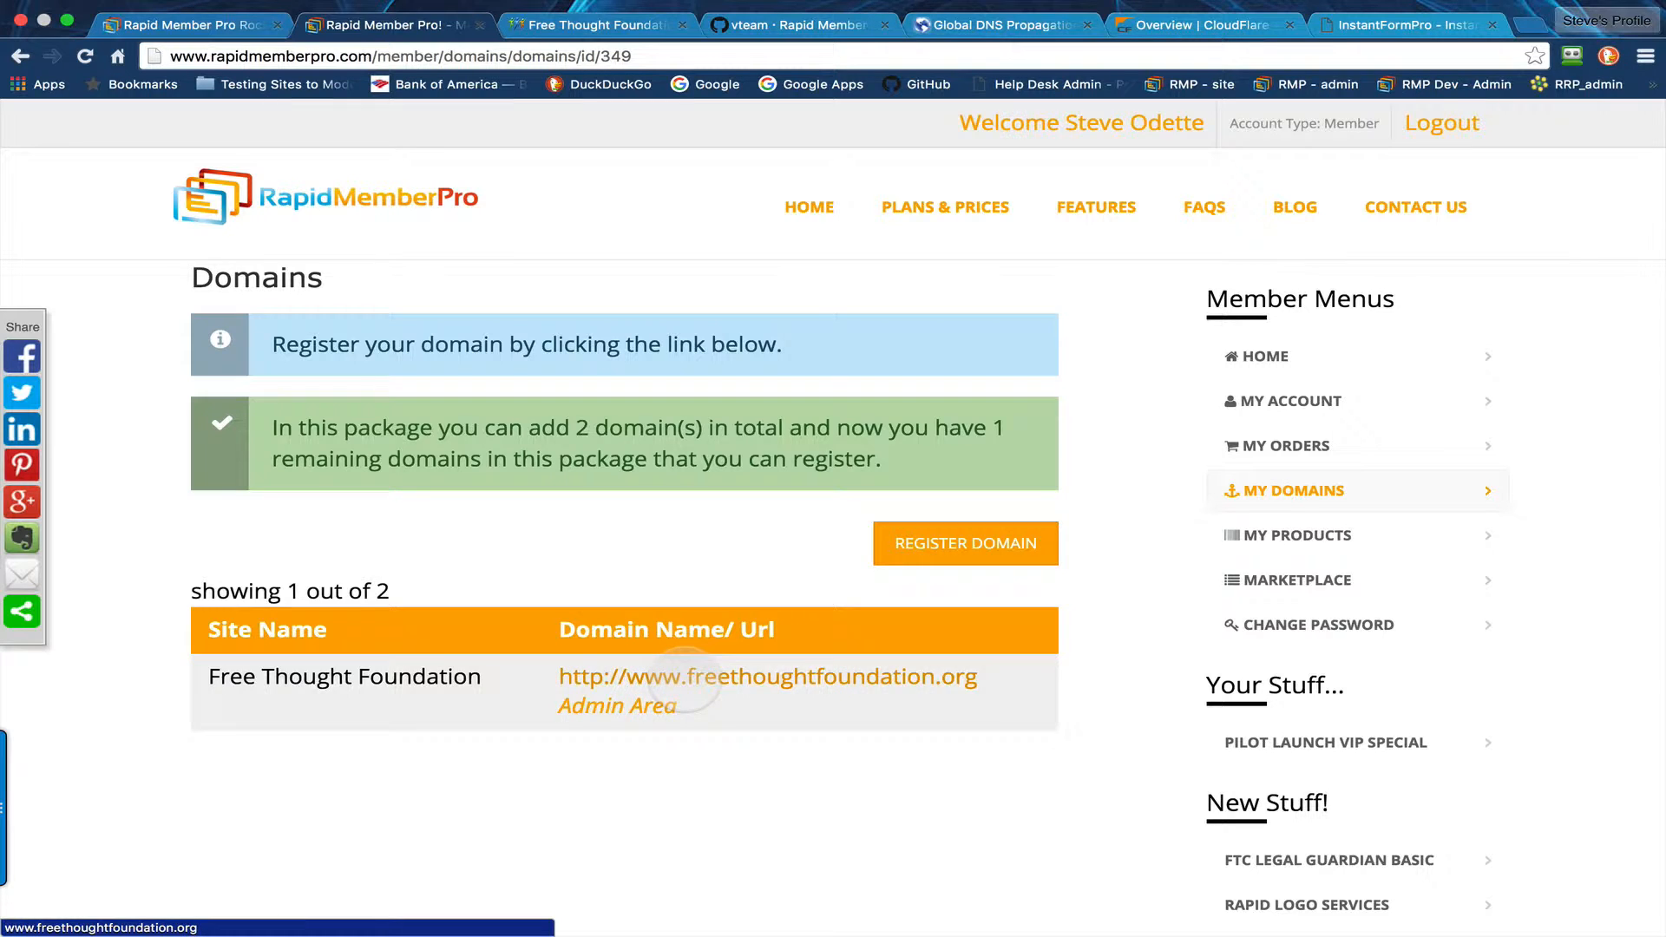
click(685, 677)
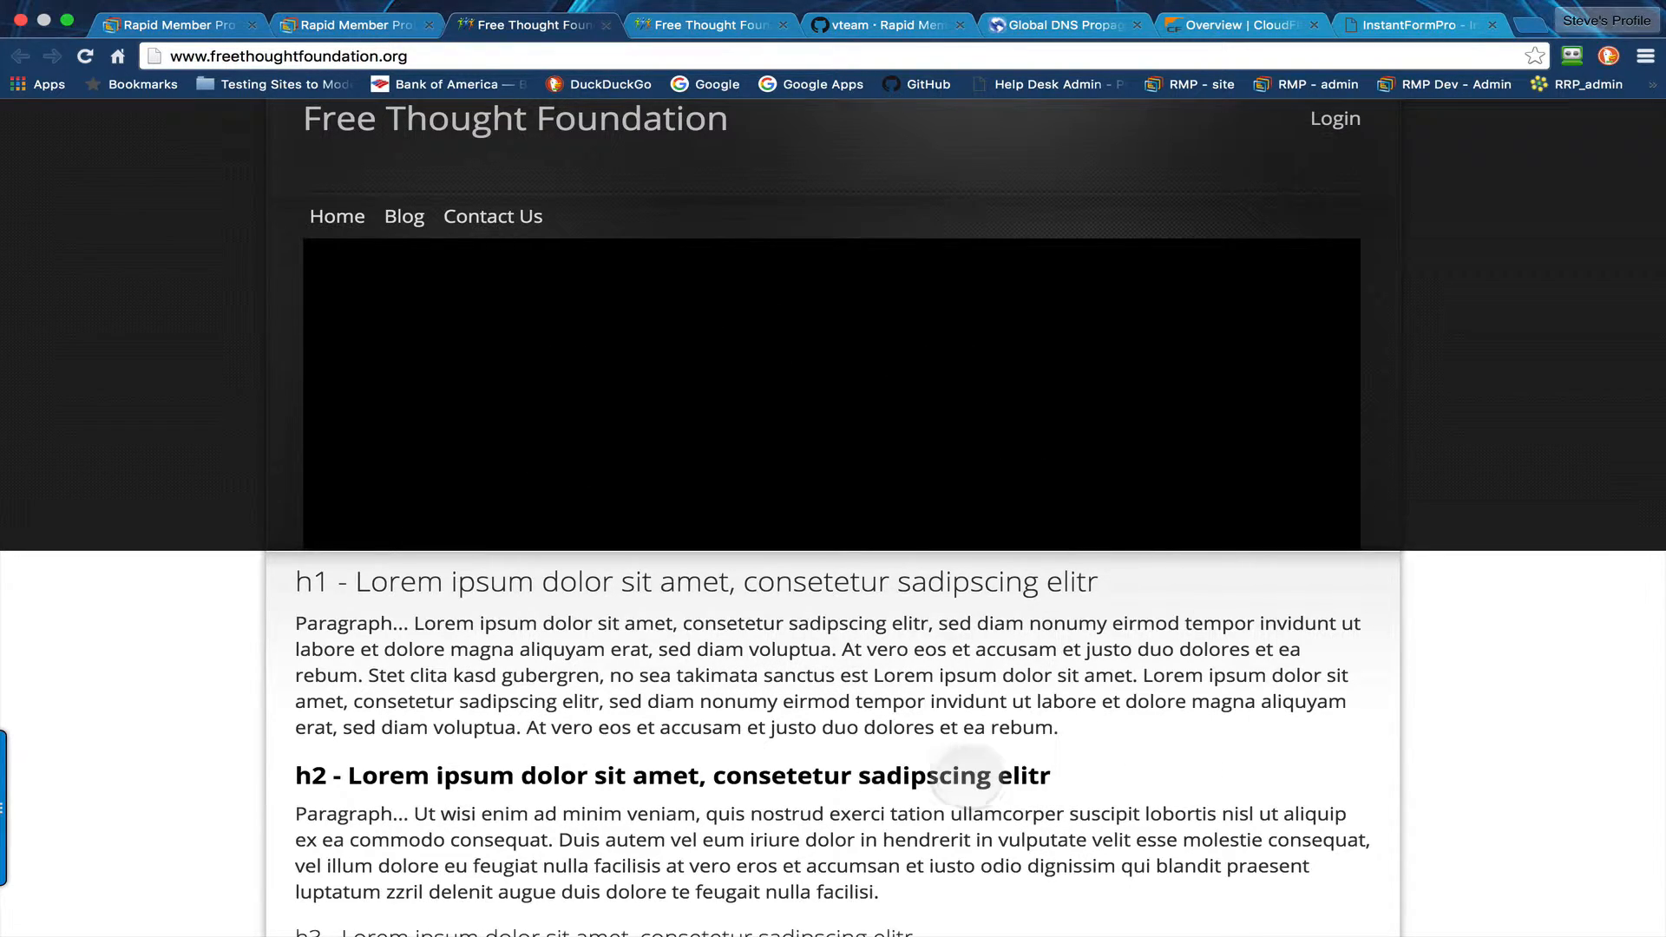
- Look through the Free Thought Foundation site's sample page content and its Contact Us page
scroll(963, 753, down, 20)
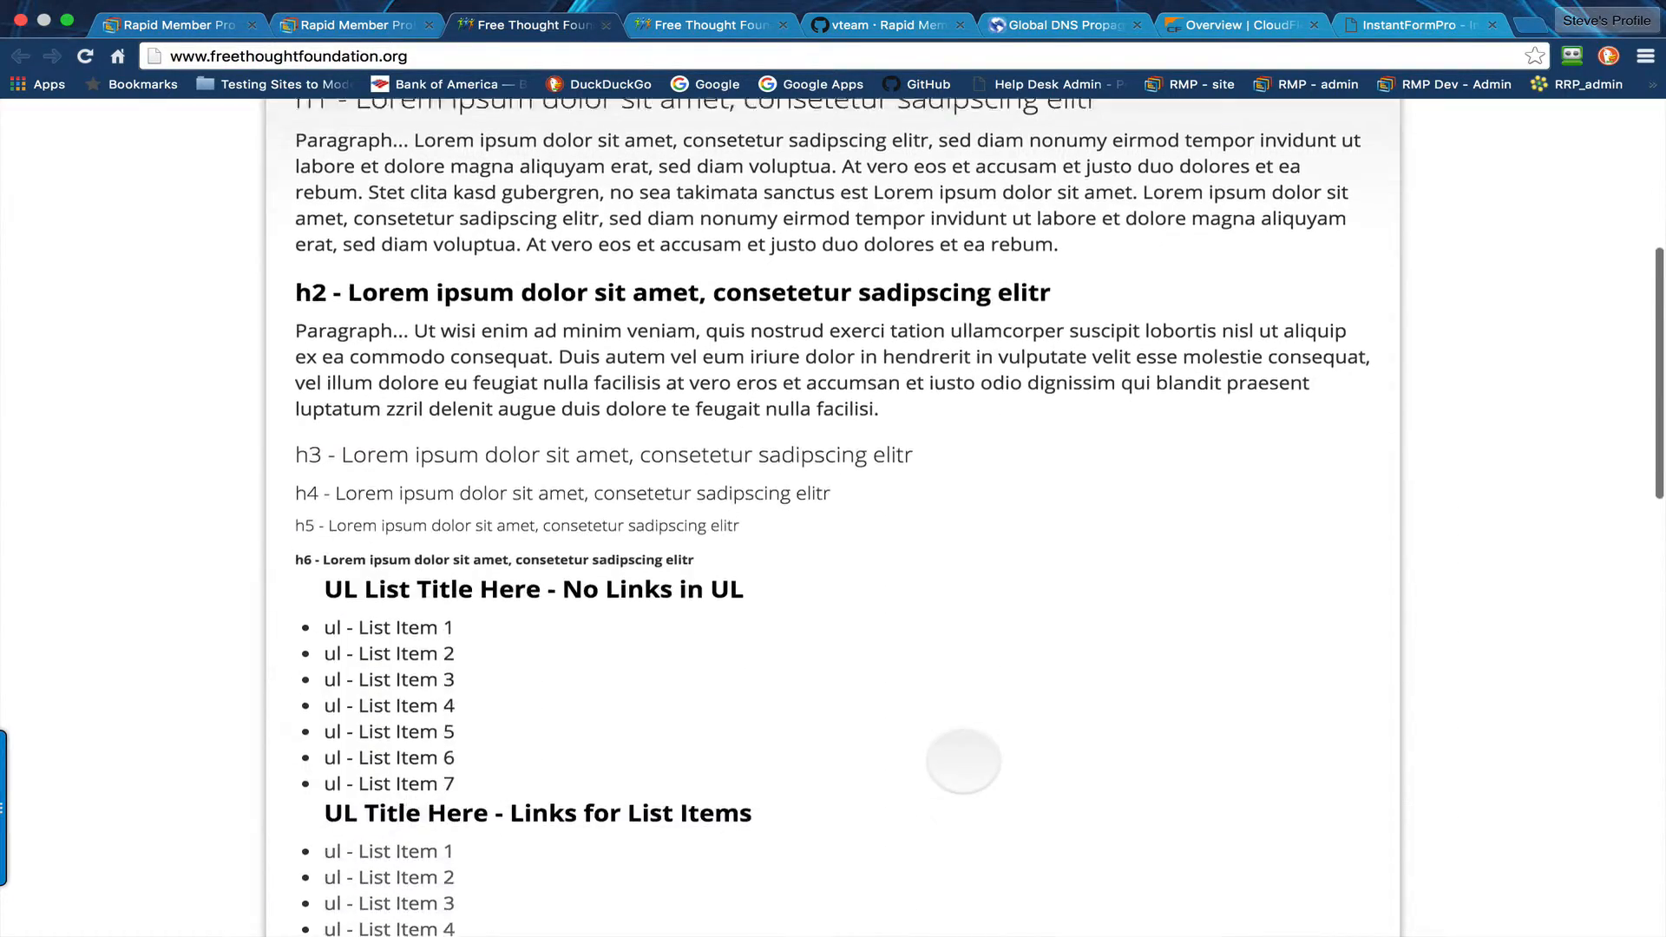
scroll(963, 753, up, 20)
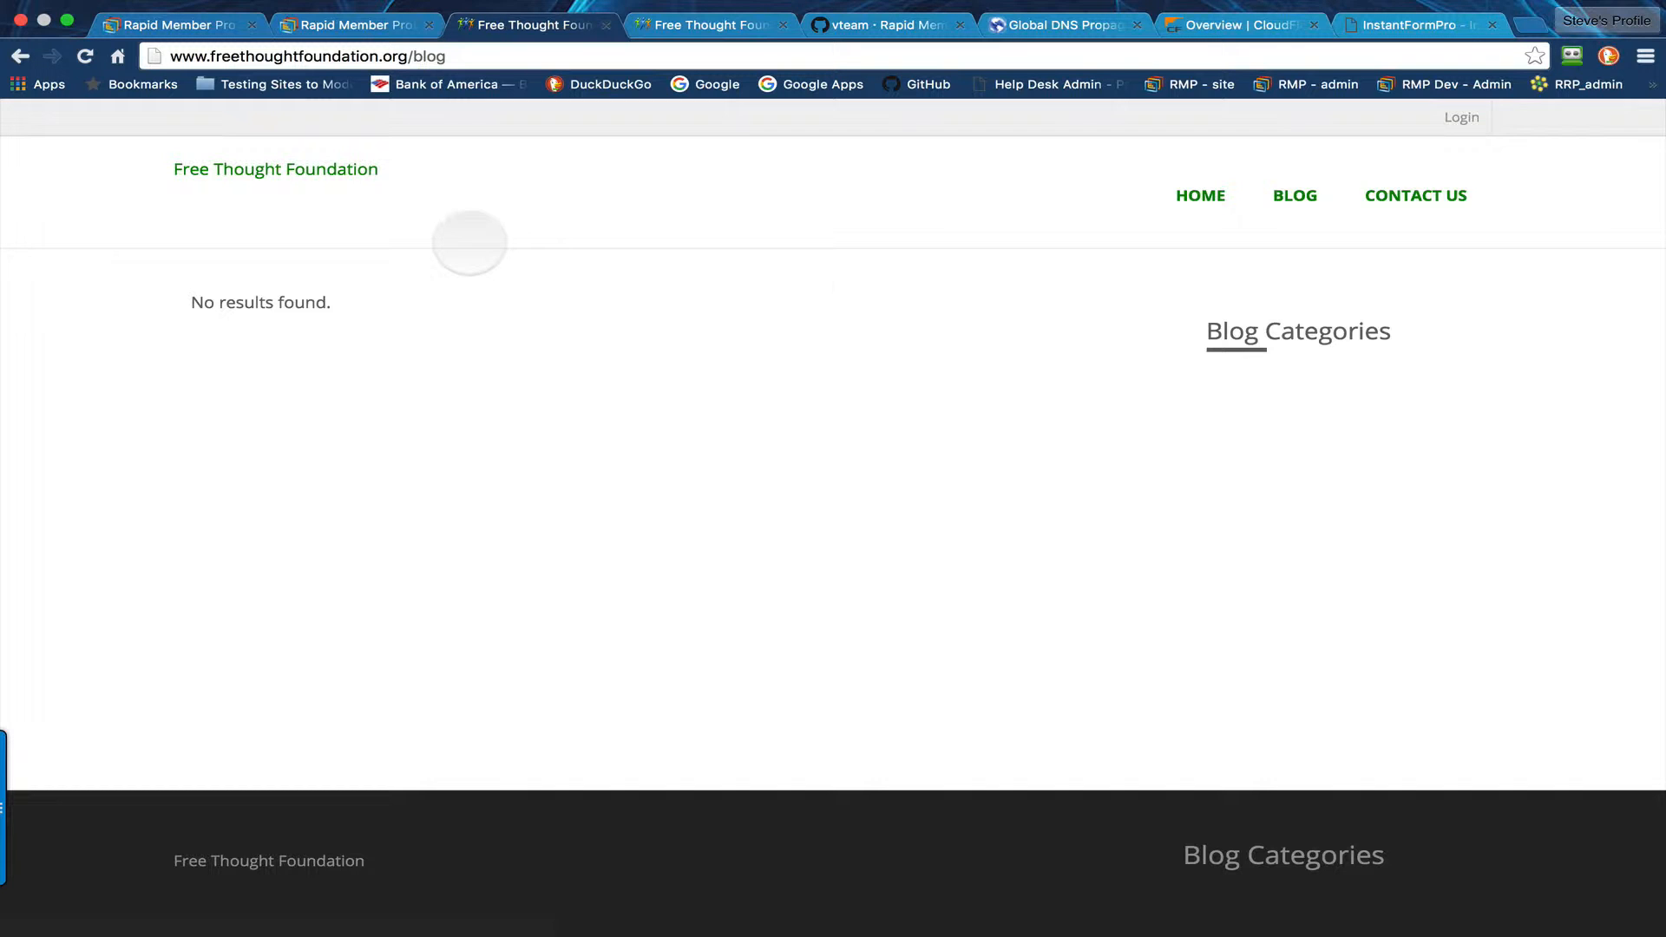
click(1396, 192)
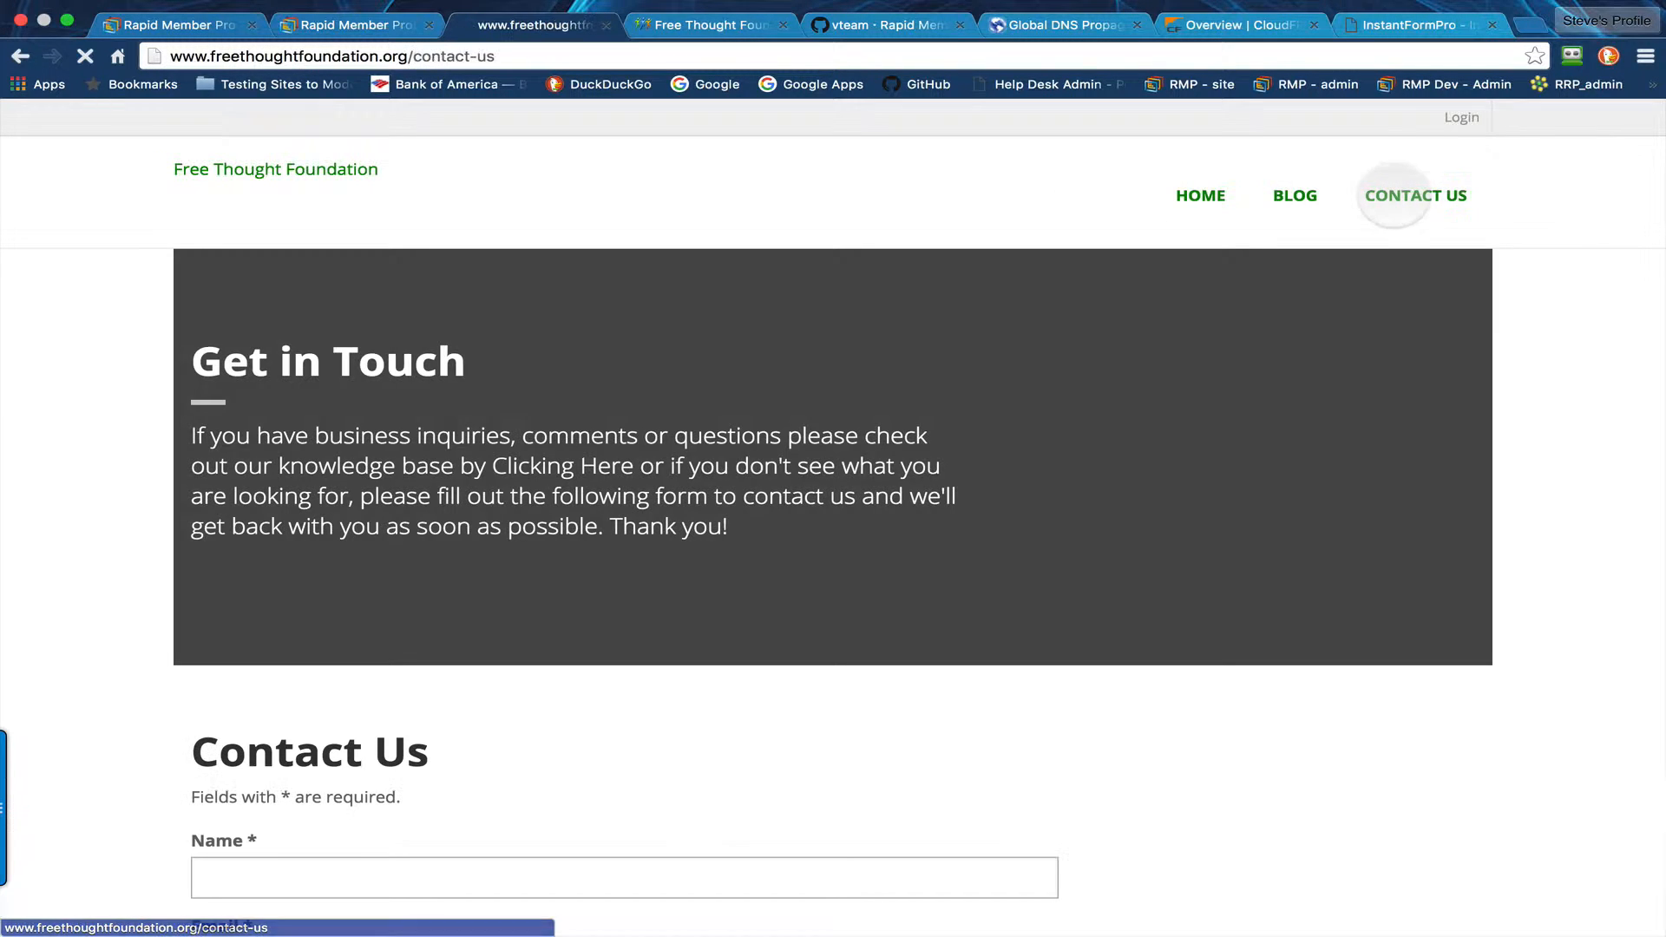
scroll(1098, 523, down, 10)
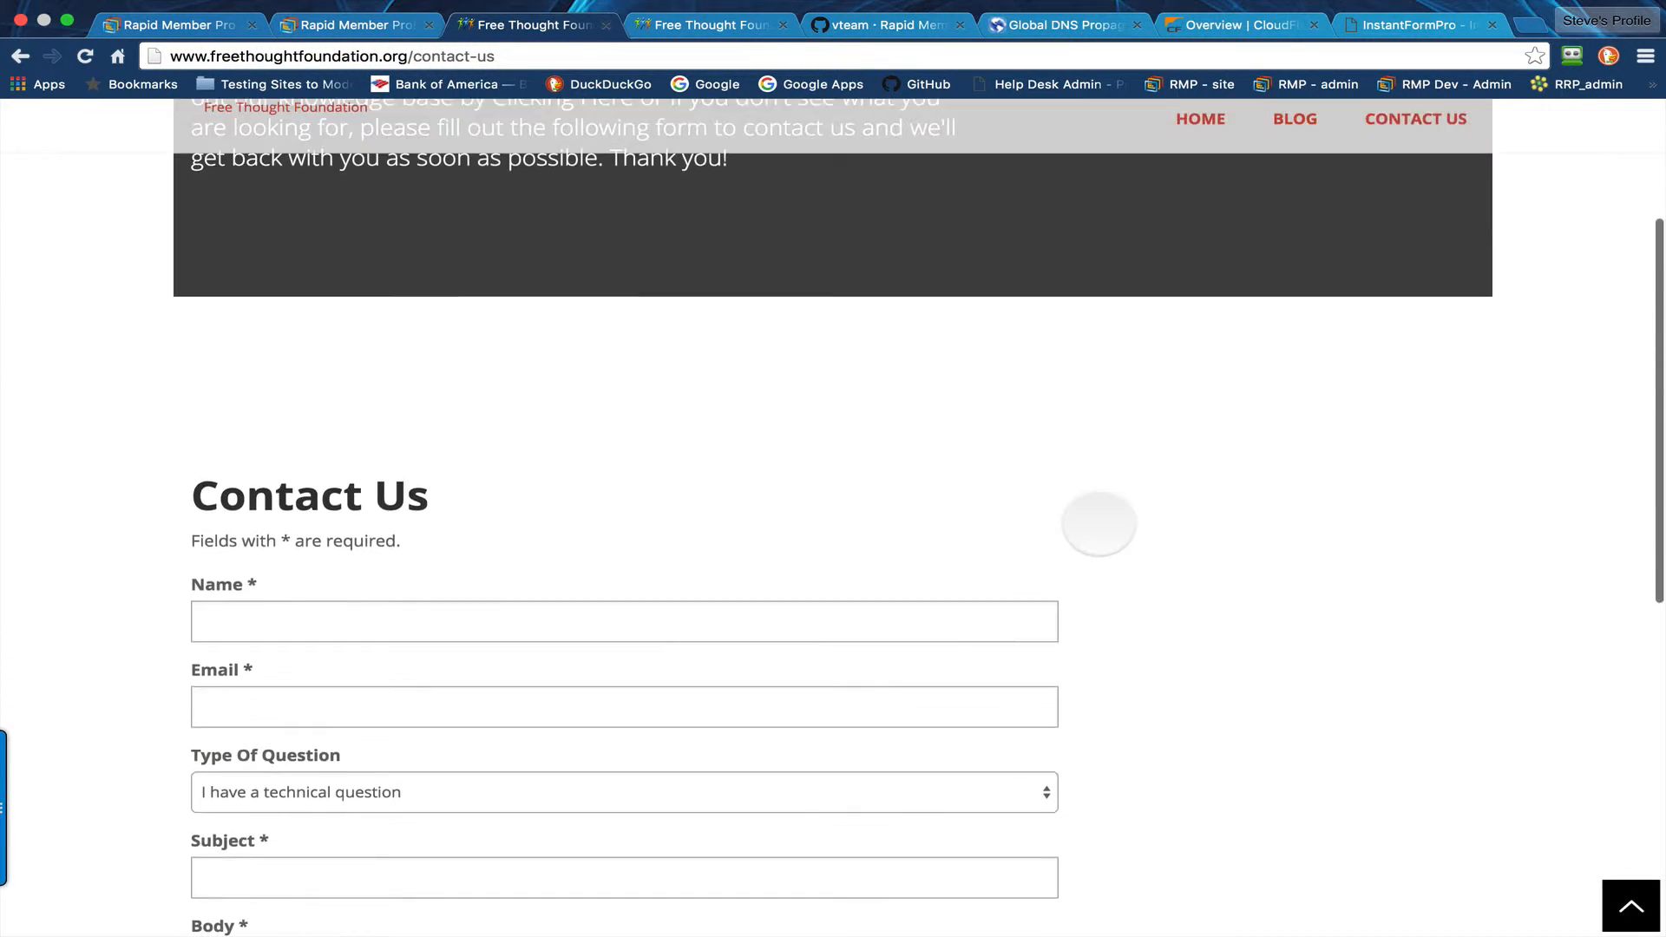
scroll(1099, 523, up, 10)
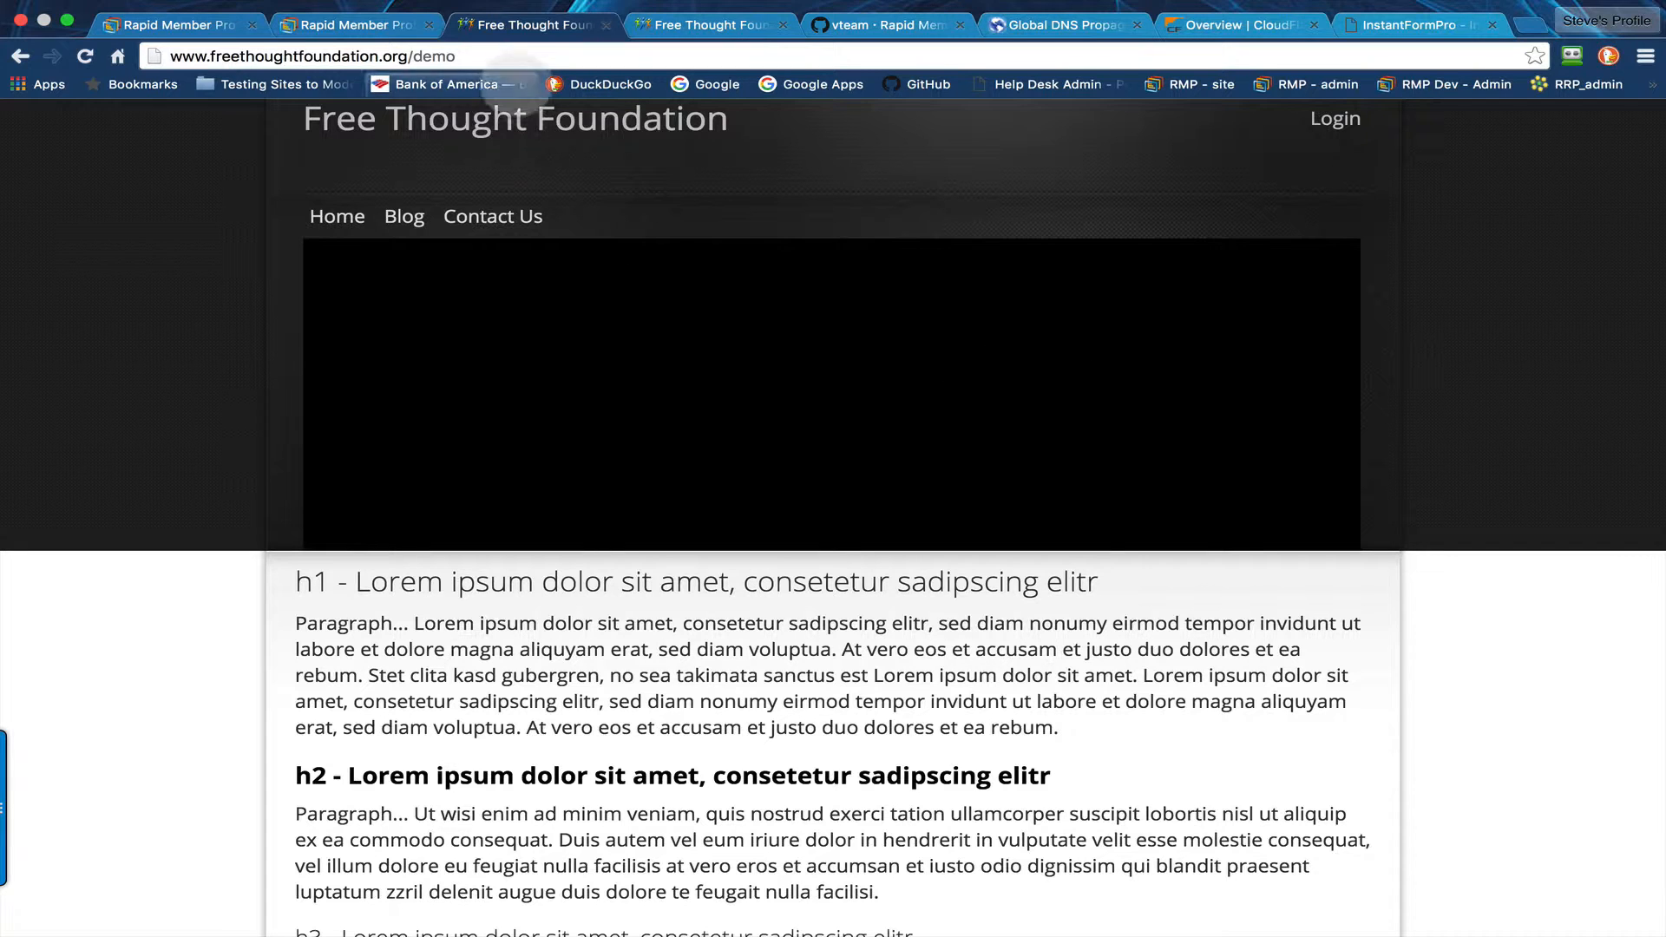
- Return to the Rapid Member Pro domain list, close a spare site page, and open Free Thought Foundation's Admin Area
click(334, 24)
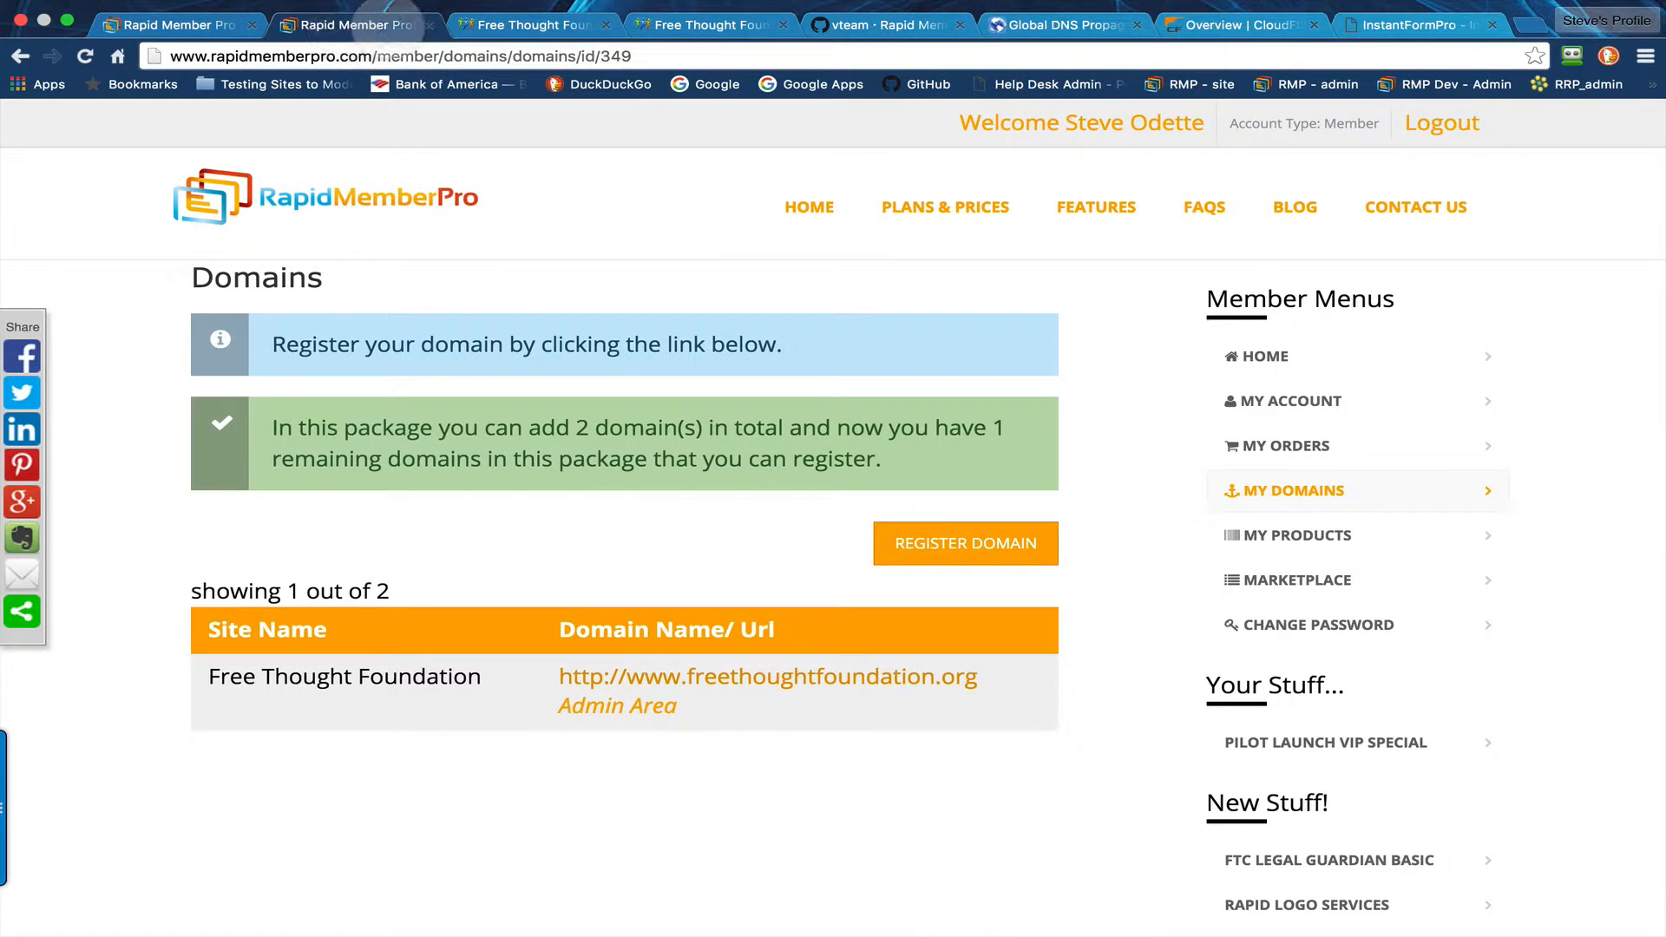
click(783, 25)
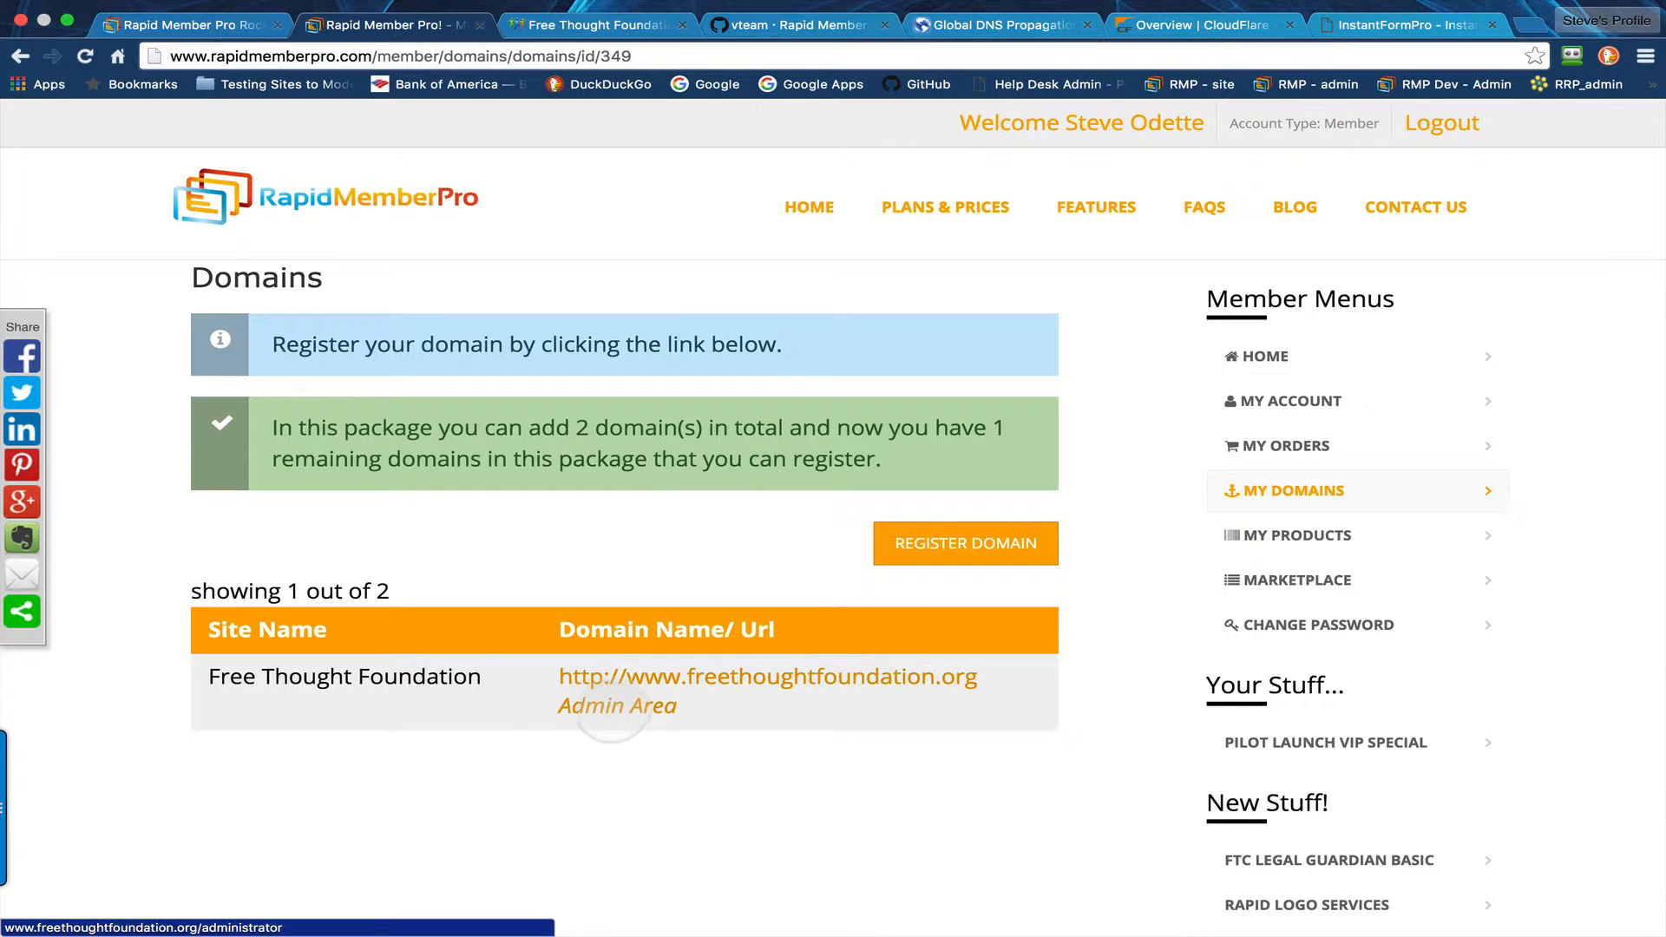
click(640, 715)
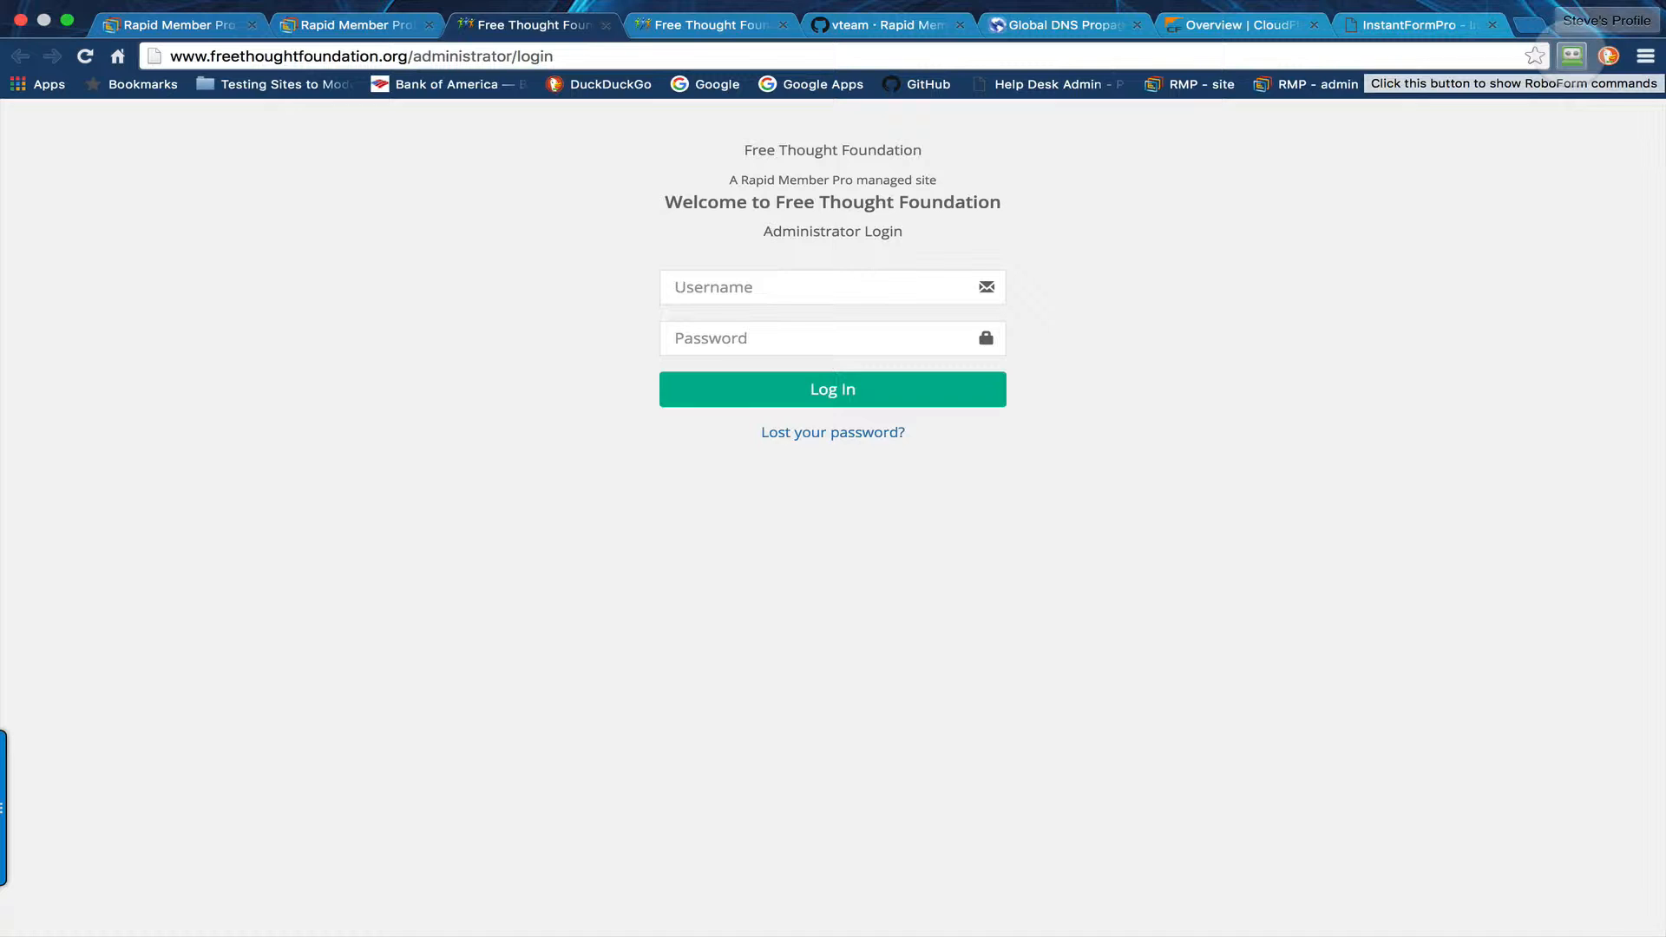
- Log in to the Free Thought Foundation administrator area, filling the username and password from the saved RoboForm login
click(1572, 56)
click(1247, 210)
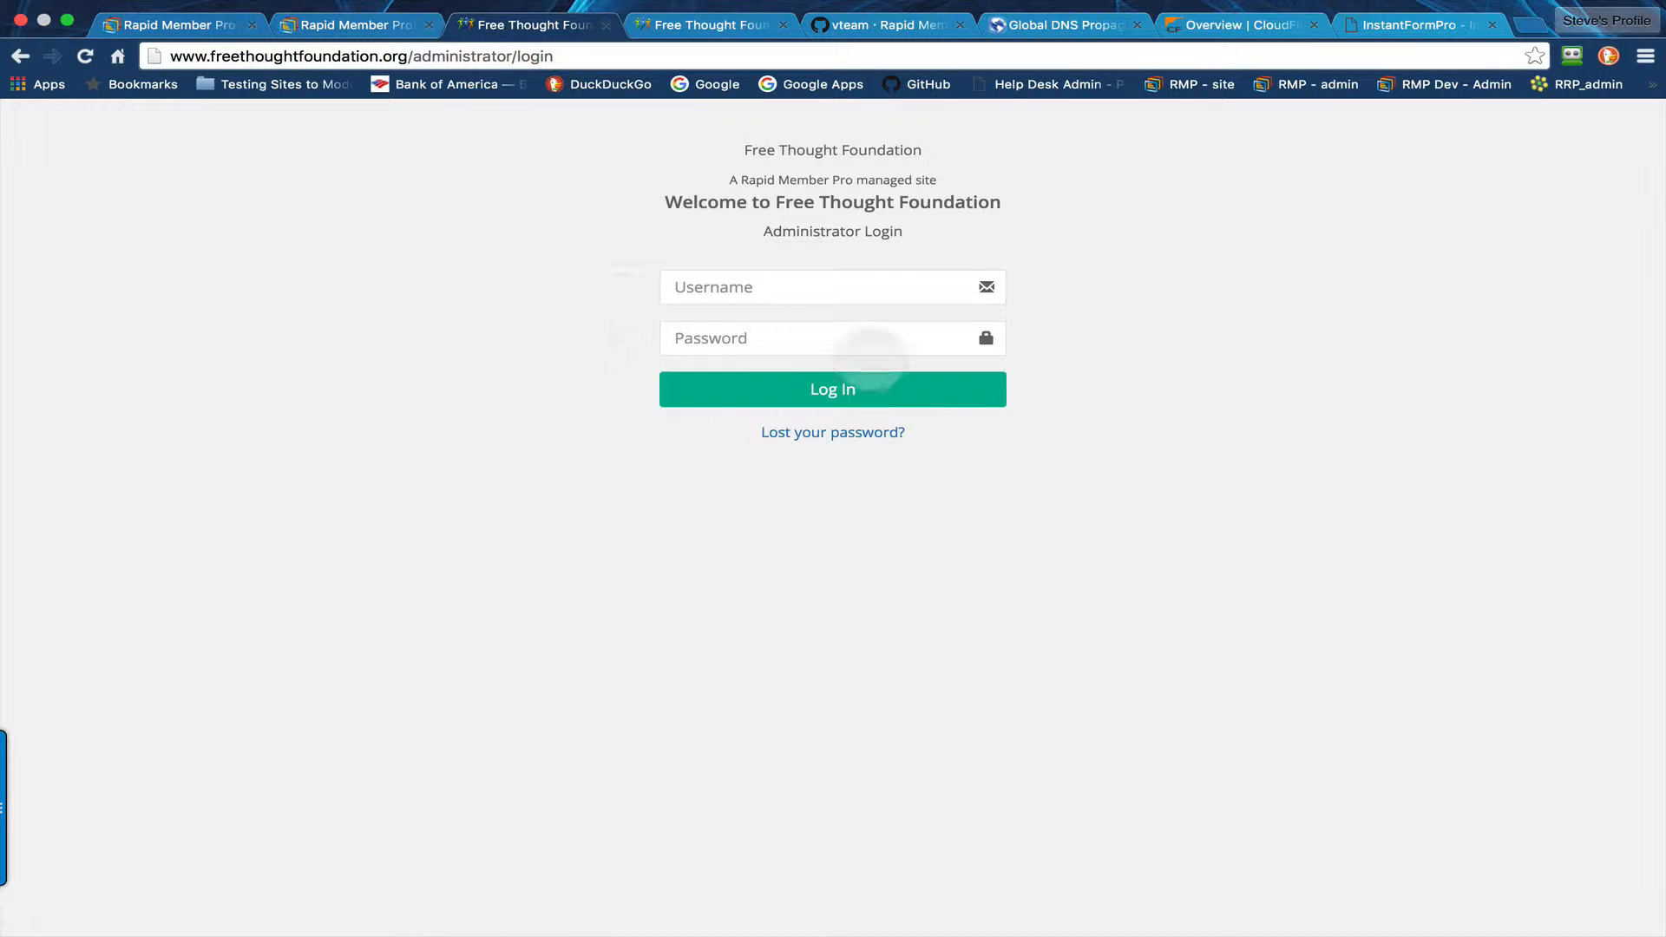
click(1571, 55)
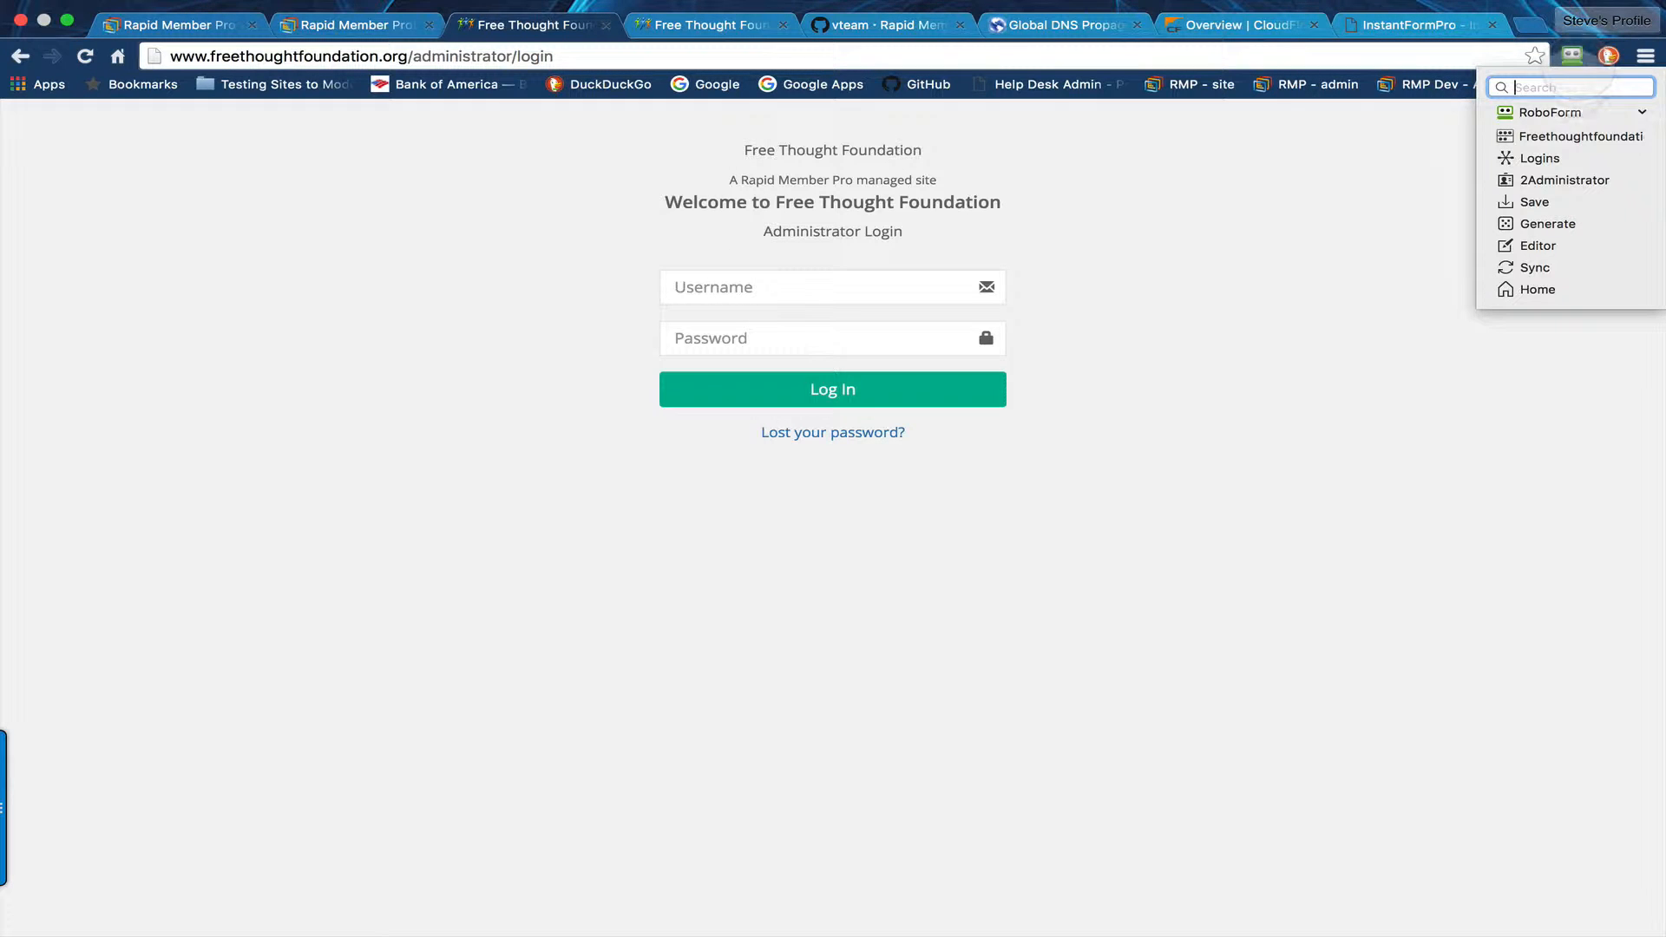
mouse_move(1575, 139)
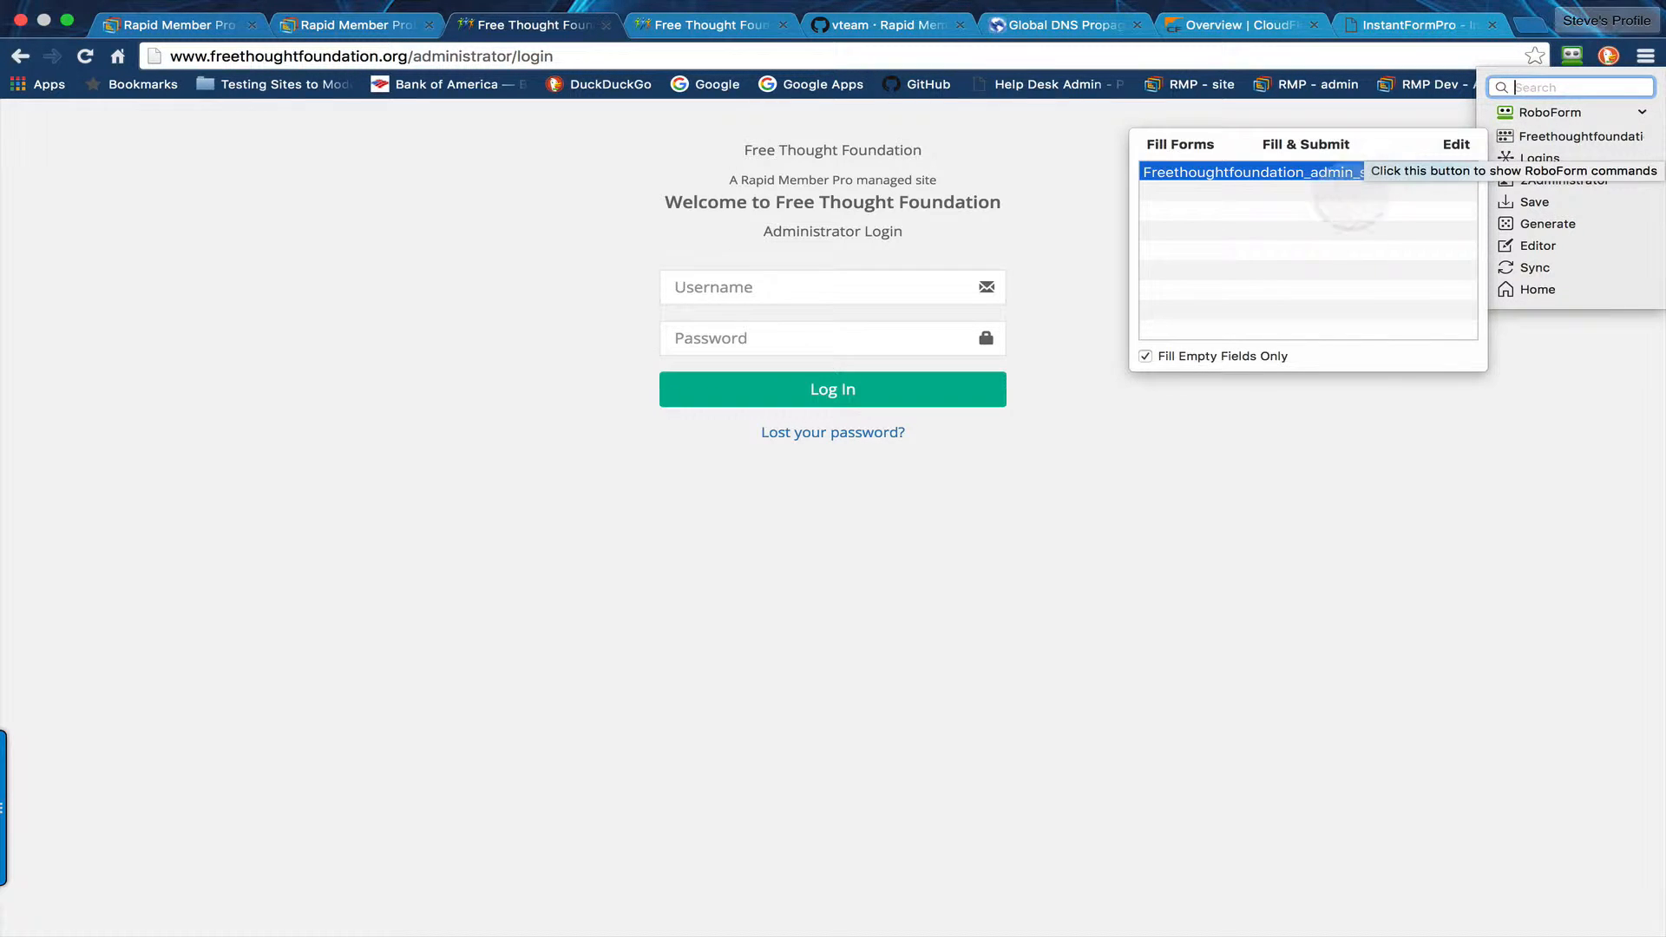
click(1306, 144)
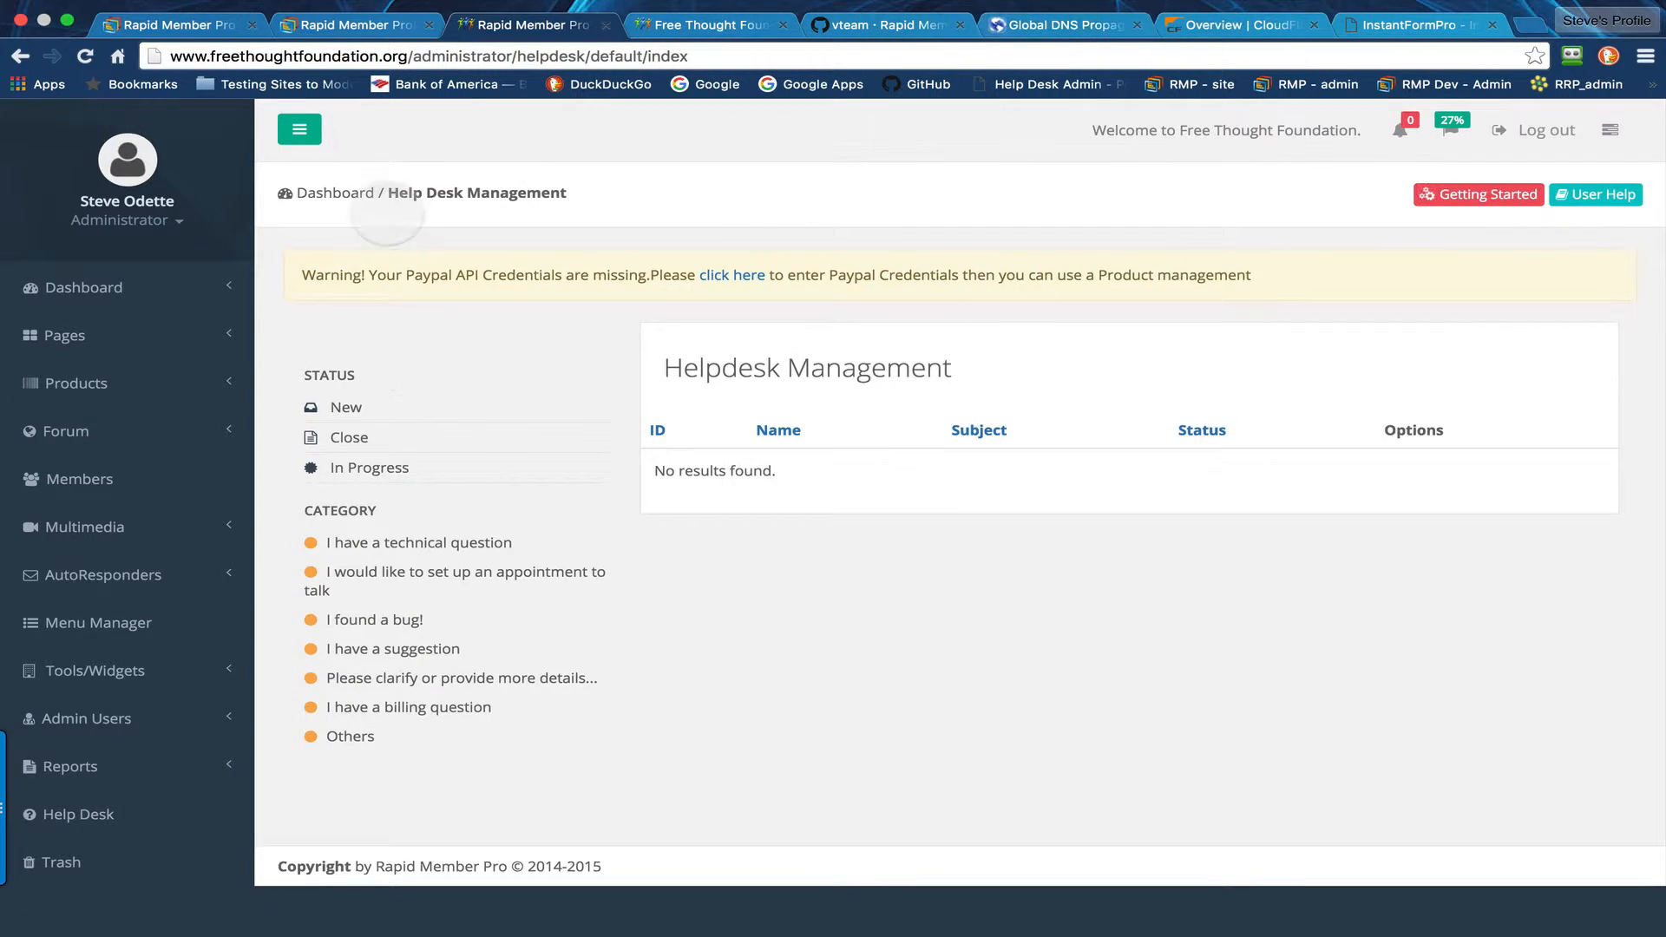
- View the administrator dashboard's Site Settings and return to the public Contact Us page
click(113, 295)
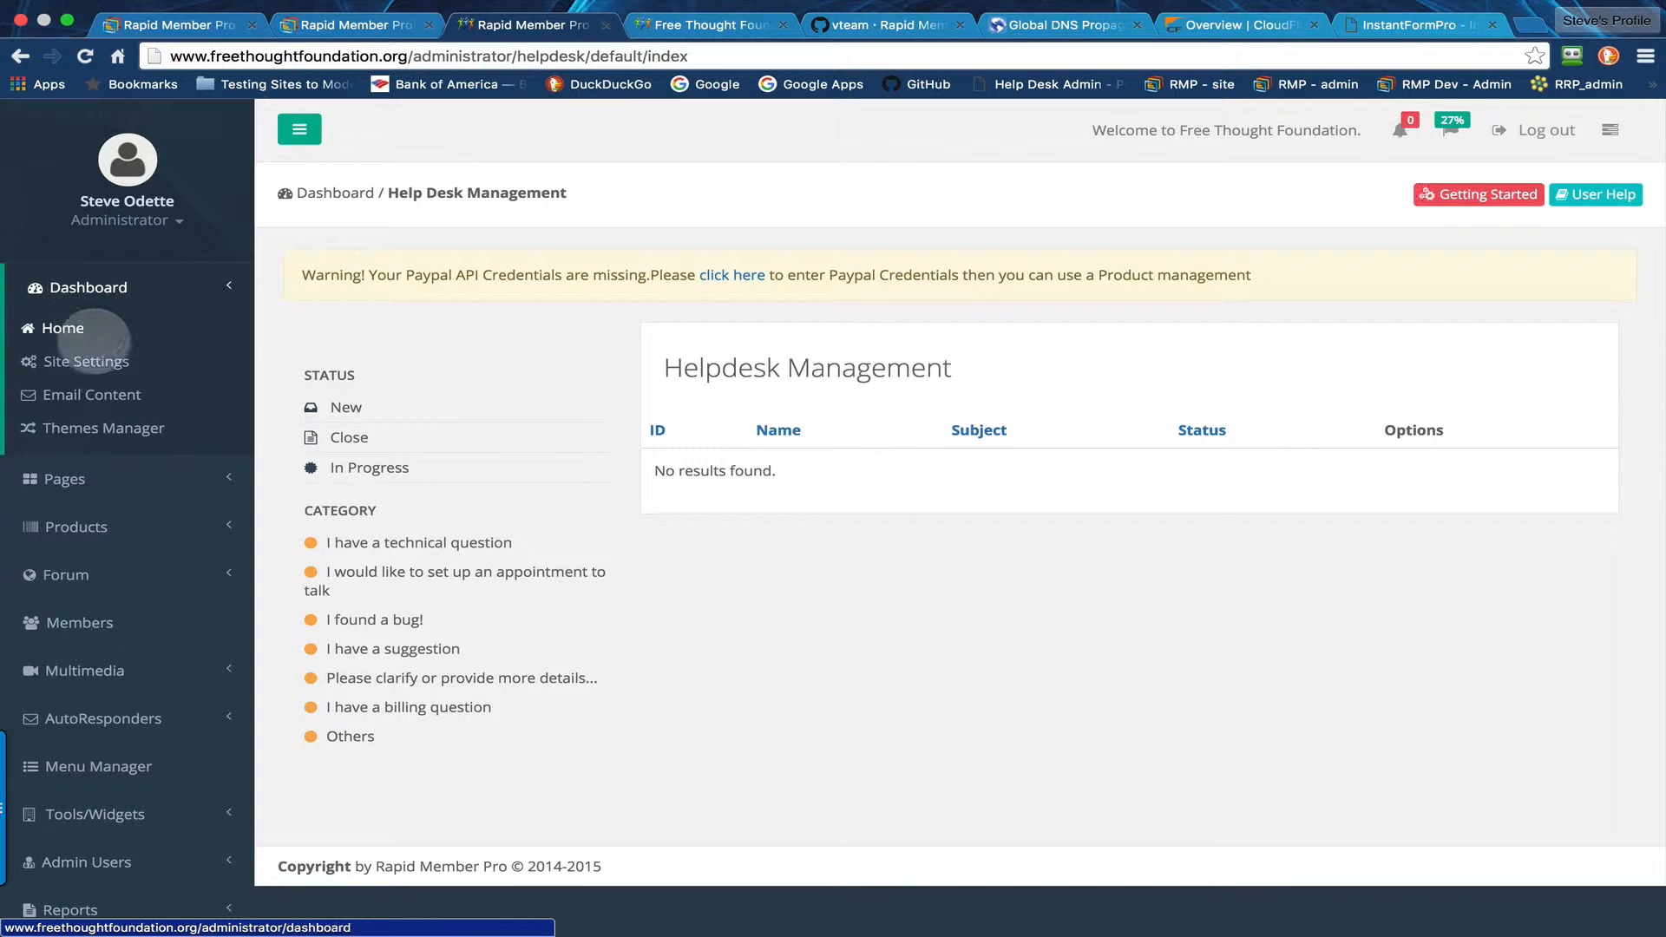
click(106, 361)
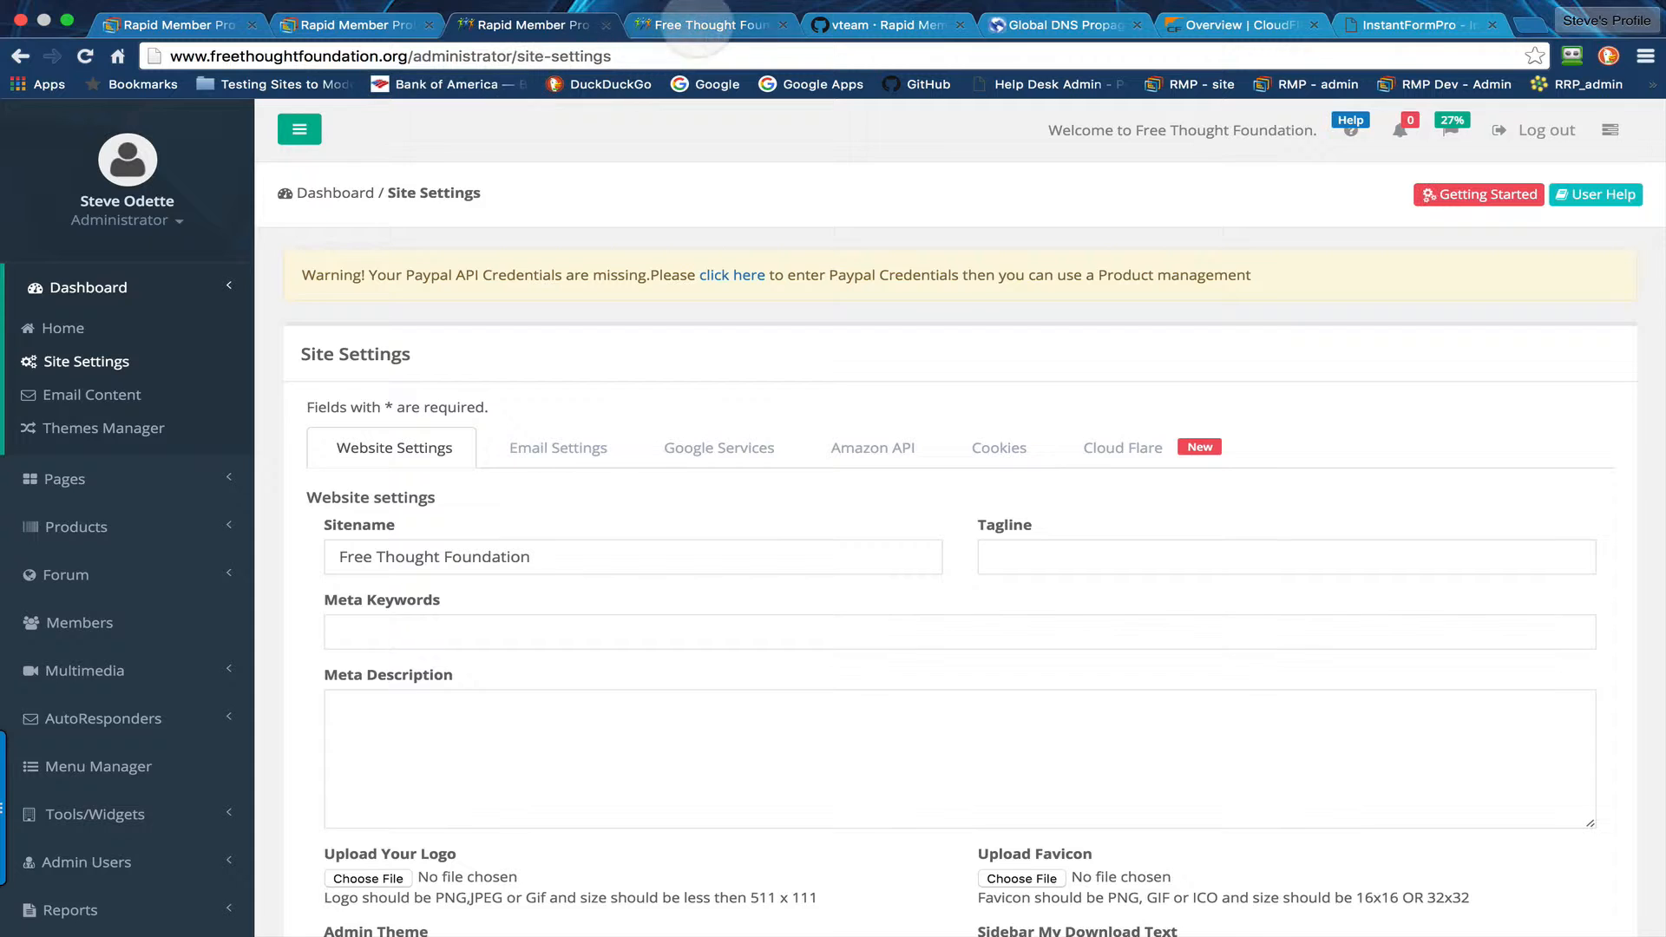
click(703, 25)
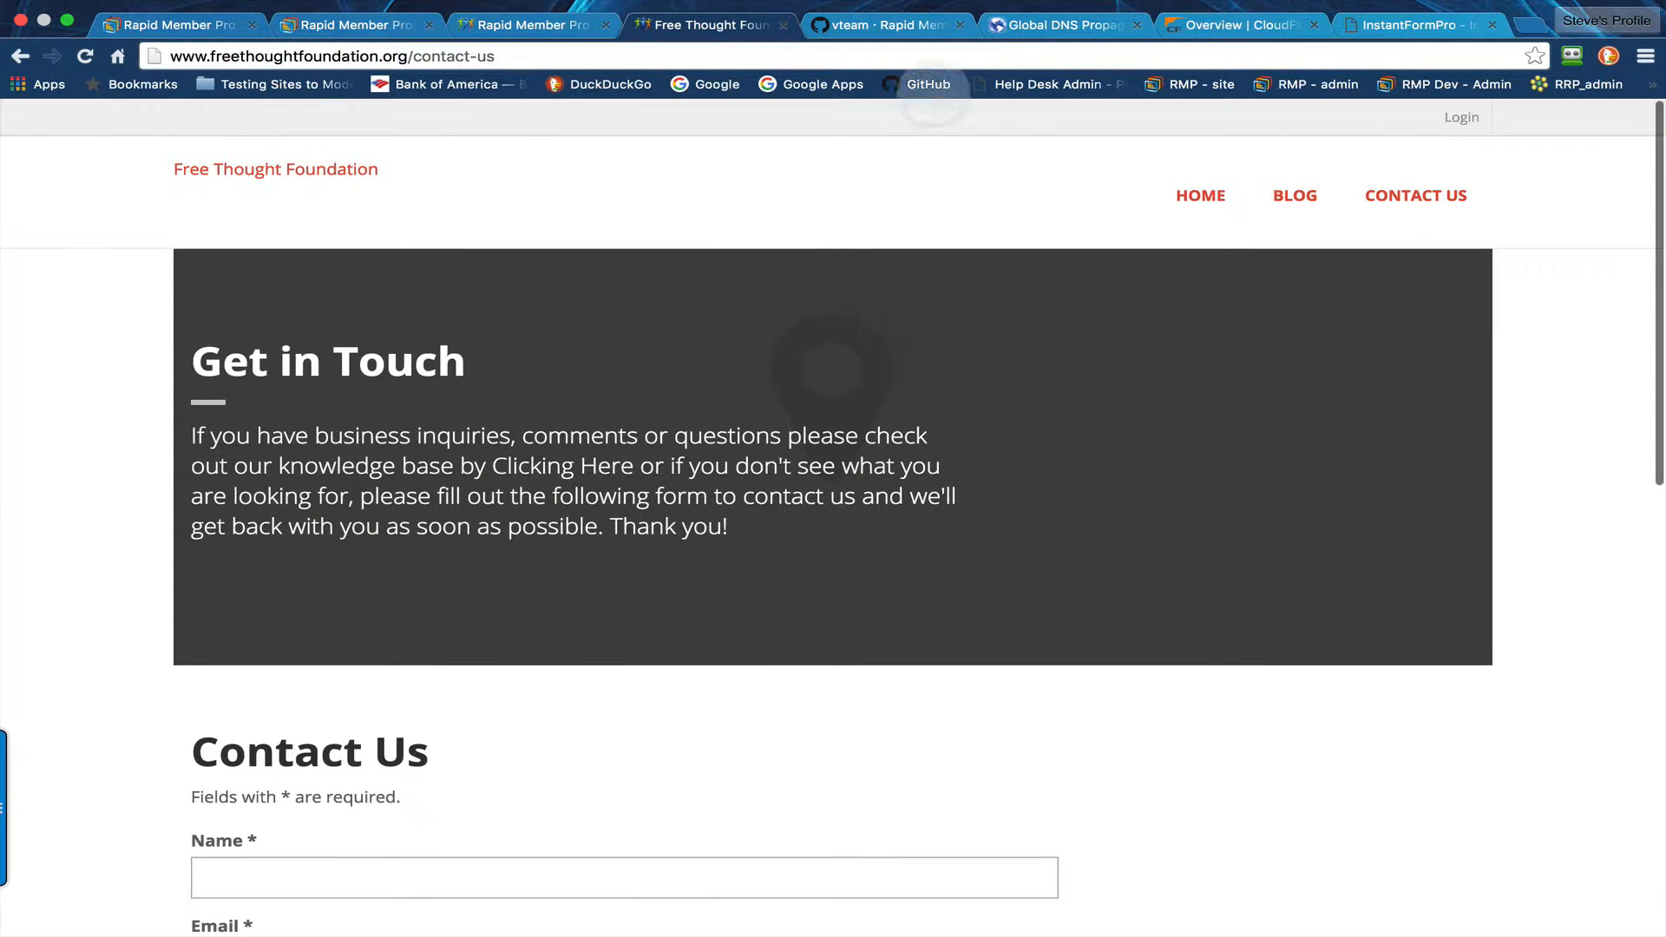
- Examine the nameserver results on whatsmydns.net, highlight the Atlanta nameservers, and rerun the NS lookup for FreeThoughtFoundation.org
click(1065, 24)
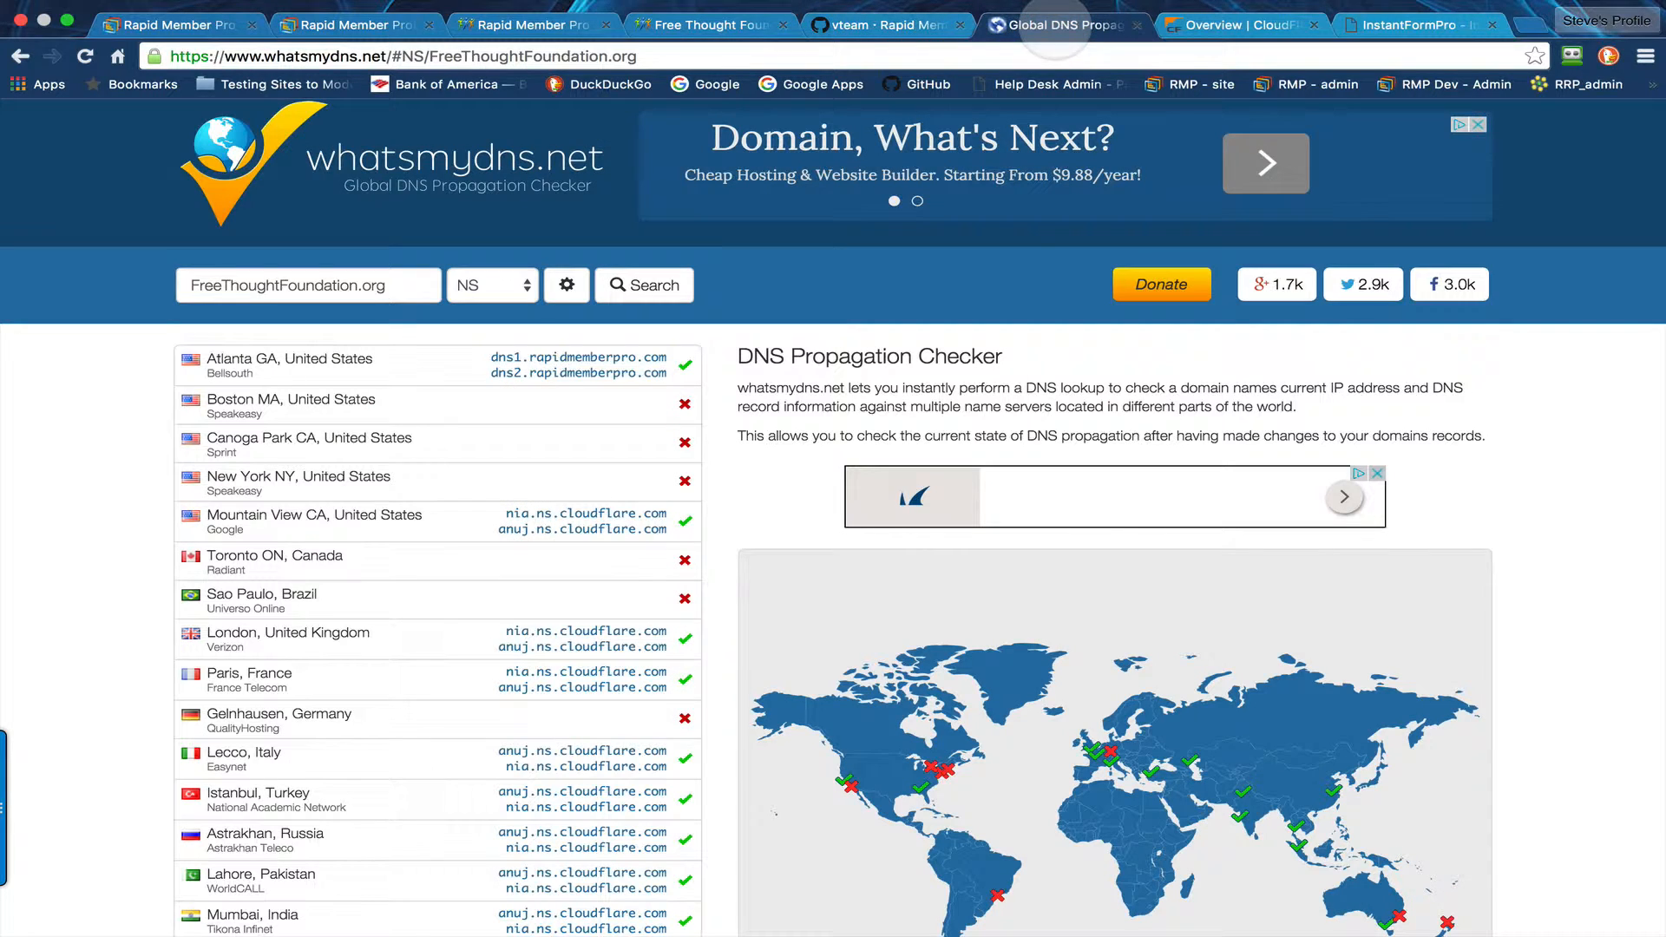
scroll(660, 542, down, 3)
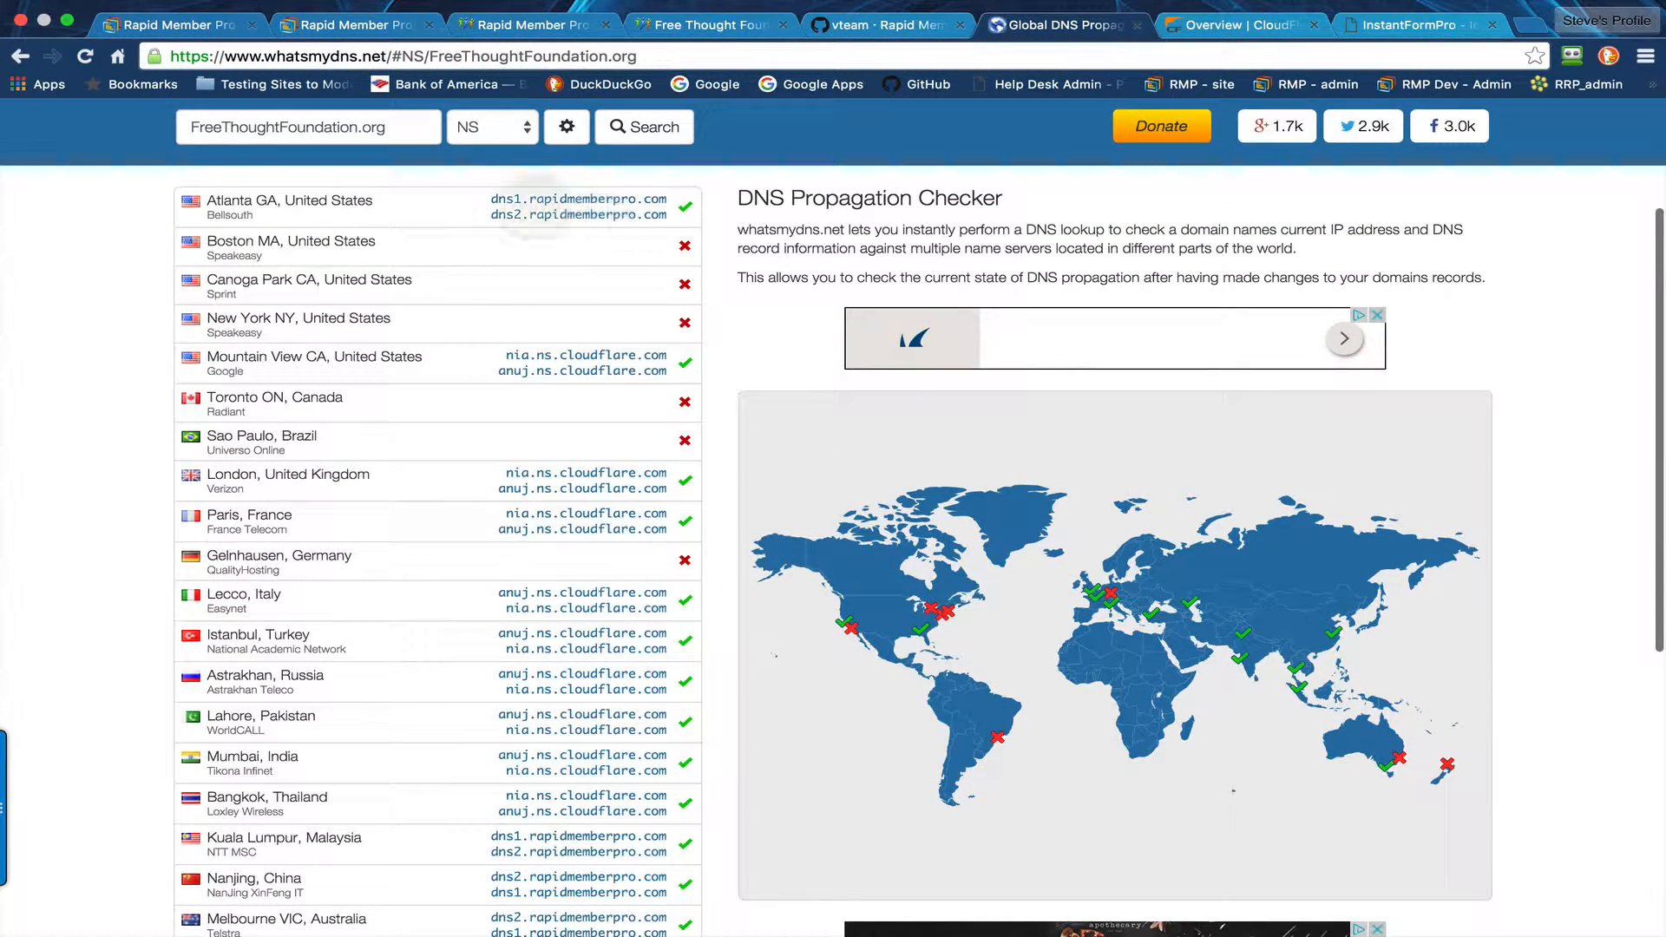
drag(481, 198, 646, 217)
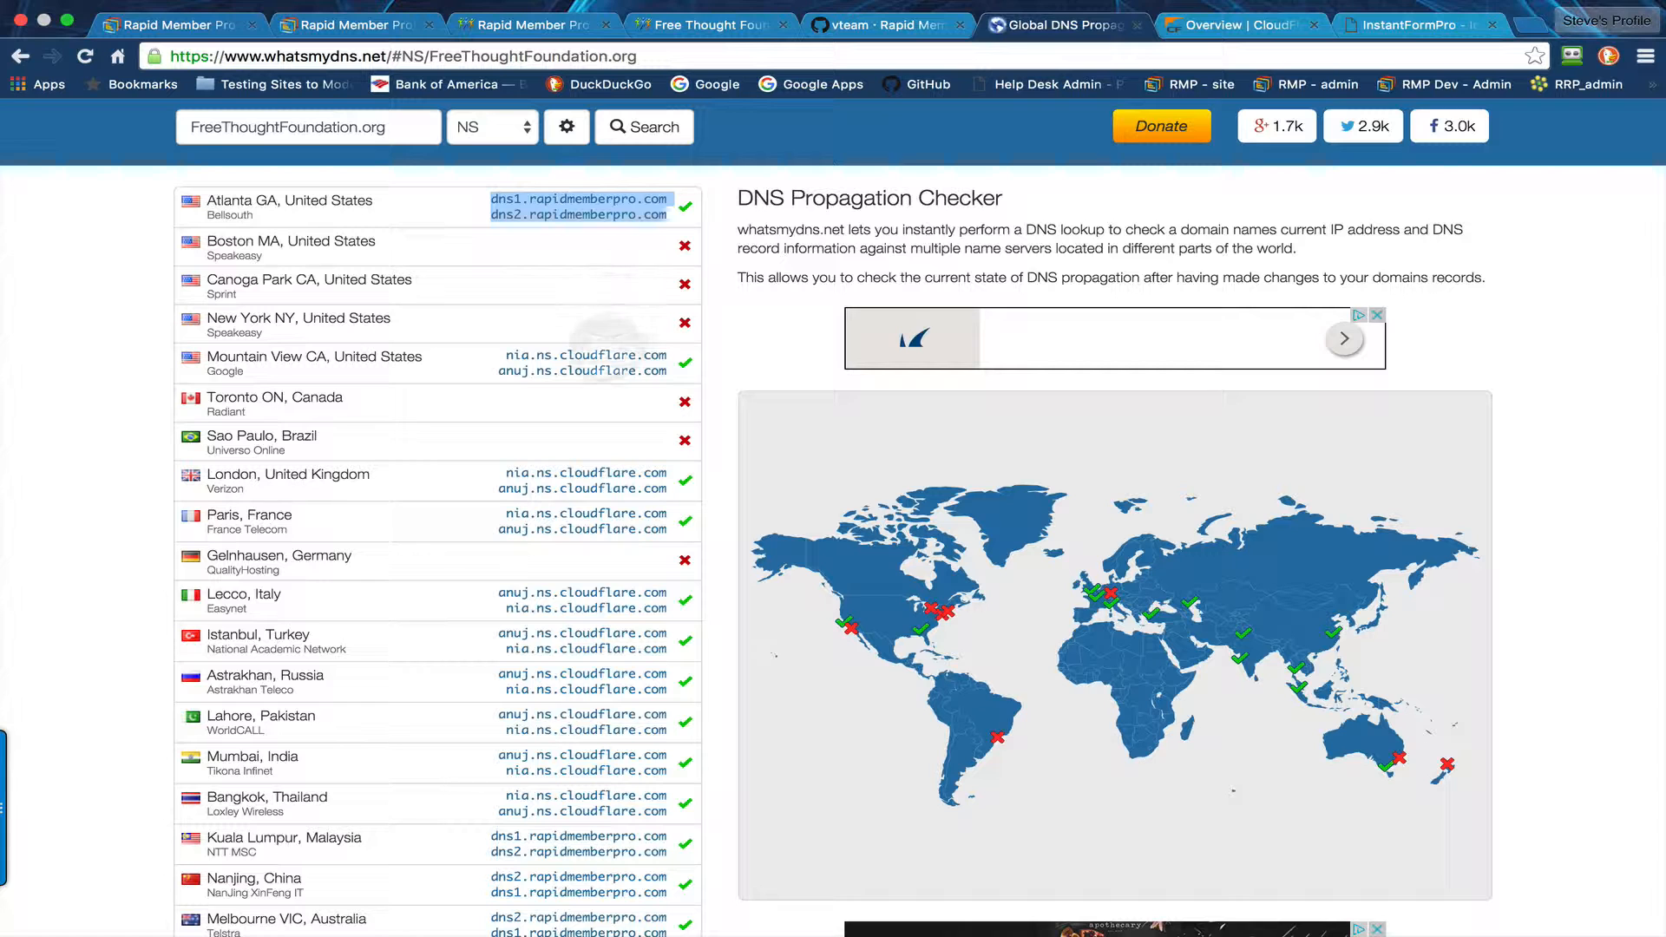
click(644, 127)
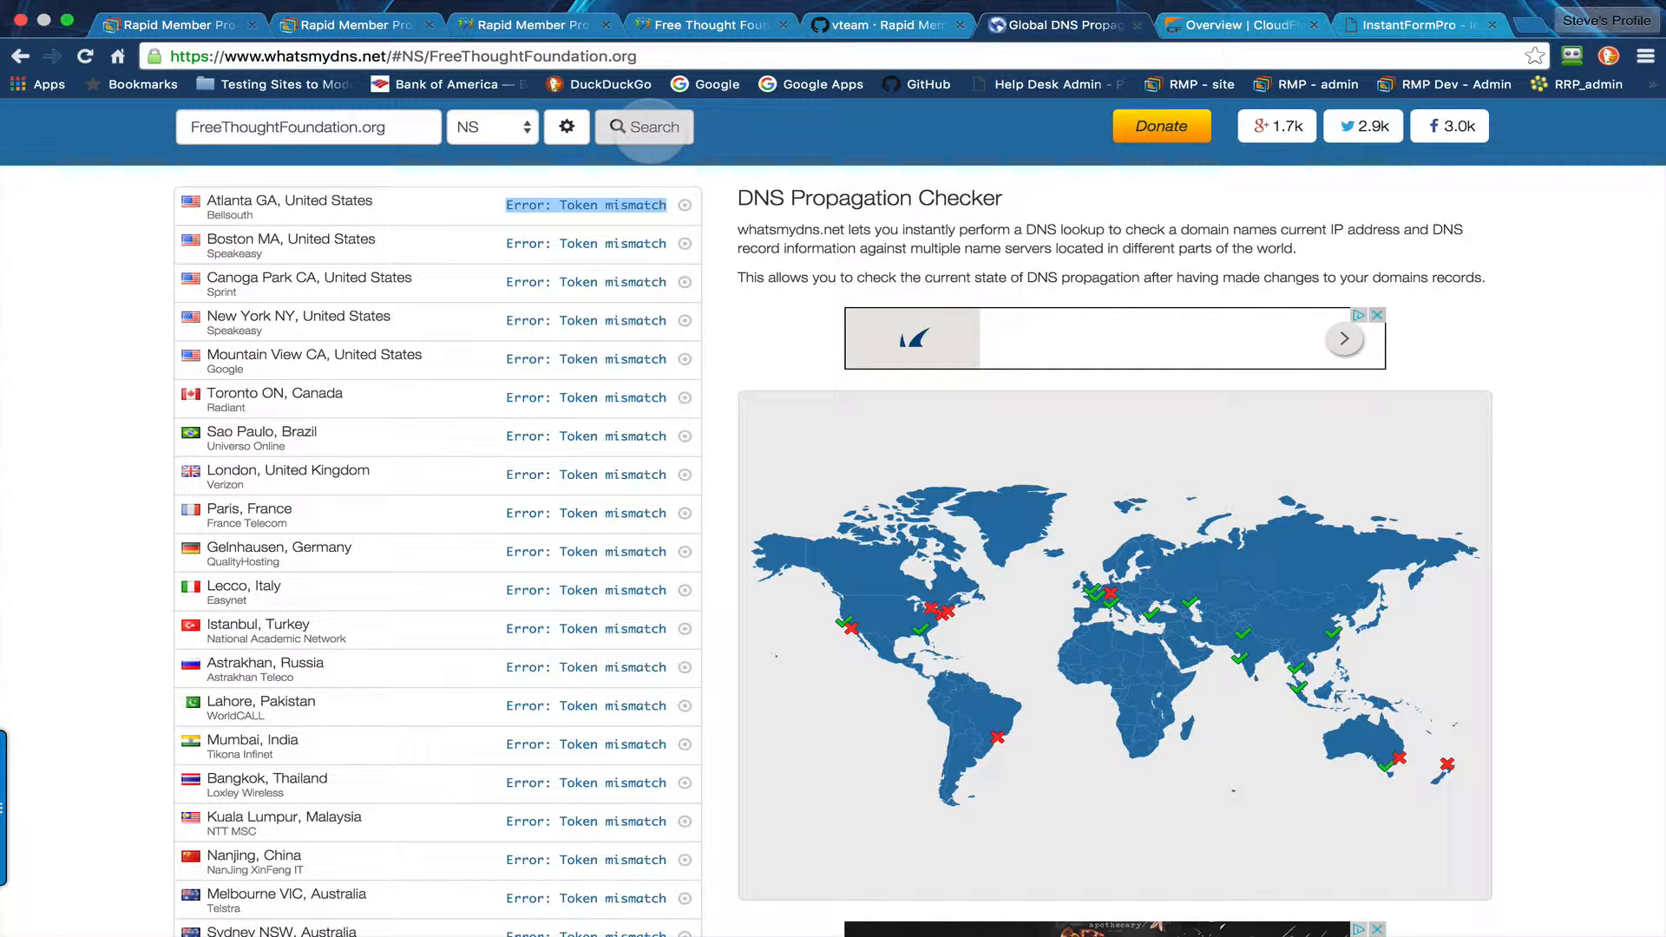
- Reload the NS lookup page for FreeThoughtFoundation.org and examine the nameservers reported for each location, highlighting the first Mountain View nameserver
click(84, 57)
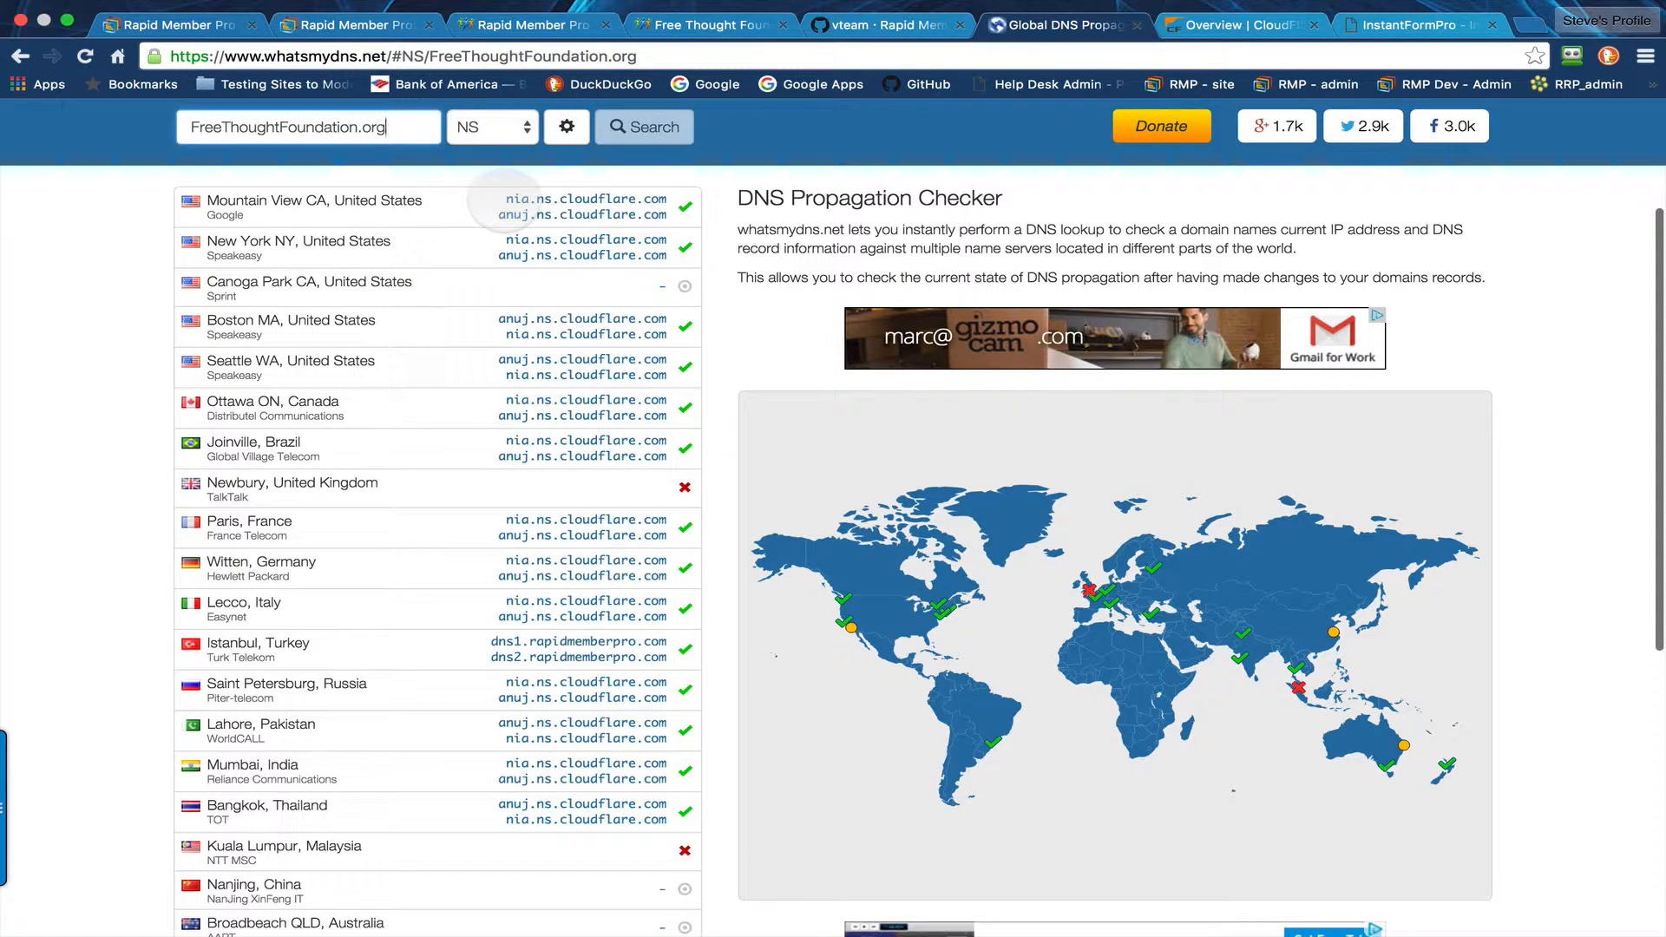
drag(506, 198, 636, 198)
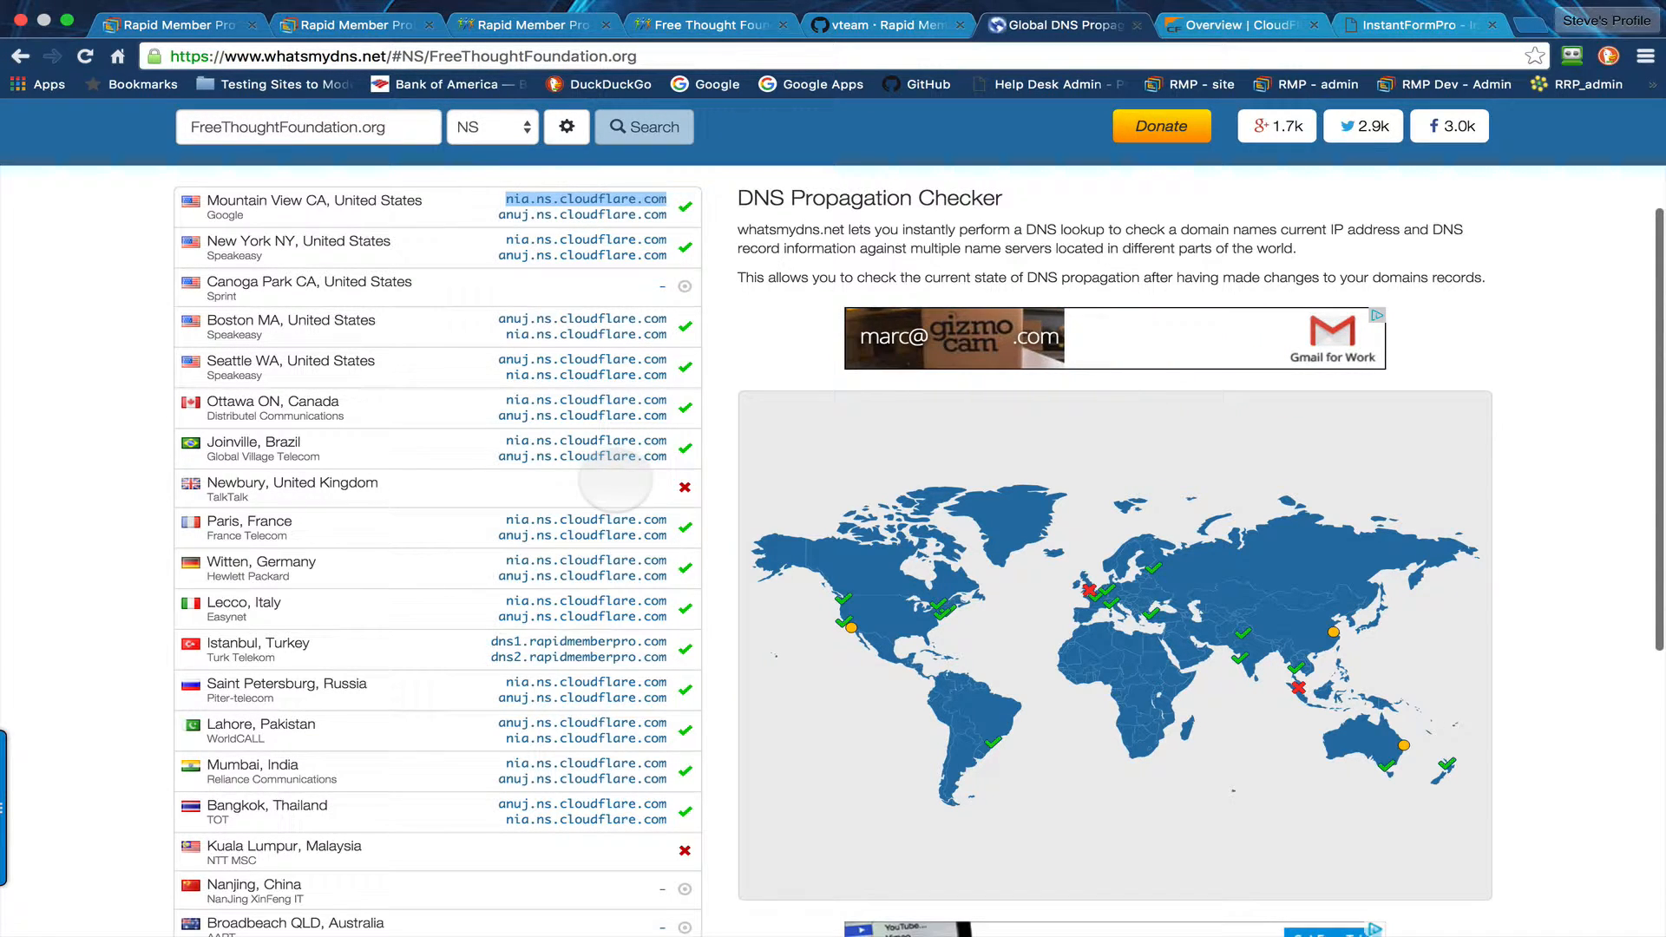
scroll(614, 738, down, 3)
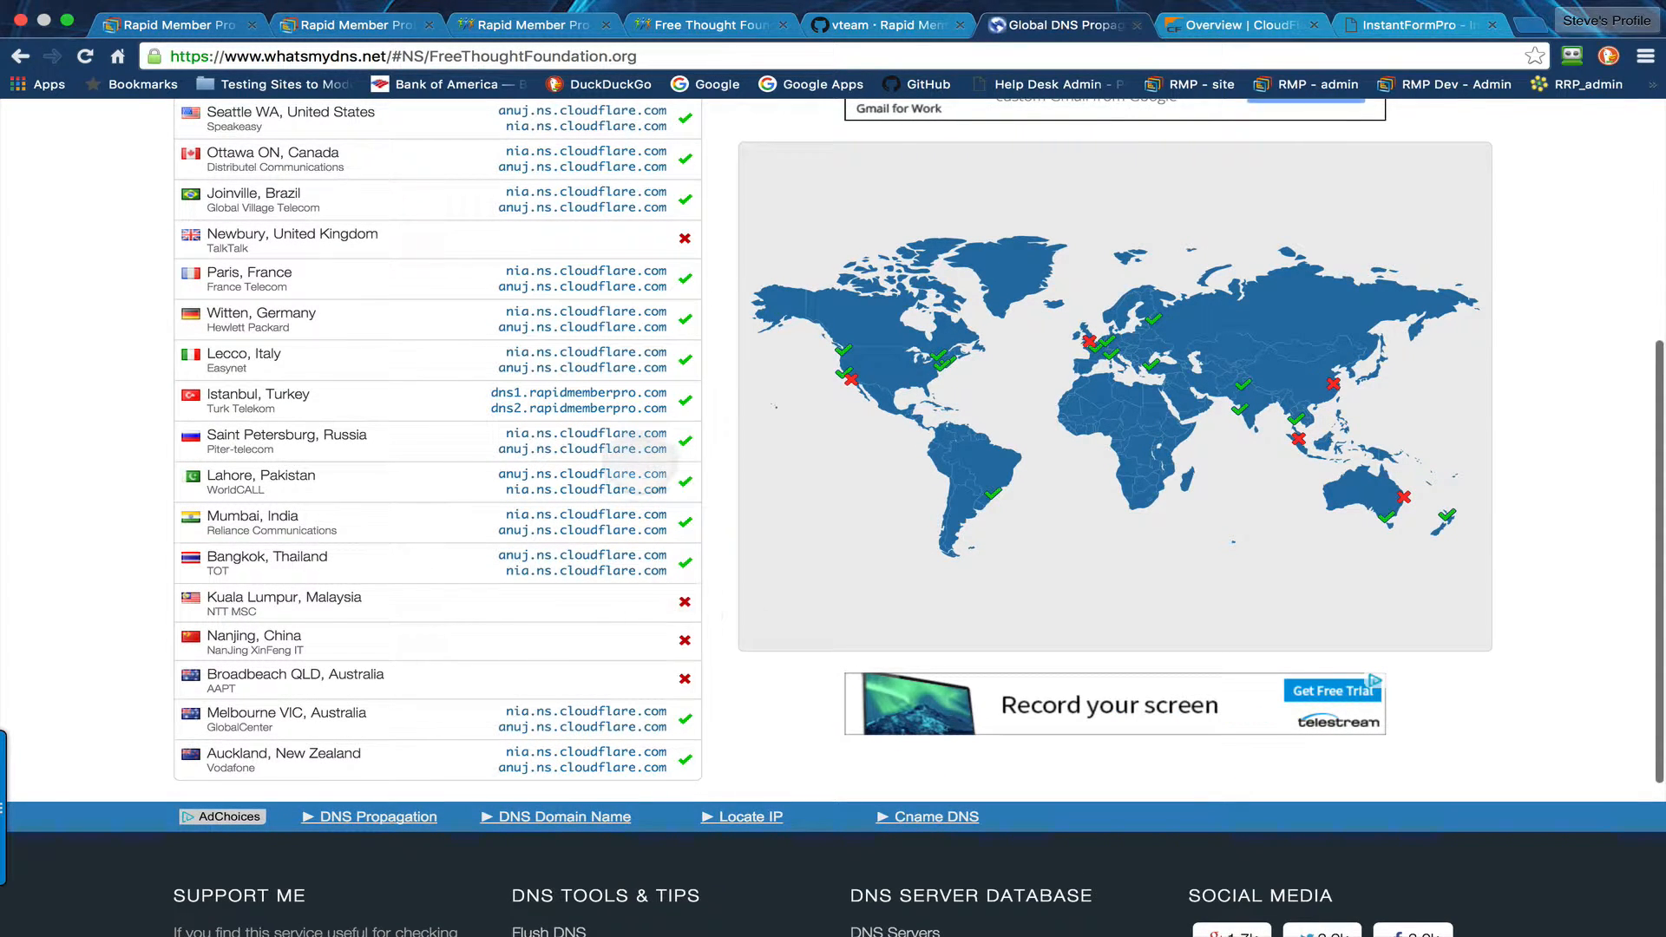
scroll(642, 463, up, 2)
scroll(642, 464, up, 1)
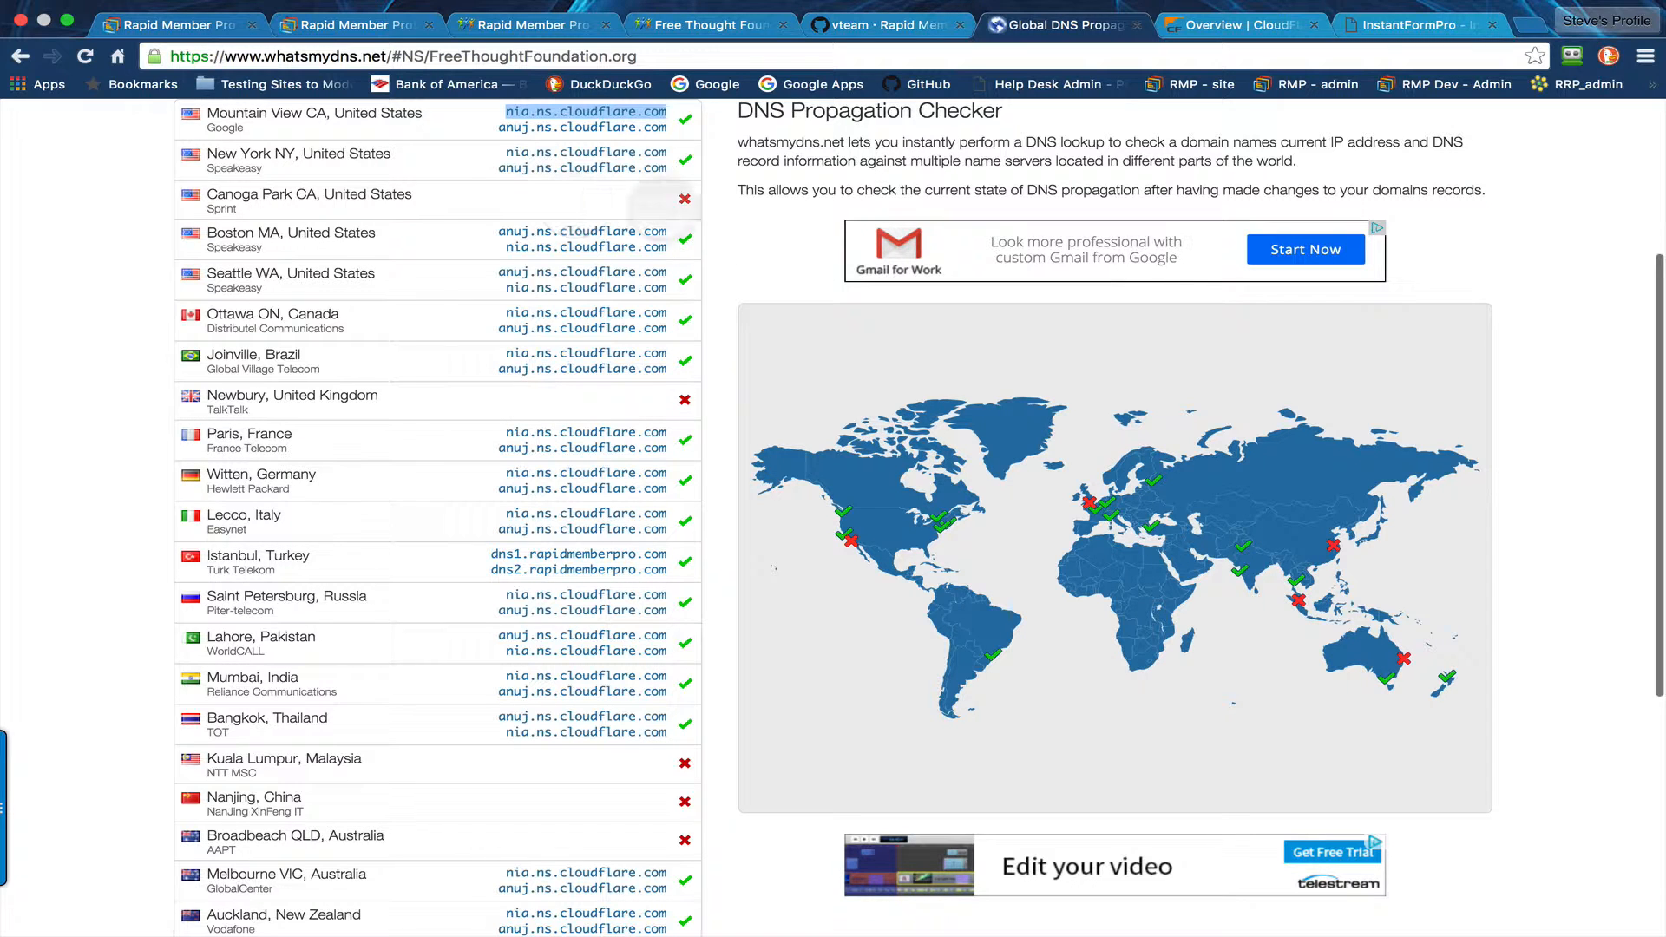
scroll(592, 521, down, 3)
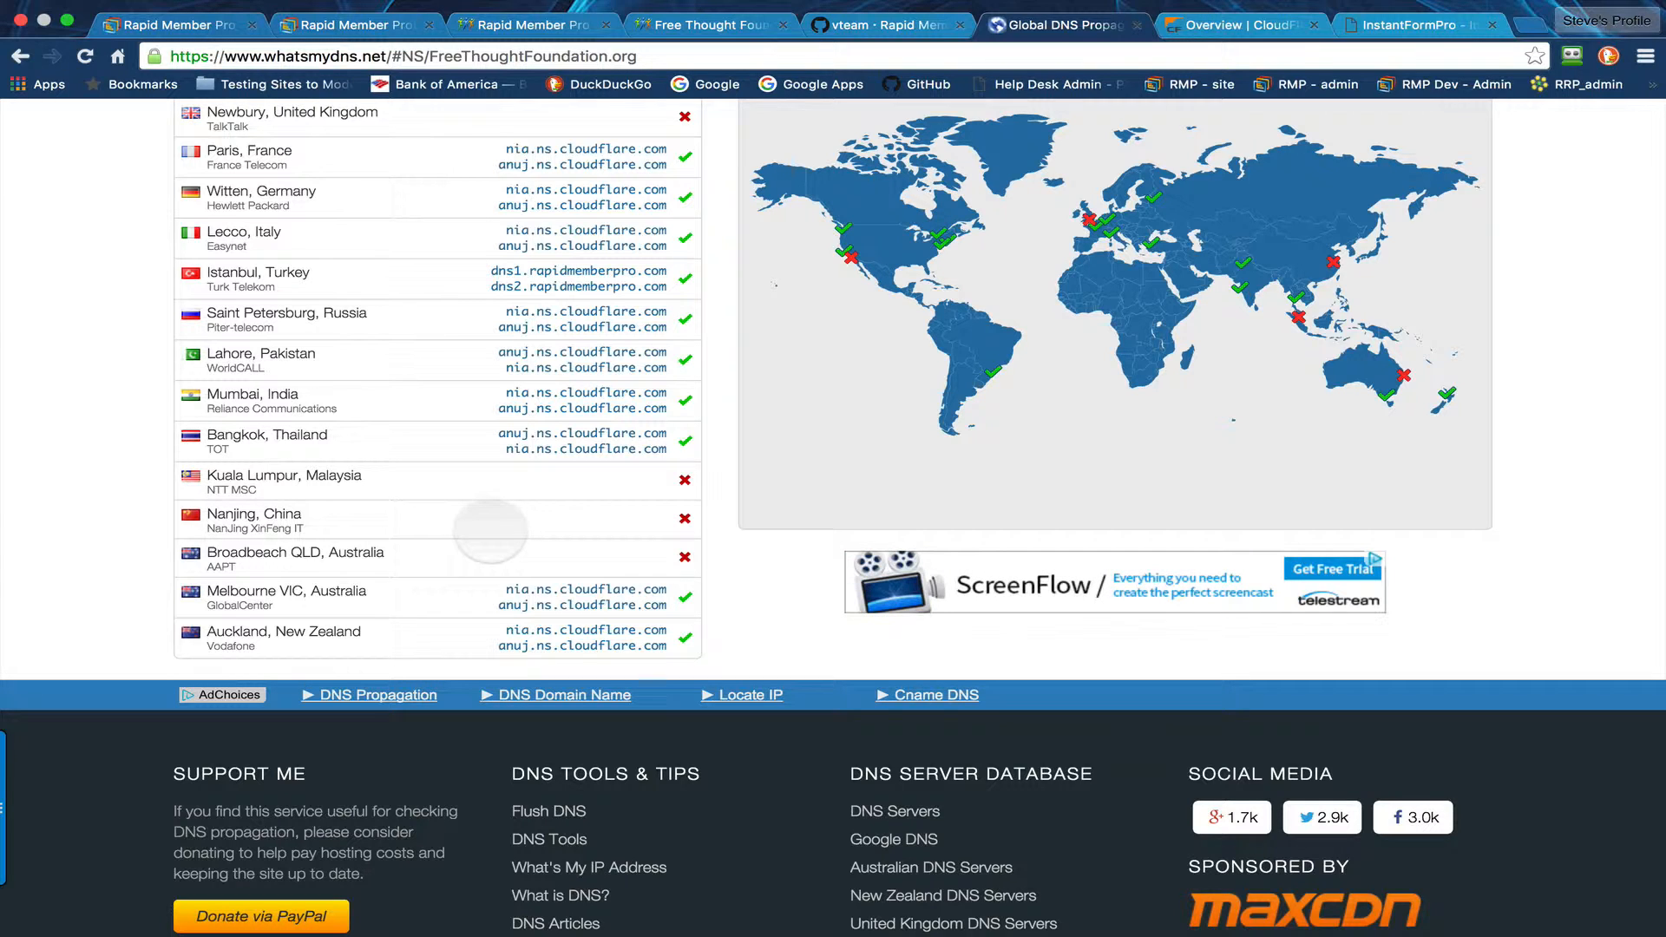
scroll(486, 529, up, 10)
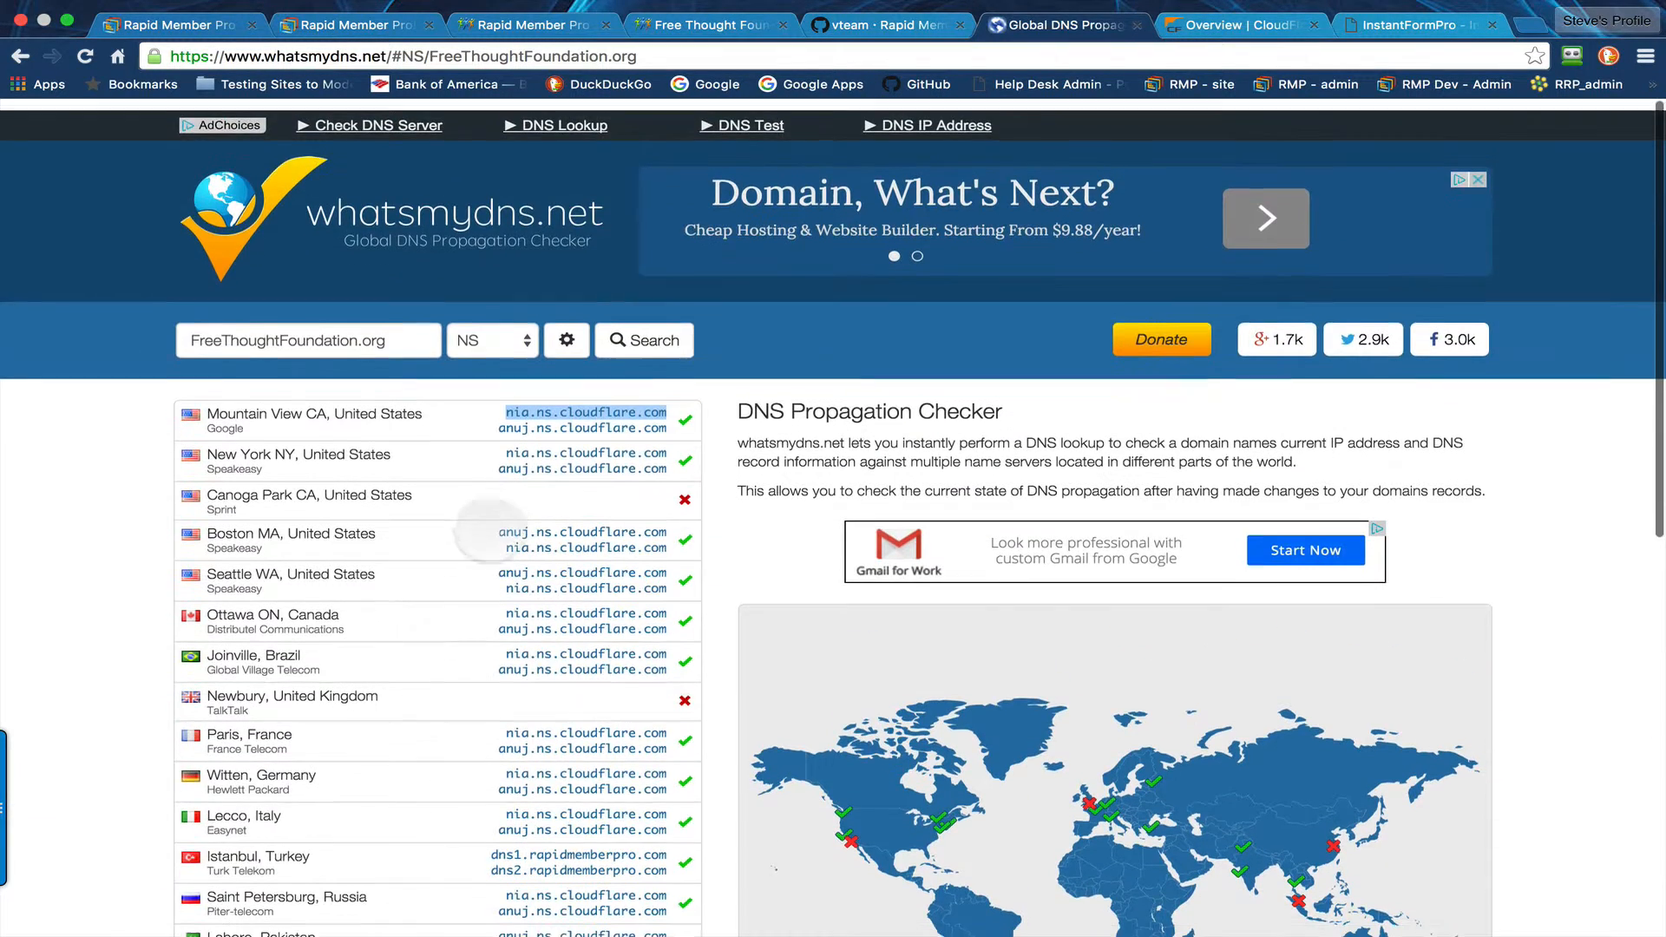
- Rerun the NS search for FreeThoughtFoundation.org and review the full list of locations again
click(644, 330)
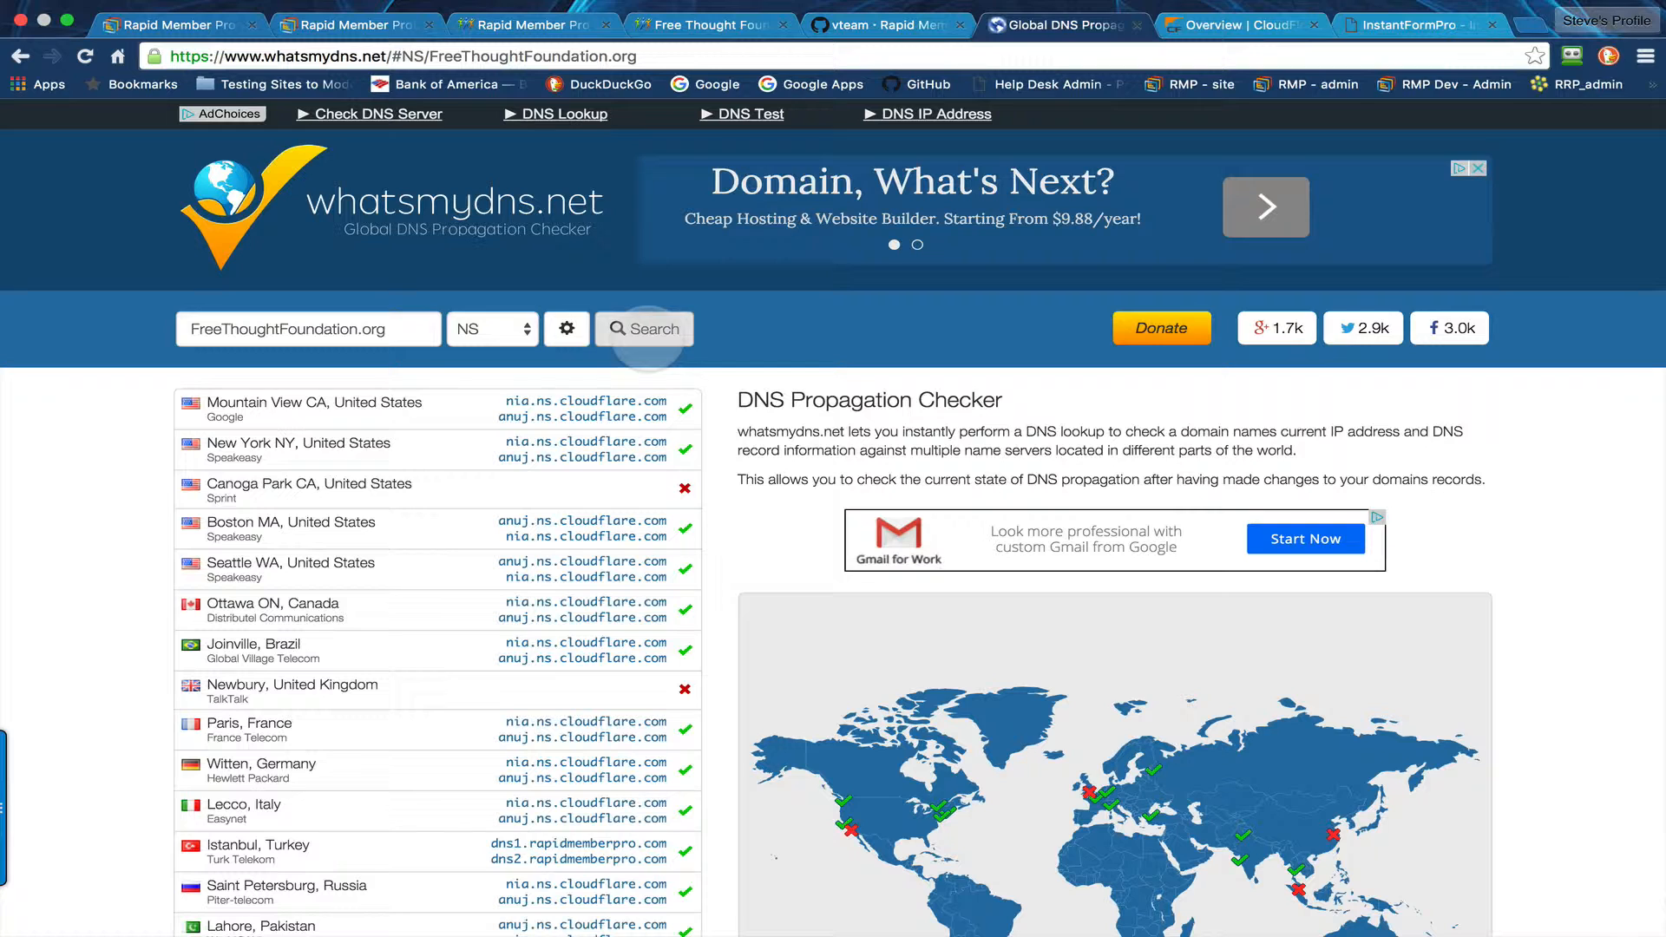
scroll(564, 473, down, 5)
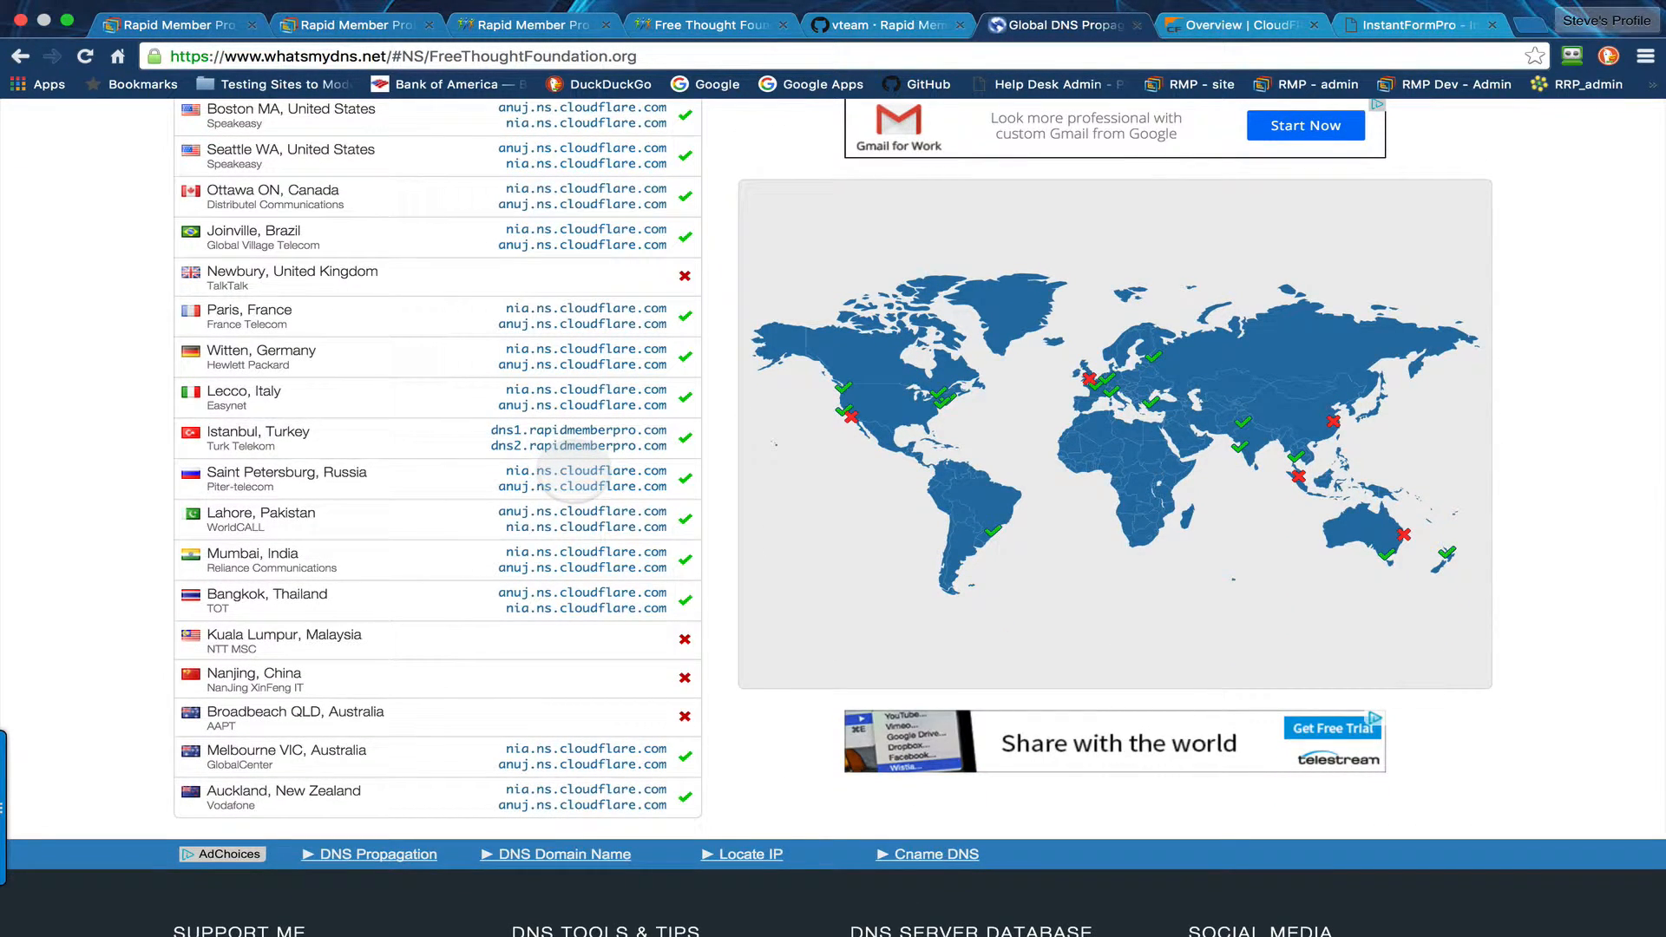
scroll(520, 469, up, 5)
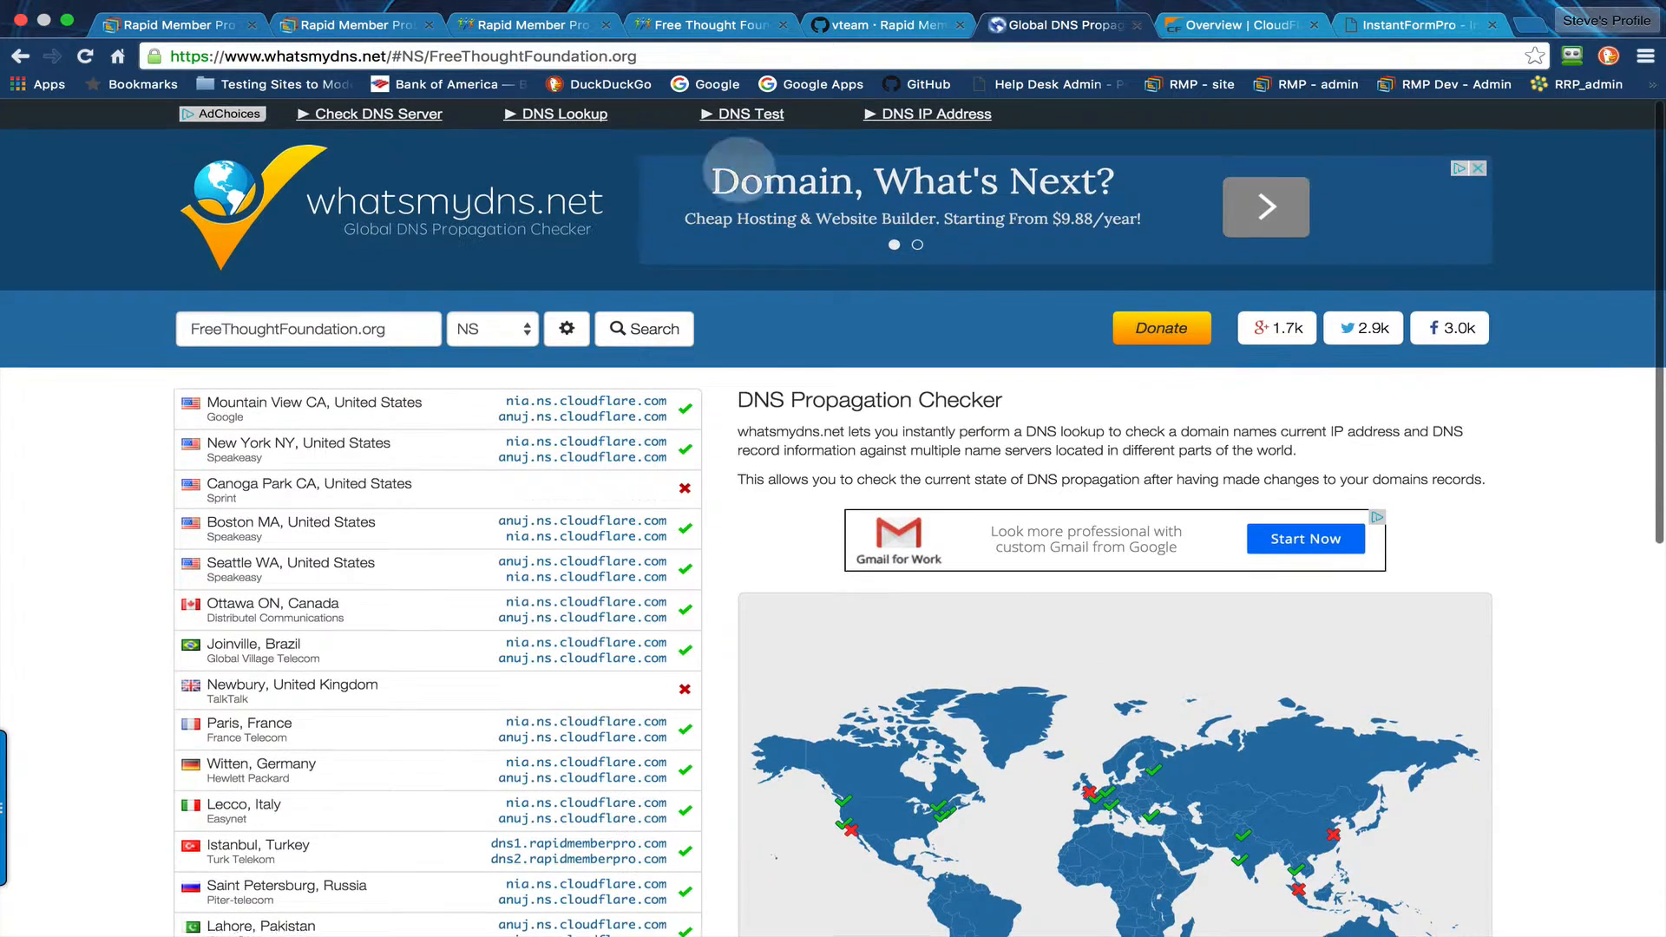
- Check the freethoughtfoundation.org overview in CloudFlare, highlighting the domain name and its status
click(1238, 26)
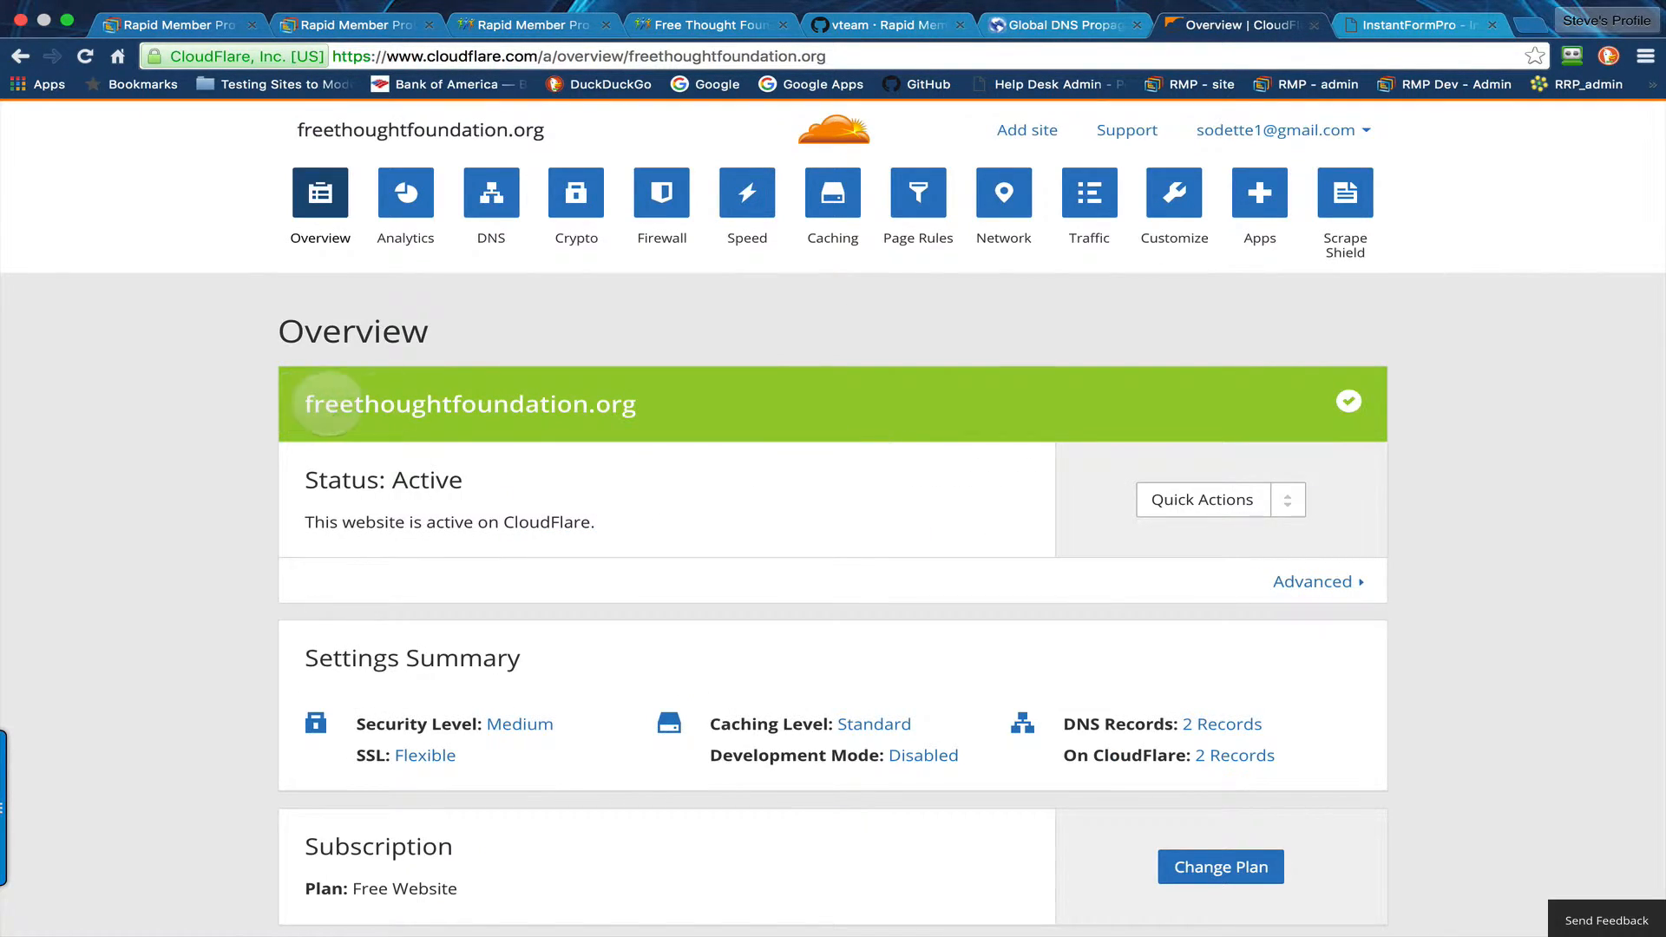
drag(328, 404, 659, 407)
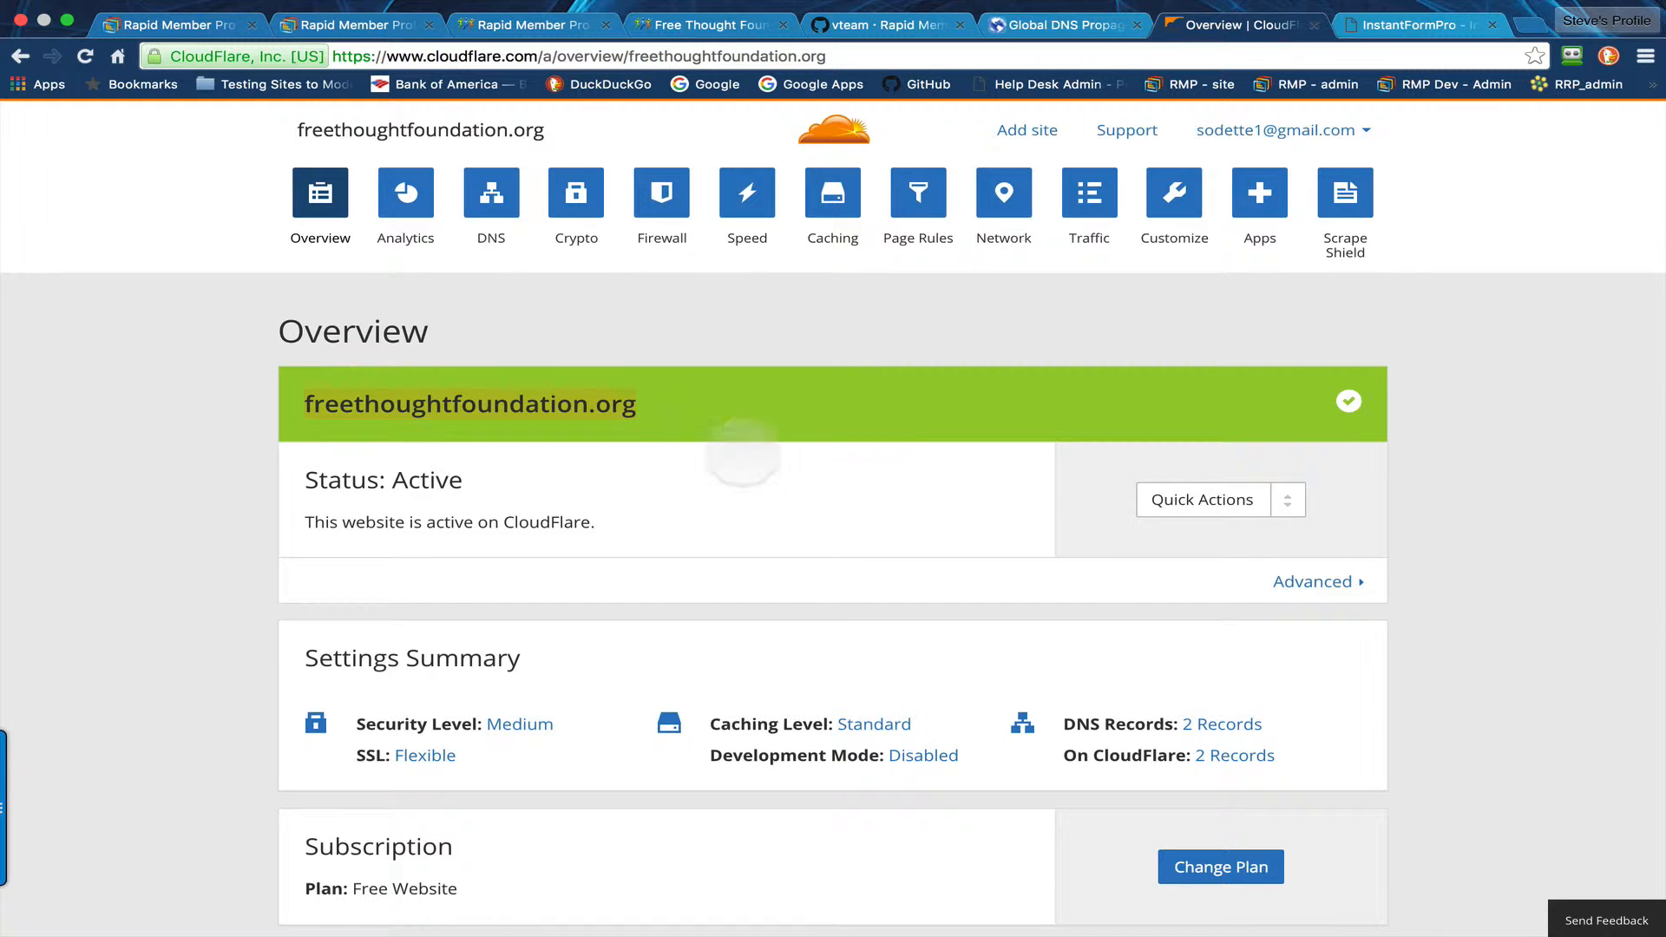
click(305, 480)
drag(305, 480, 502, 476)
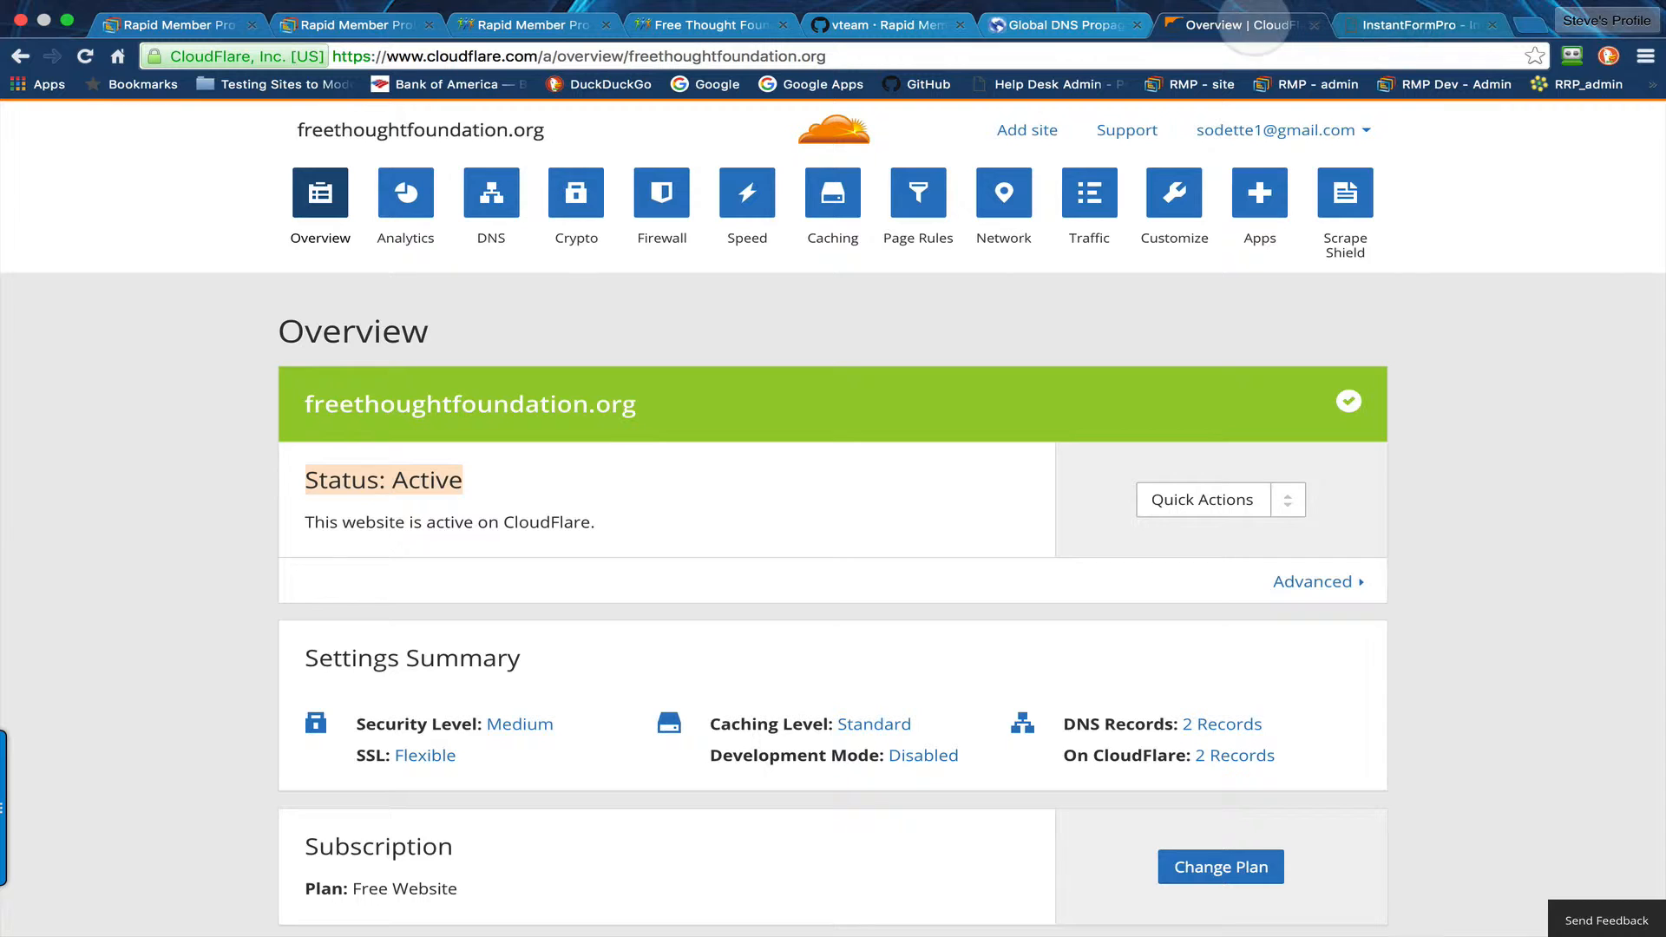
- Return to the whatsmydns.net results and highlight the nameservers listed for Mountain View and New York
click(1039, 31)
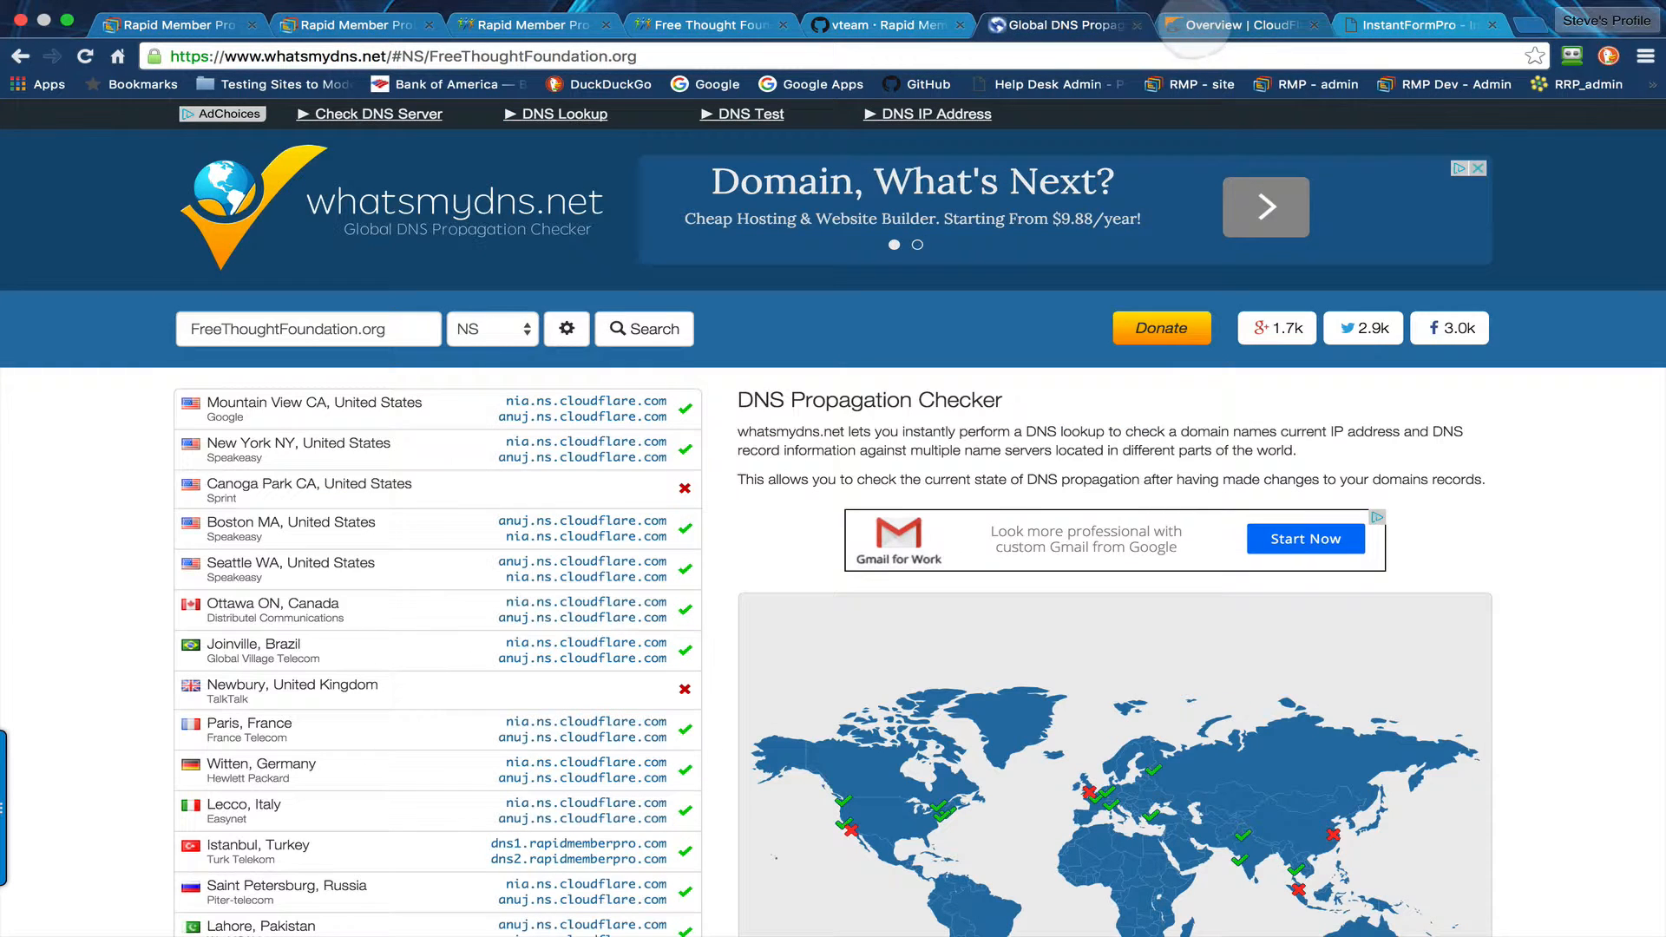
click(647, 56)
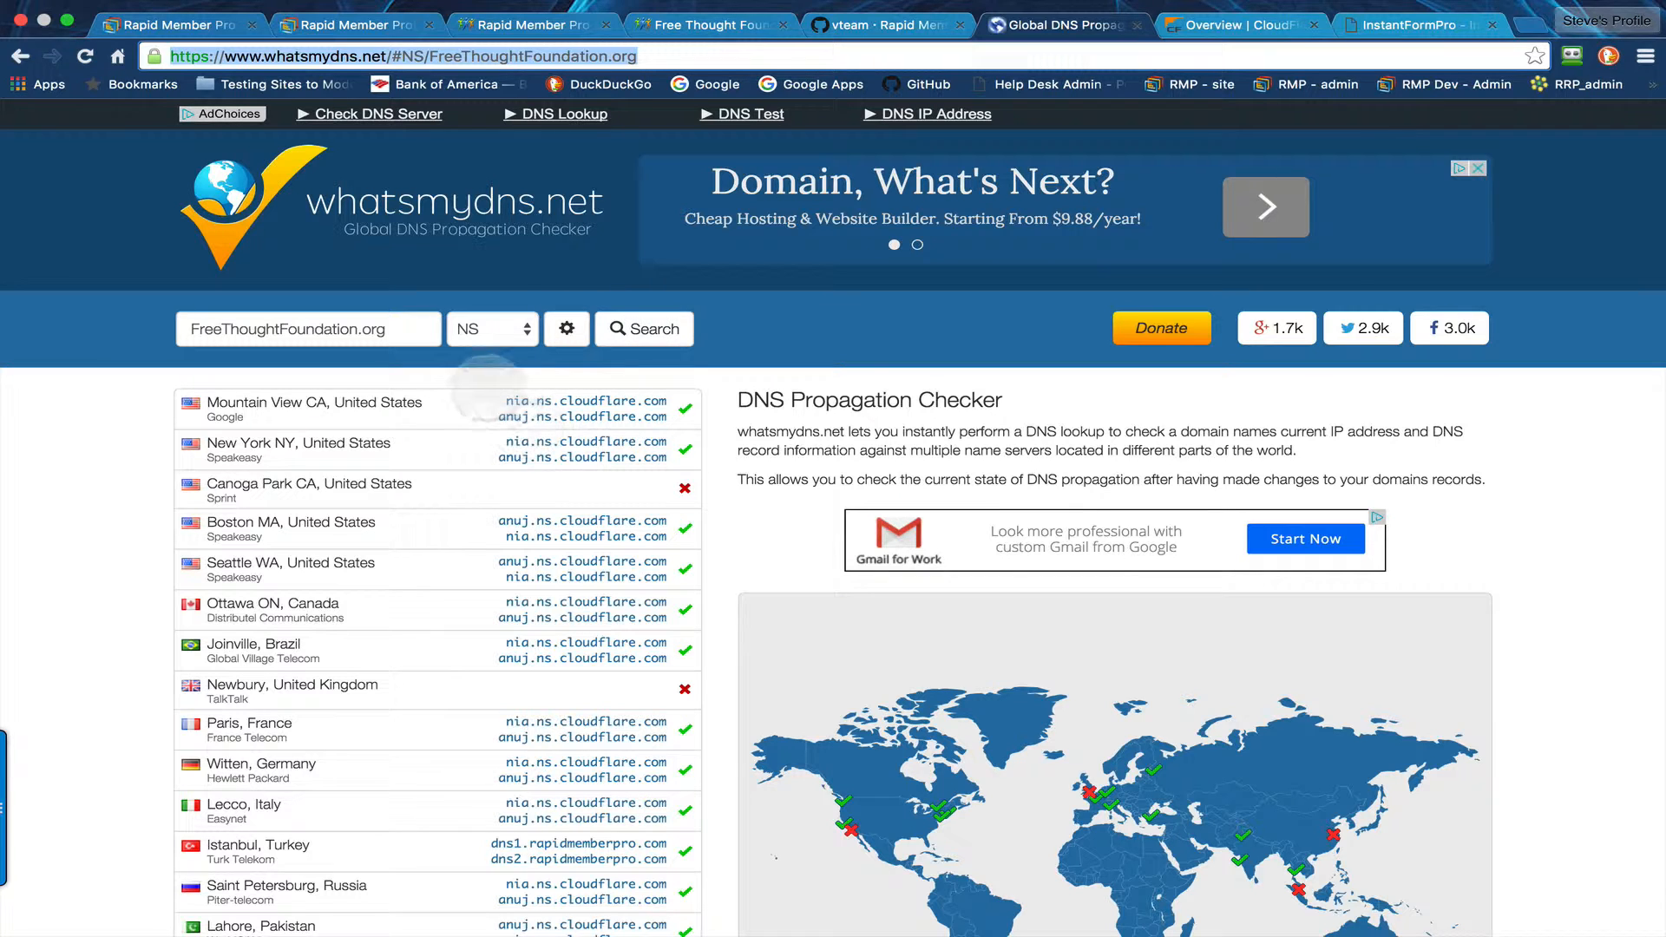
drag(503, 403, 665, 406)
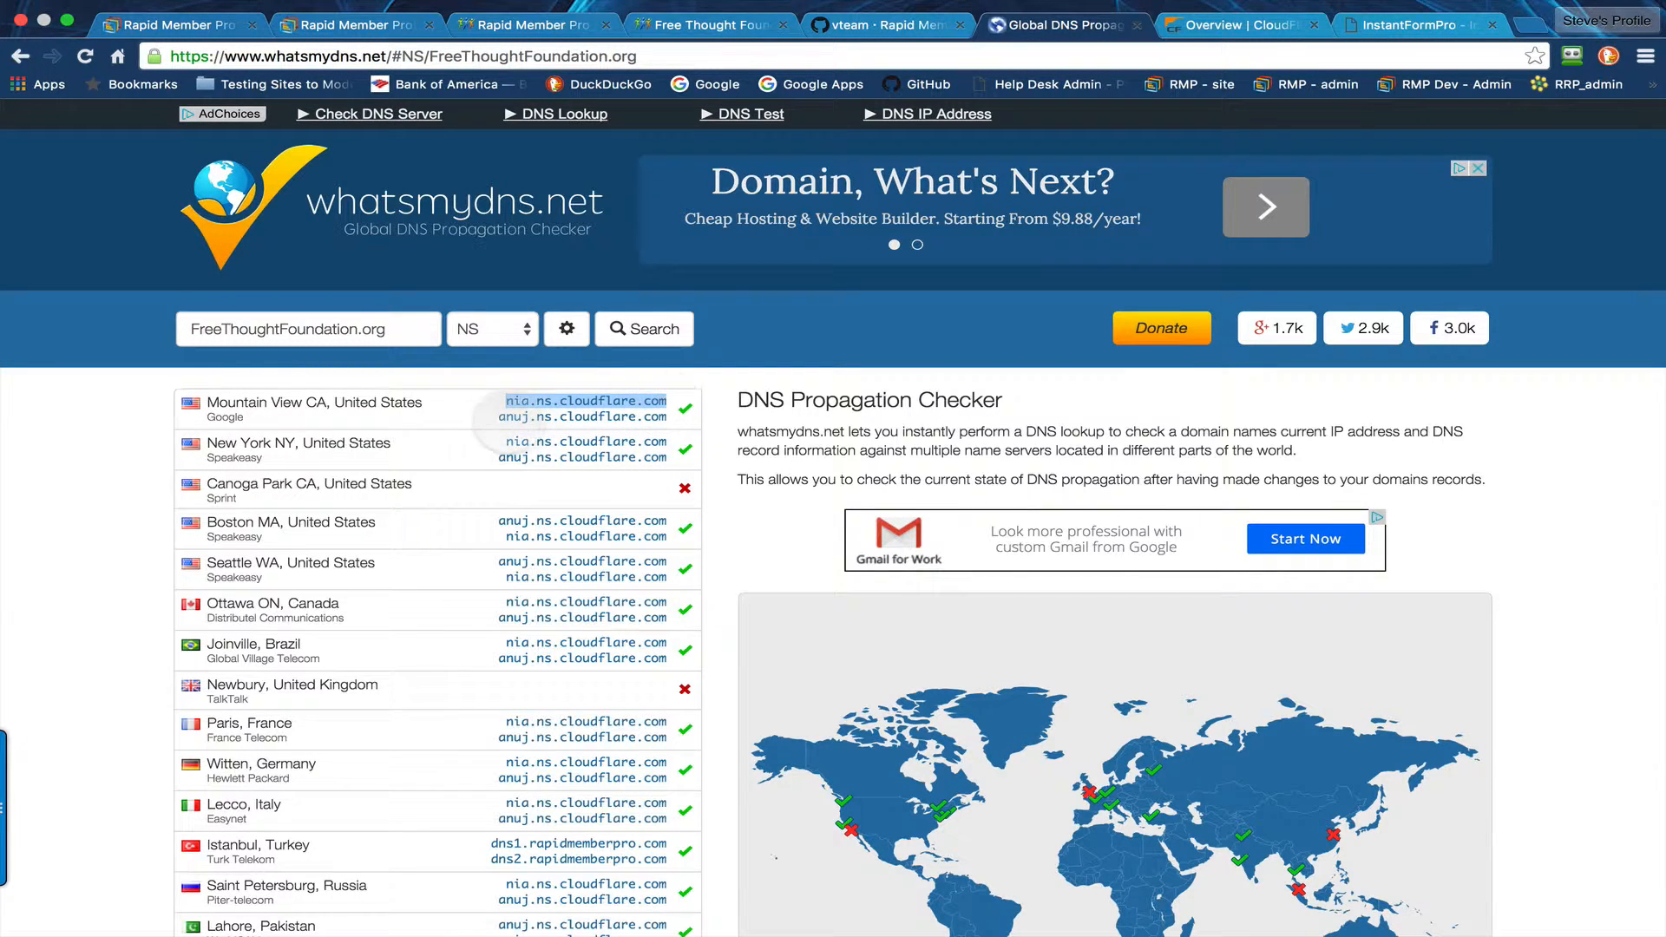
click(509, 421)
drag(501, 421, 666, 420)
drag(507, 442, 667, 442)
drag(499, 458, 667, 458)
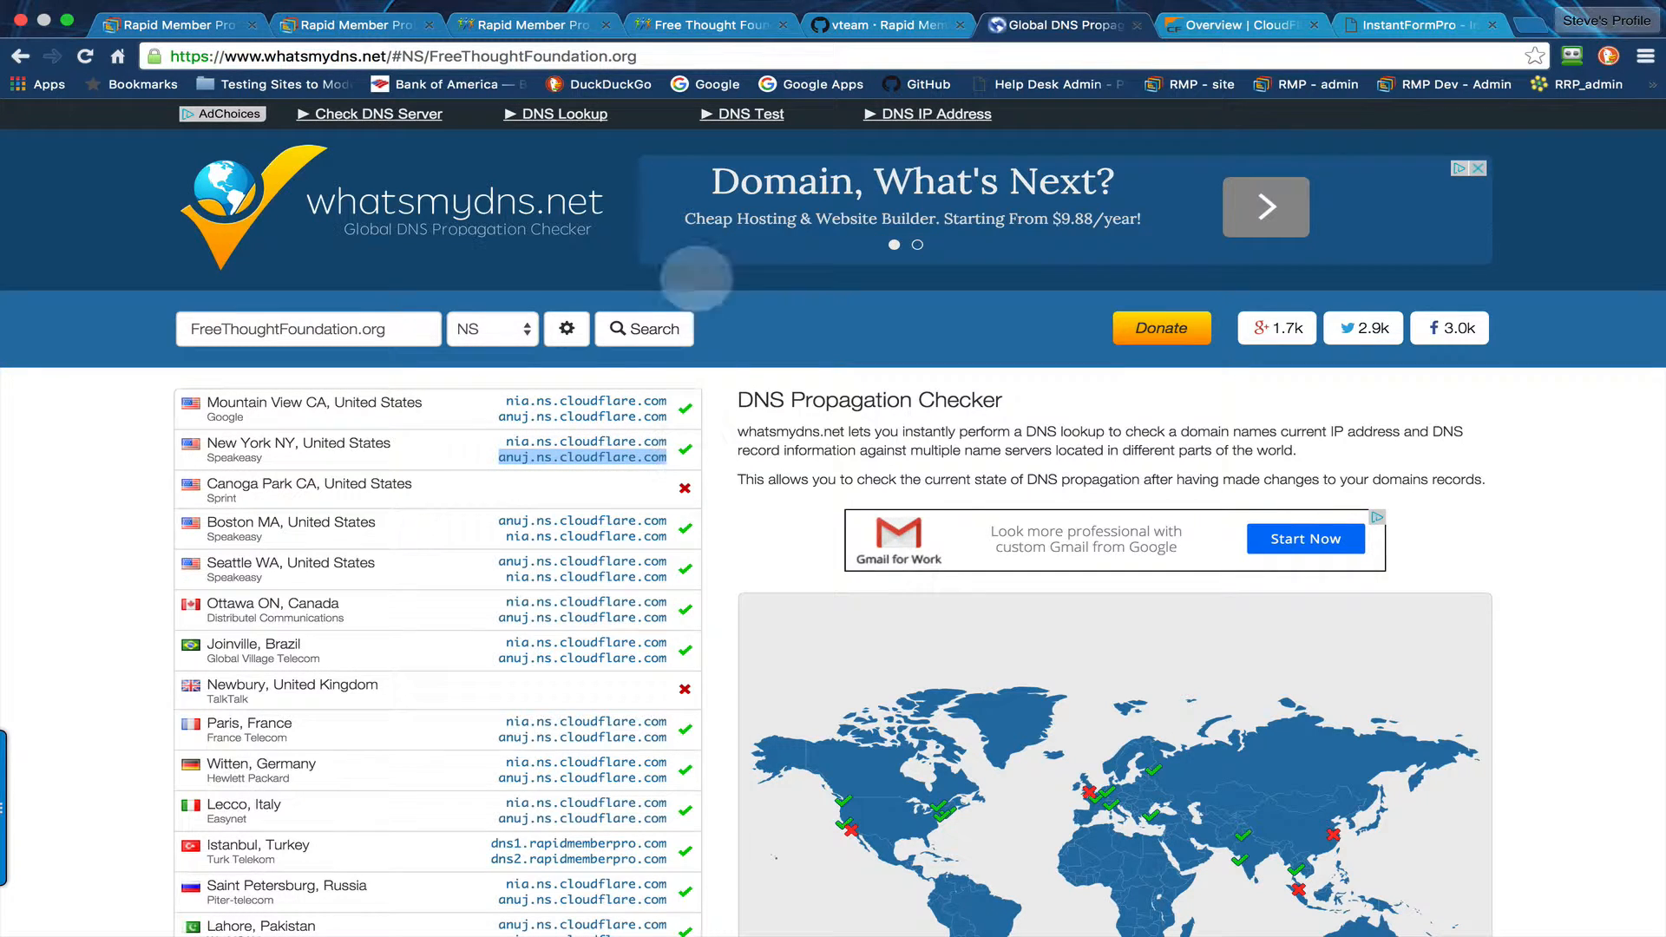
- View Free Thought Foundation's public home page, and enter the member area through Direct Login for the member listed in Manage Members
click(699, 26)
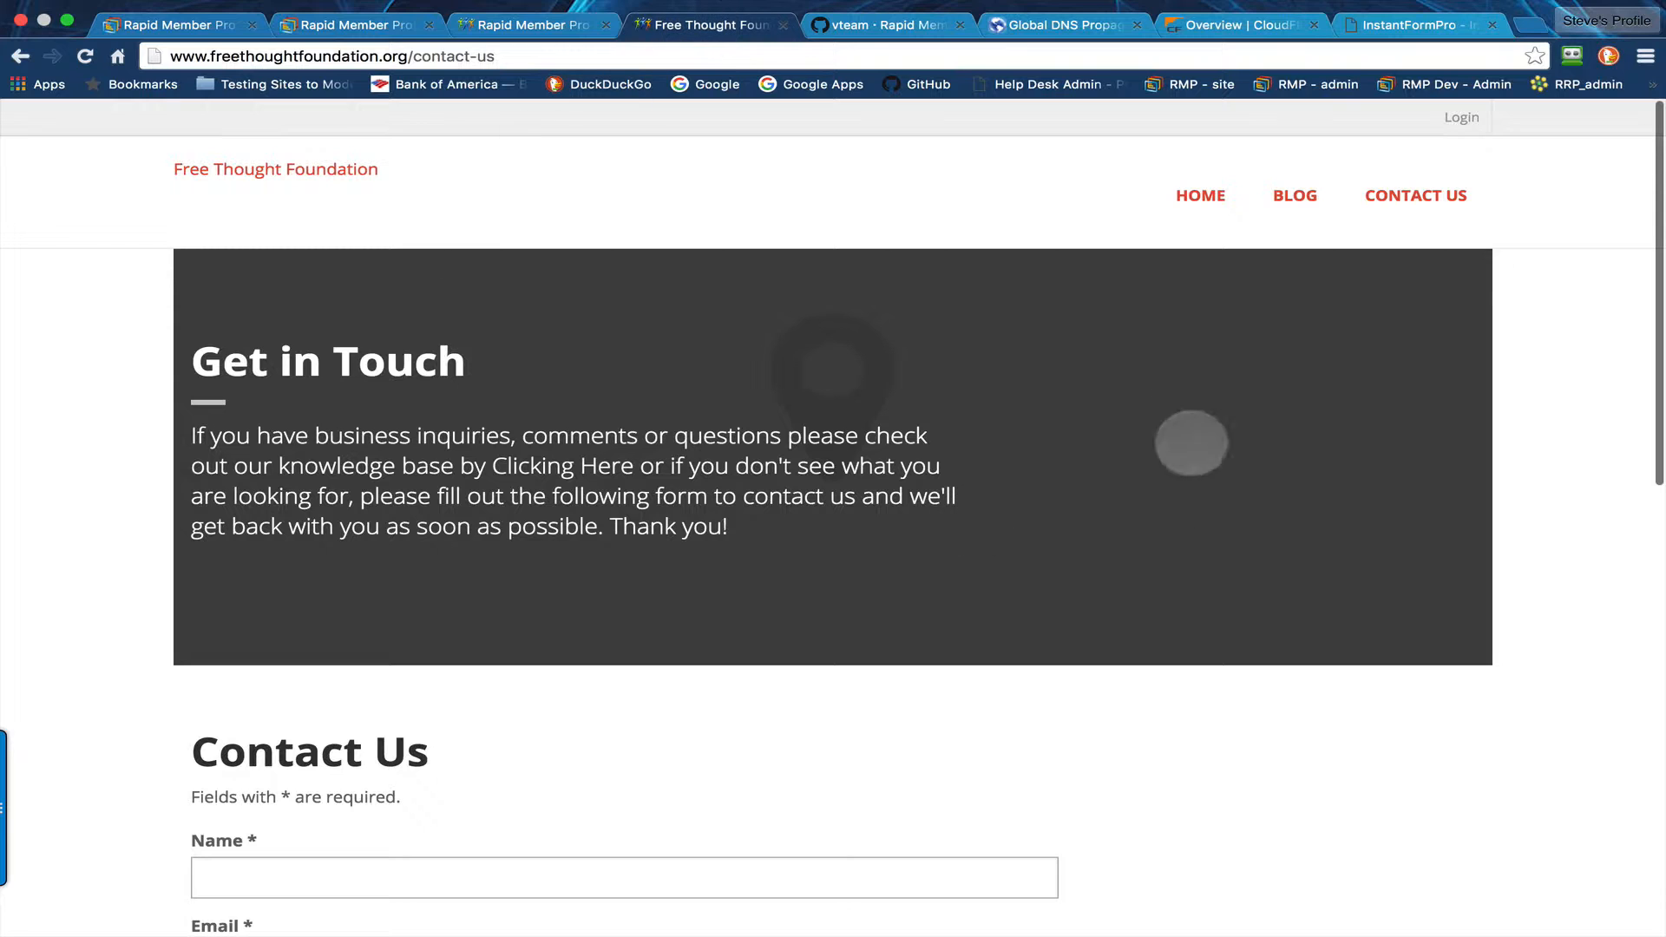
click(1200, 196)
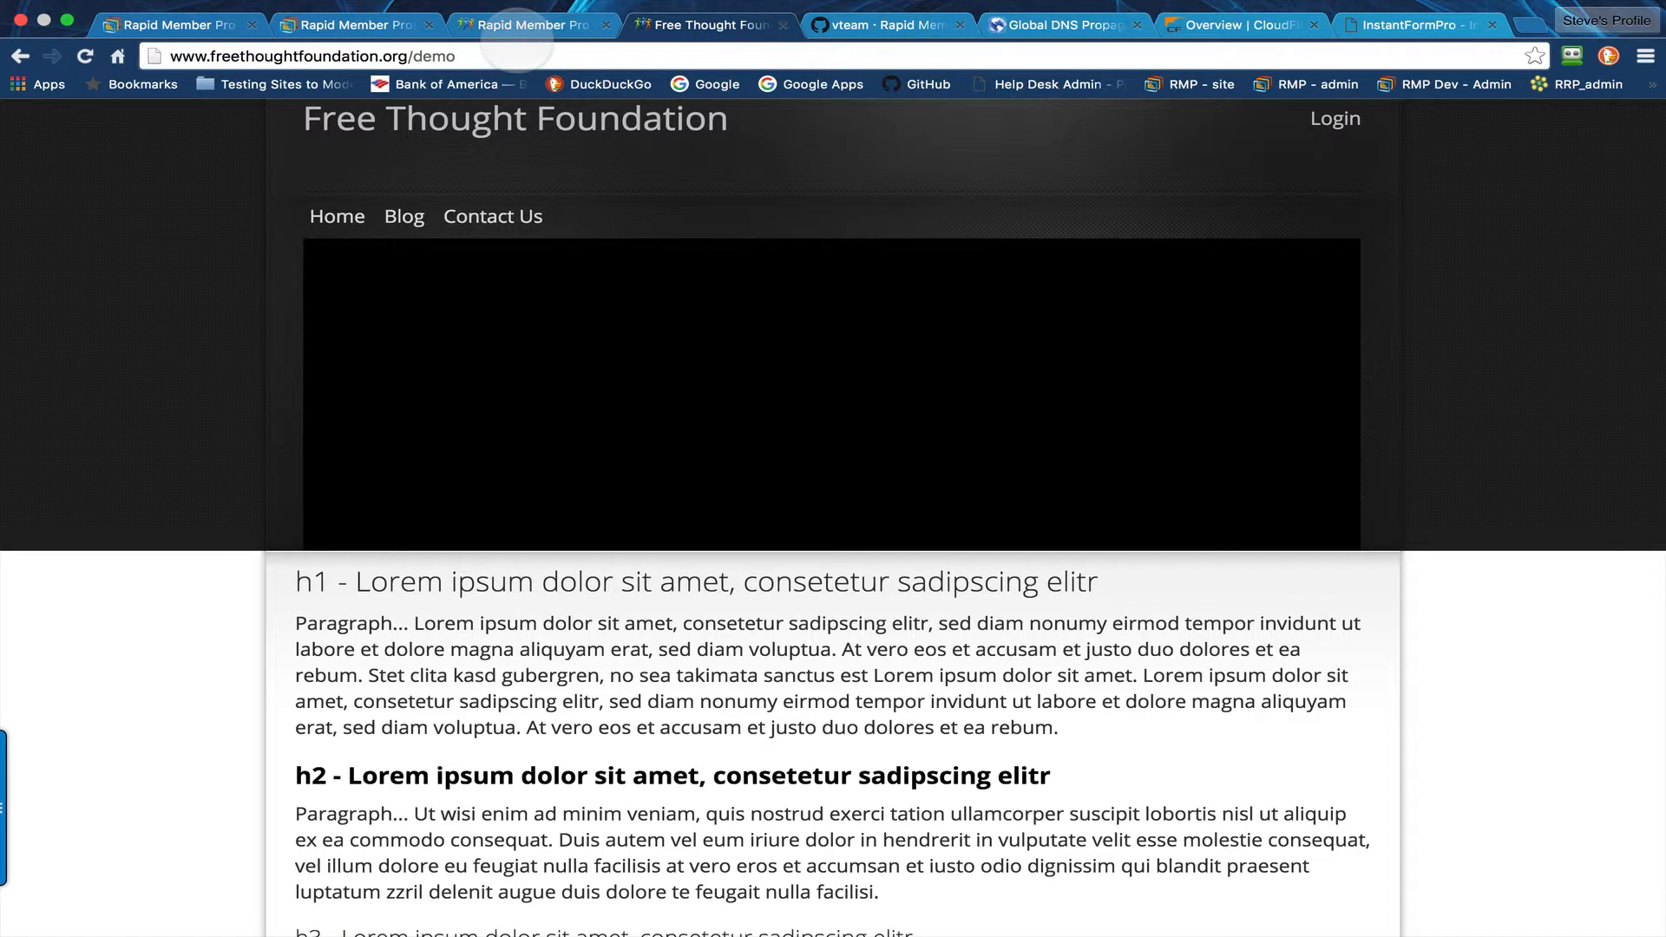
click(519, 25)
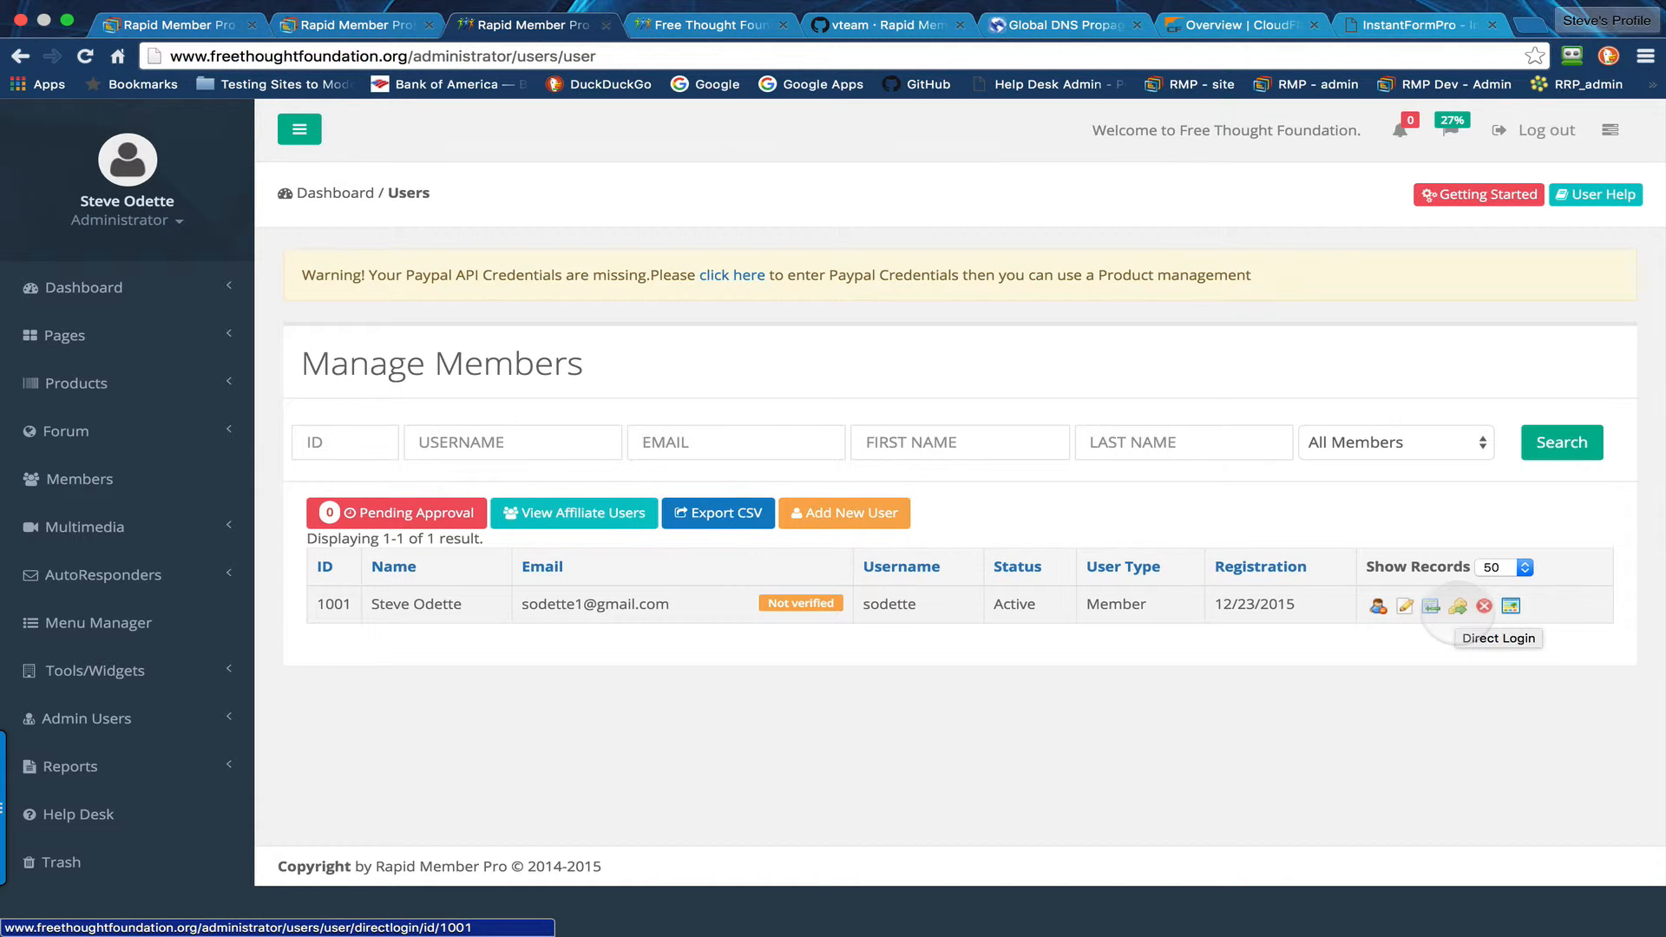
click(1458, 608)
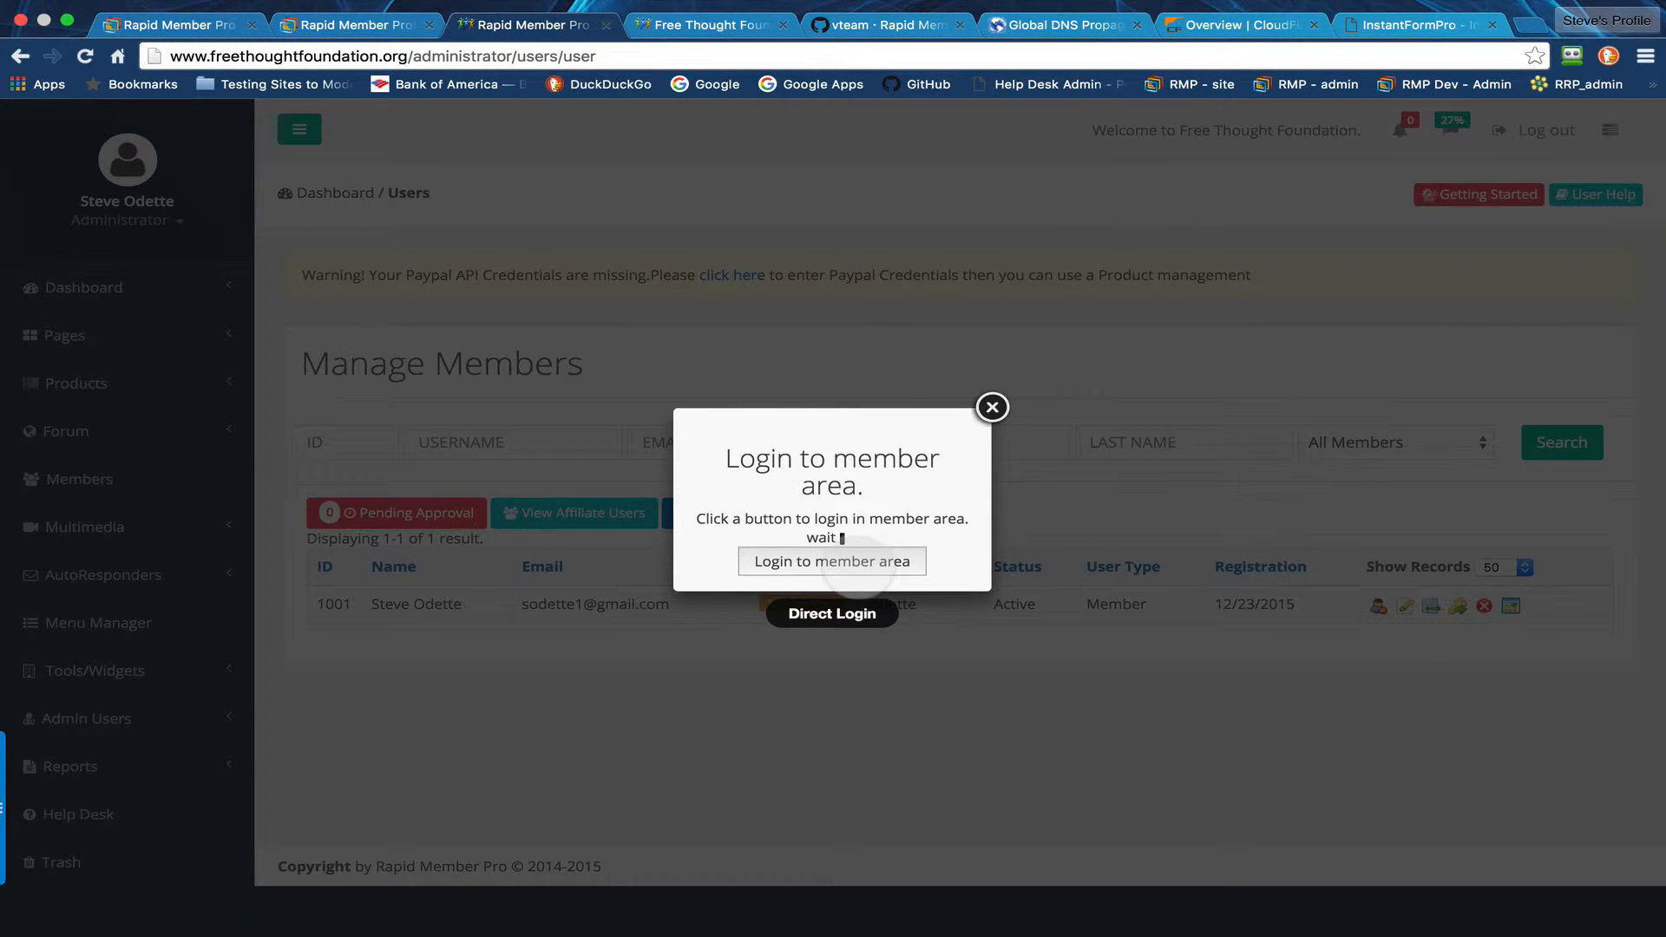
click(855, 561)
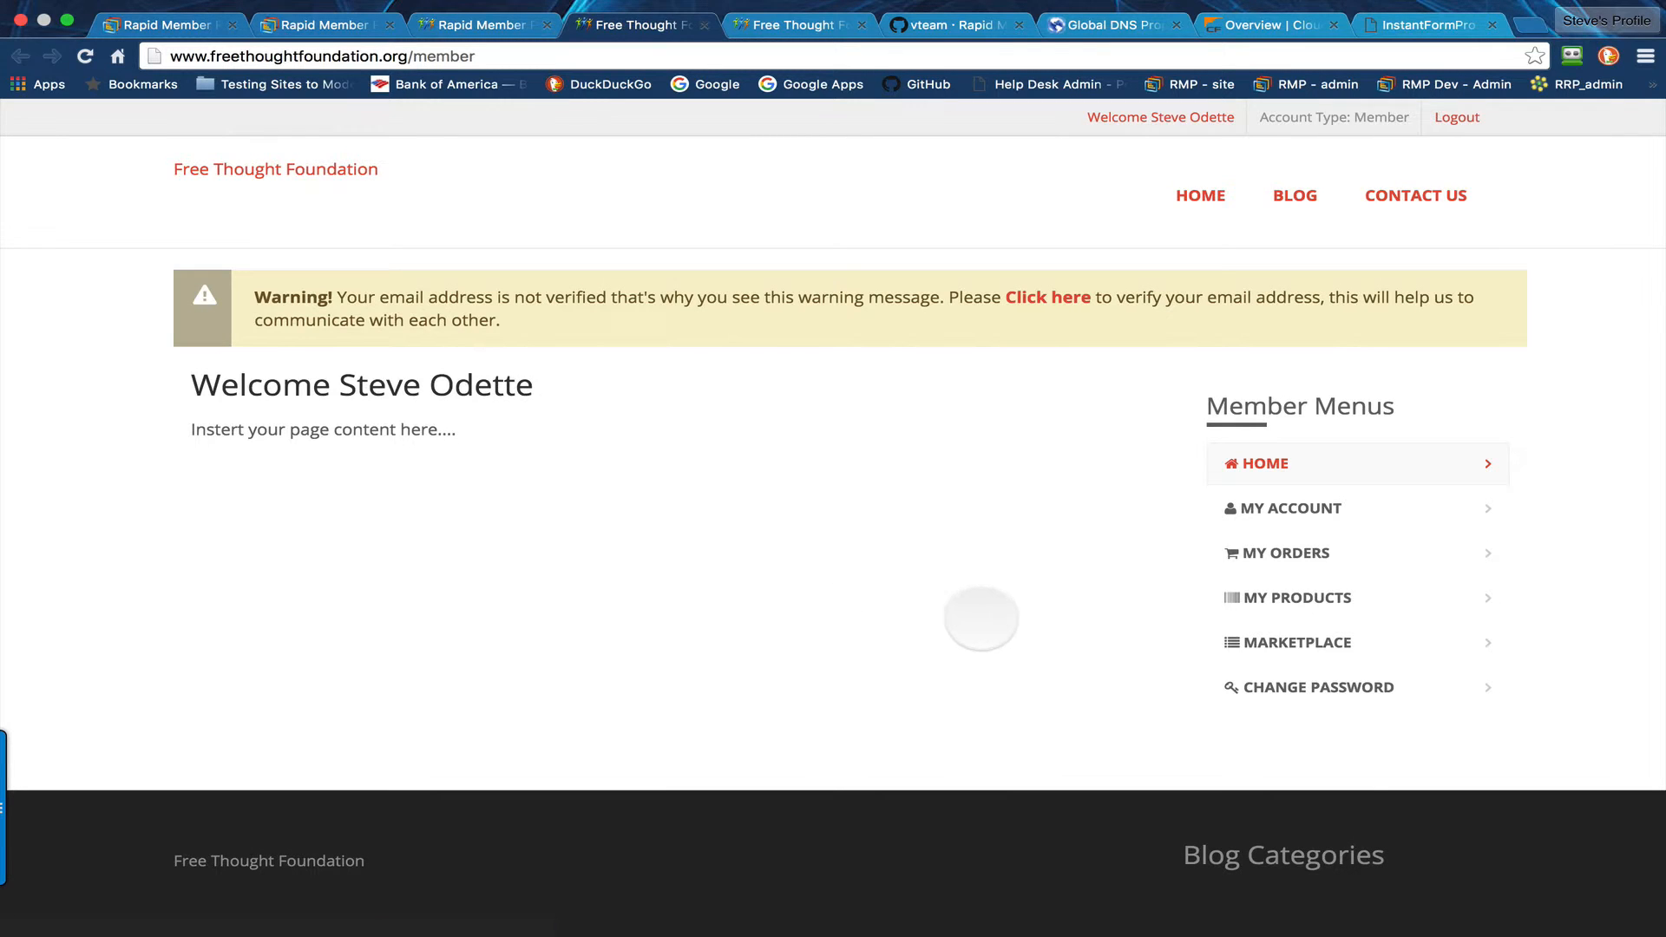